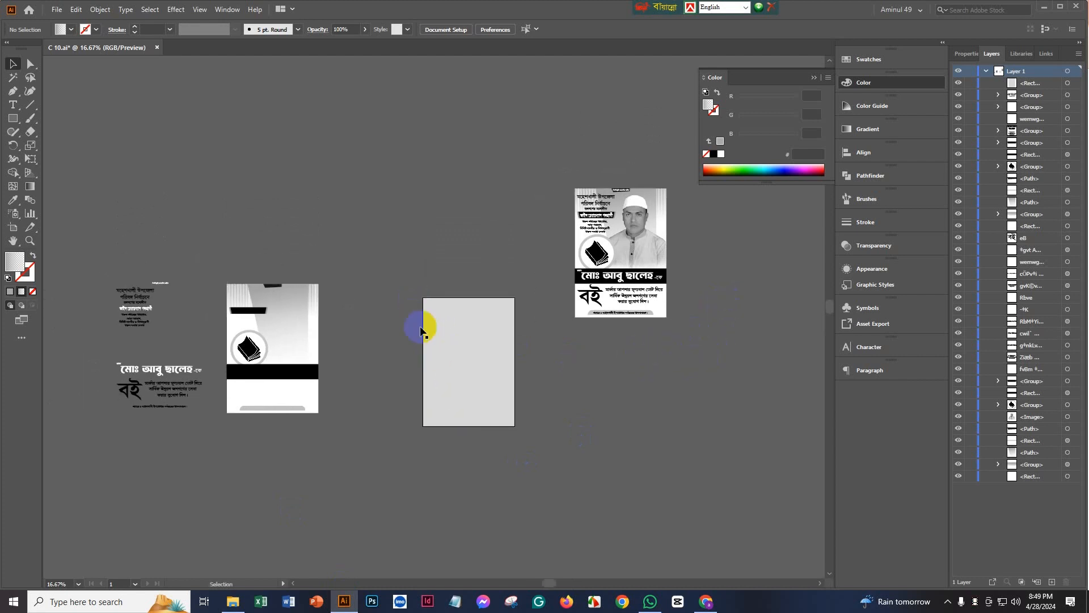
{"action": "key", "text": "ctrl+plus"}
{"action": "left_click_drag", "start_coordinate": [605, 369], "coordinate": [550, 386]}
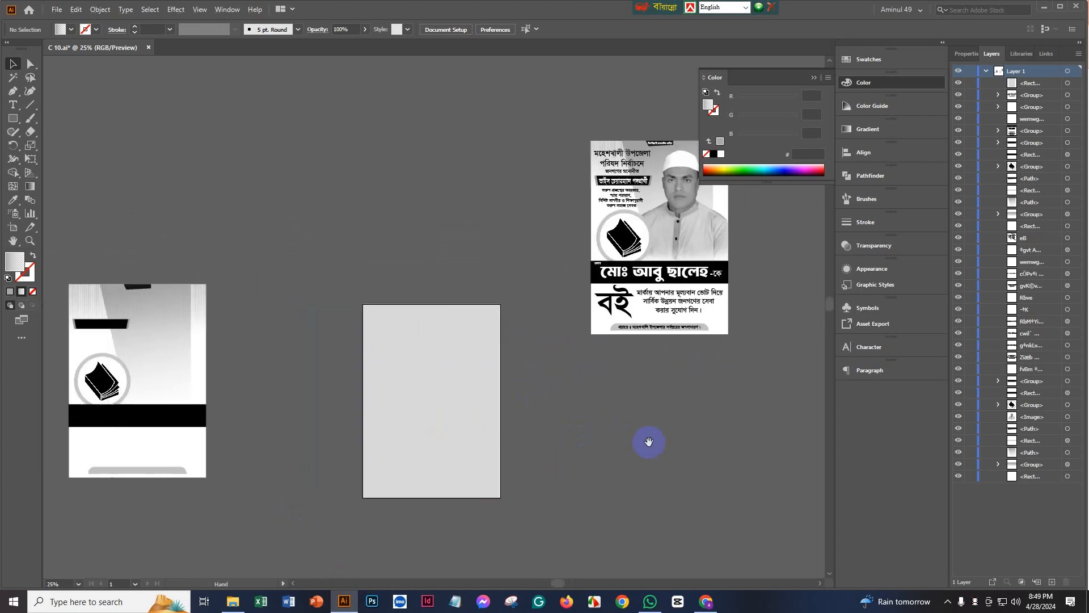
{"action": "left_click_drag", "start_coordinate": [649, 441], "coordinate": [623, 421]}
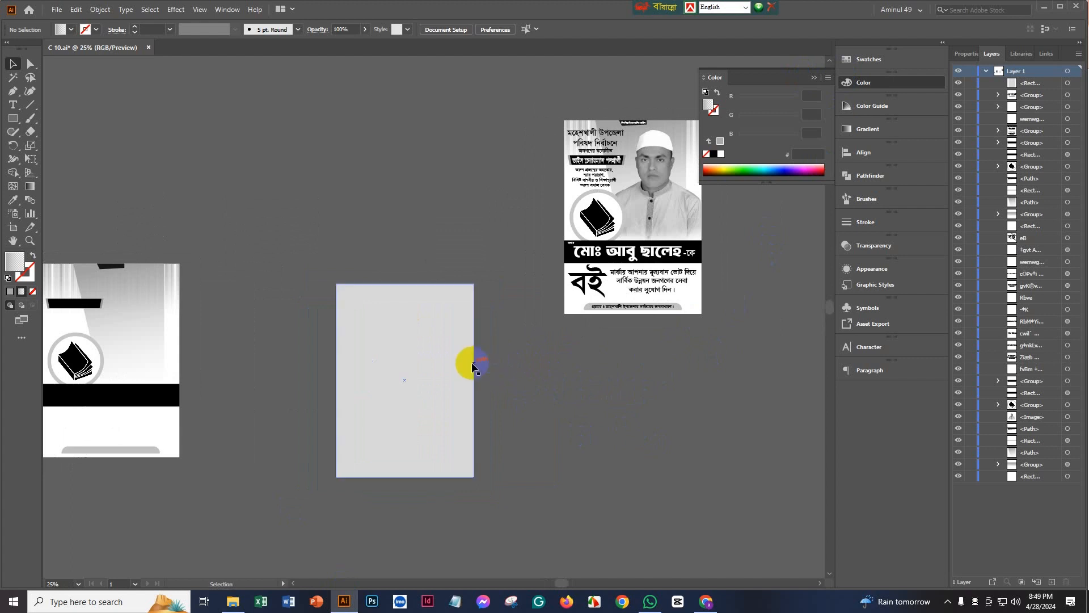
{"action": "left_click_drag", "start_coordinate": [467, 360], "coordinate": [517, 301]}
{"action": "scroll", "coordinate": [601, 362], "scroll_direction": "down", "scroll_amount": 1}
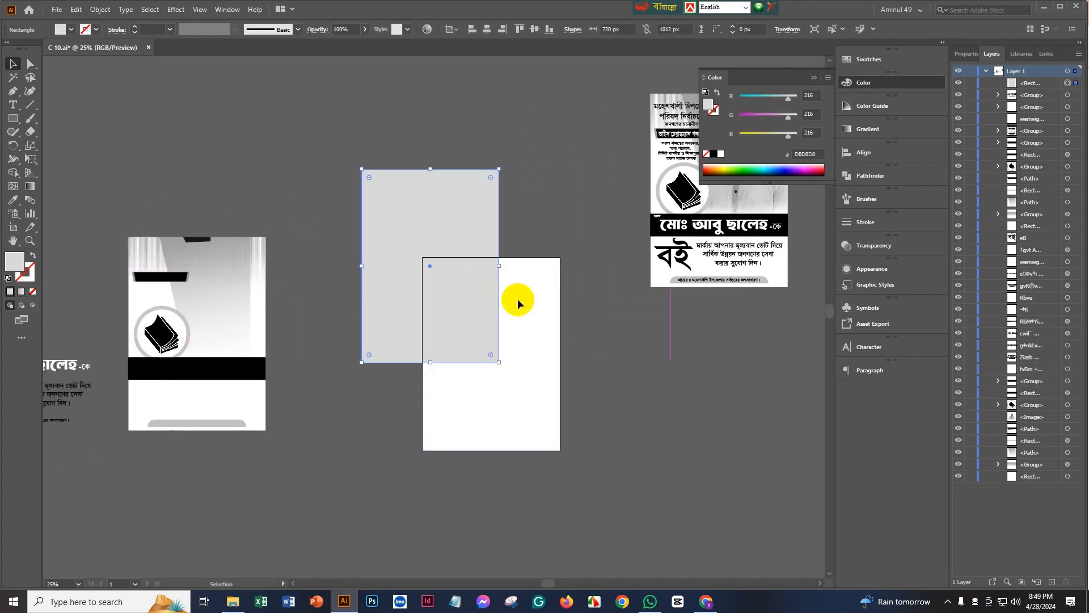
{"action": "key", "text": "ctrl+z"}
{"action": "left_click", "coordinate": [652, 404]}
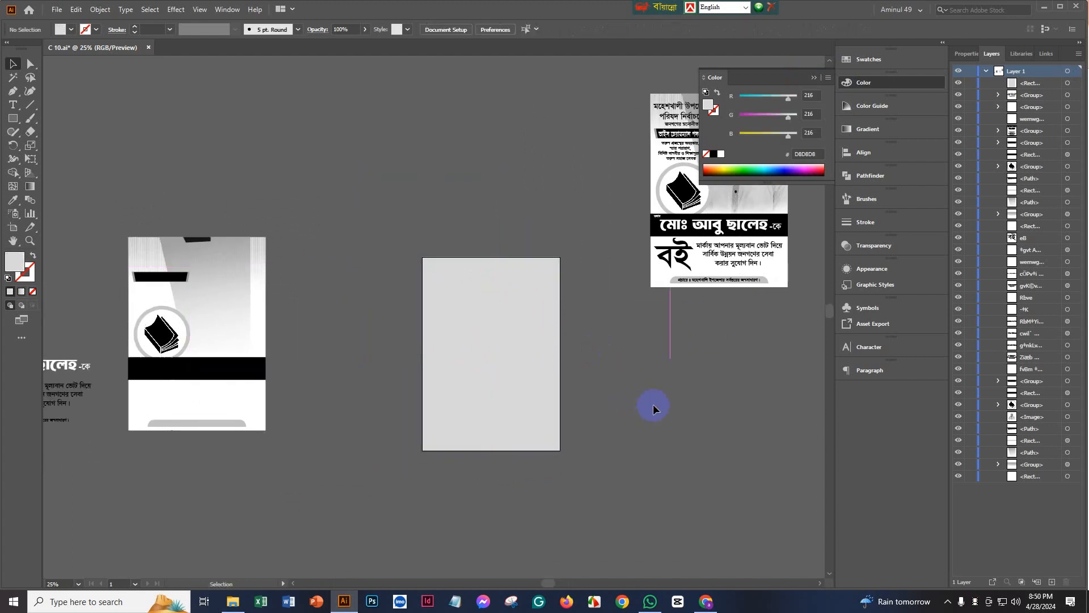
{"action": "left_click_drag", "start_coordinate": [693, 353], "coordinate": [576, 374]}
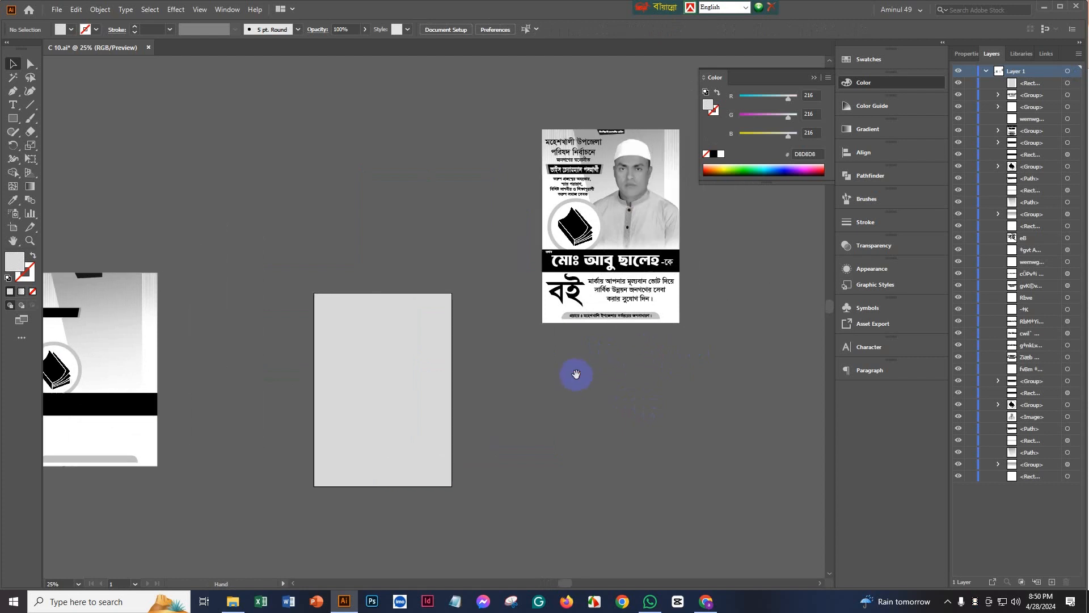
{"action": "left_click_drag", "start_coordinate": [497, 386], "coordinate": [584, 353]}
{"action": "scroll", "coordinate": [464, 358], "scroll_direction": "down", "scroll_amount": 2}
{"action": "left_click_drag", "start_coordinate": [471, 397], "coordinate": [419, 352]}
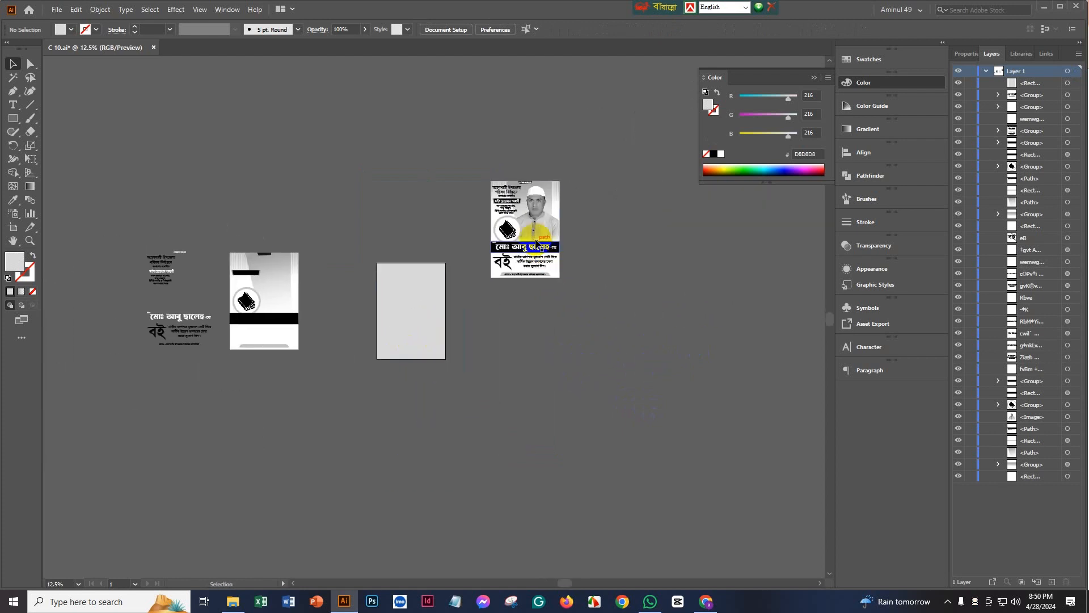
{"action": "left_click_drag", "start_coordinate": [544, 218], "coordinate": [420, 328]}
{"action": "left_click", "coordinate": [736, 399]}
{"action": "key", "text": "ctrl+z"}
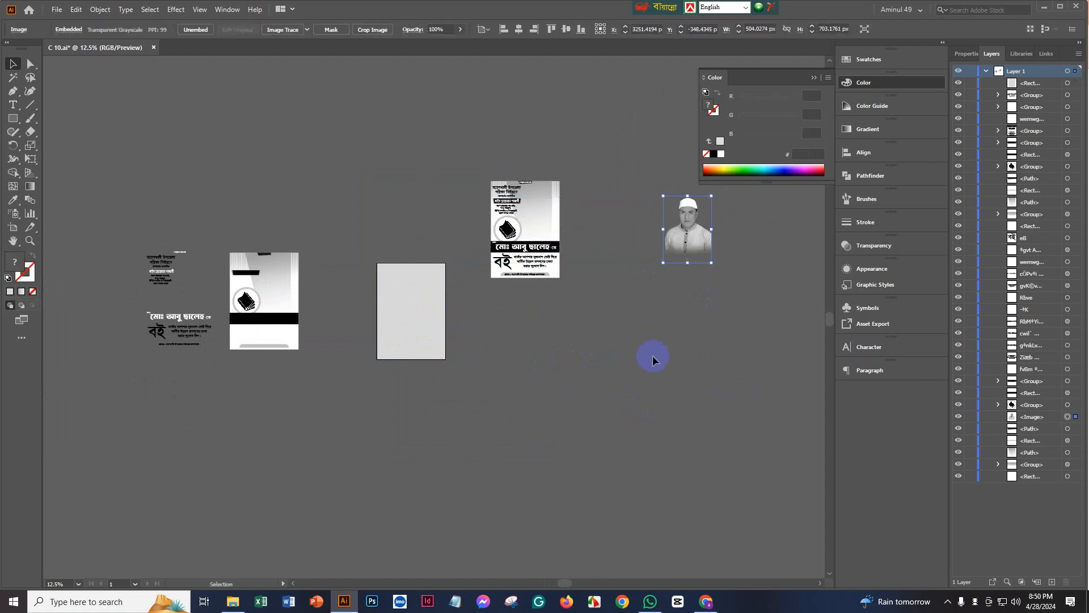
{"action": "key", "text": "ctrl+z"}
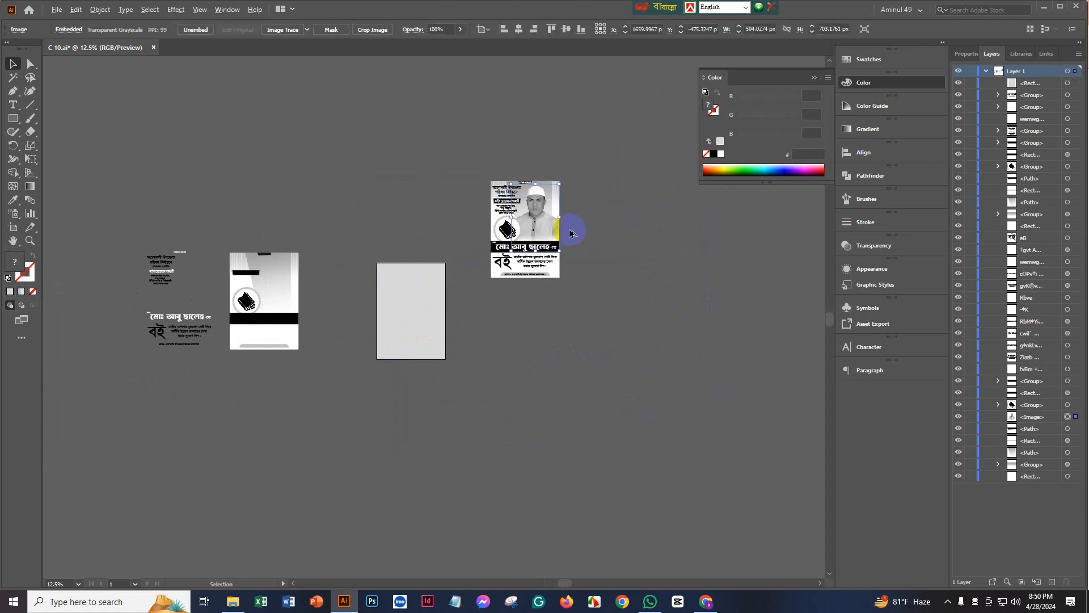
- Duplicate the portrait image from the finished poster and place the copy on the upper part of the grey artboard rectangle
{"action": "left_click_drag", "start_coordinate": [550, 219], "coordinate": [620, 283], "text": "alt"}
{"action": "scroll", "coordinate": [488, 216], "scroll_direction": "up", "scroll_amount": 2, "text": "alt"}
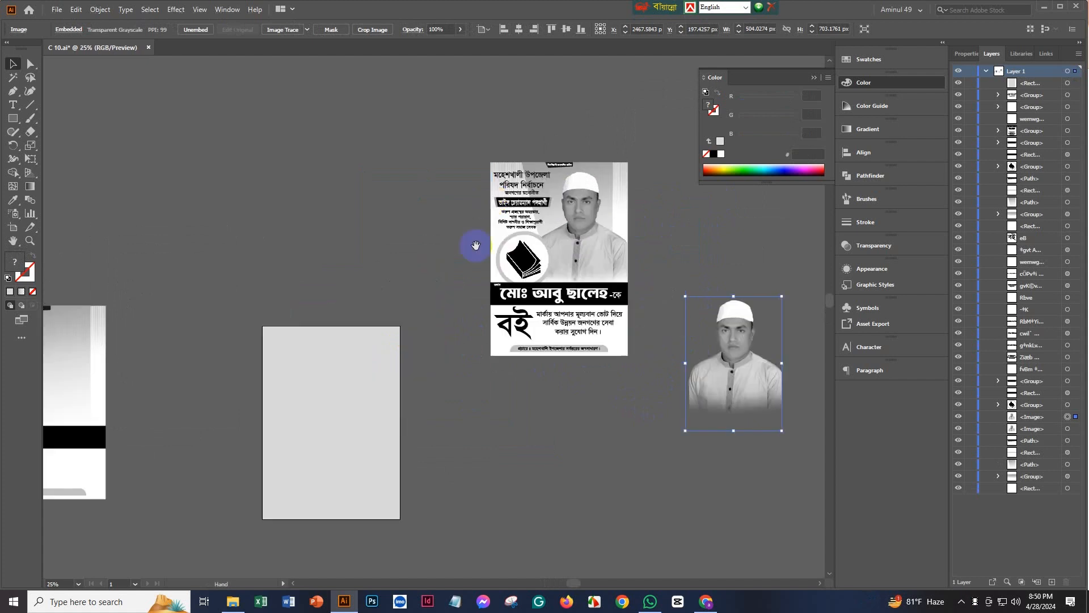
{"action": "scroll", "coordinate": [474, 245], "scroll_direction": "down", "scroll_amount": 1}
{"action": "left_click_drag", "start_coordinate": [737, 341], "coordinate": [368, 361]}
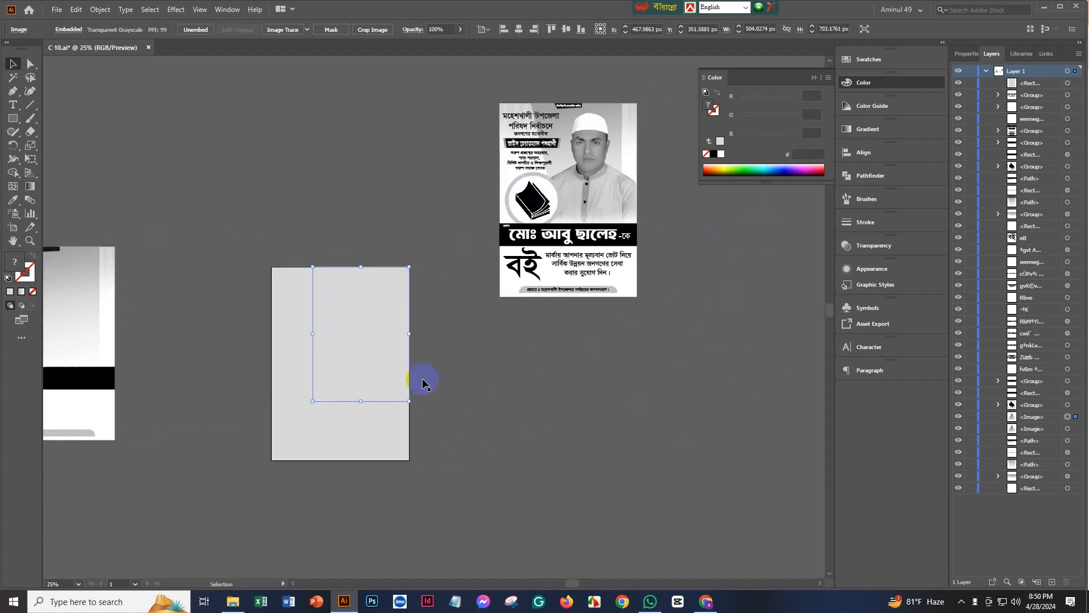
{"action": "right_click", "coordinate": [348, 347]}
{"action": "left_click", "coordinate": [590, 441]}
{"action": "left_click", "coordinate": [436, 390]}
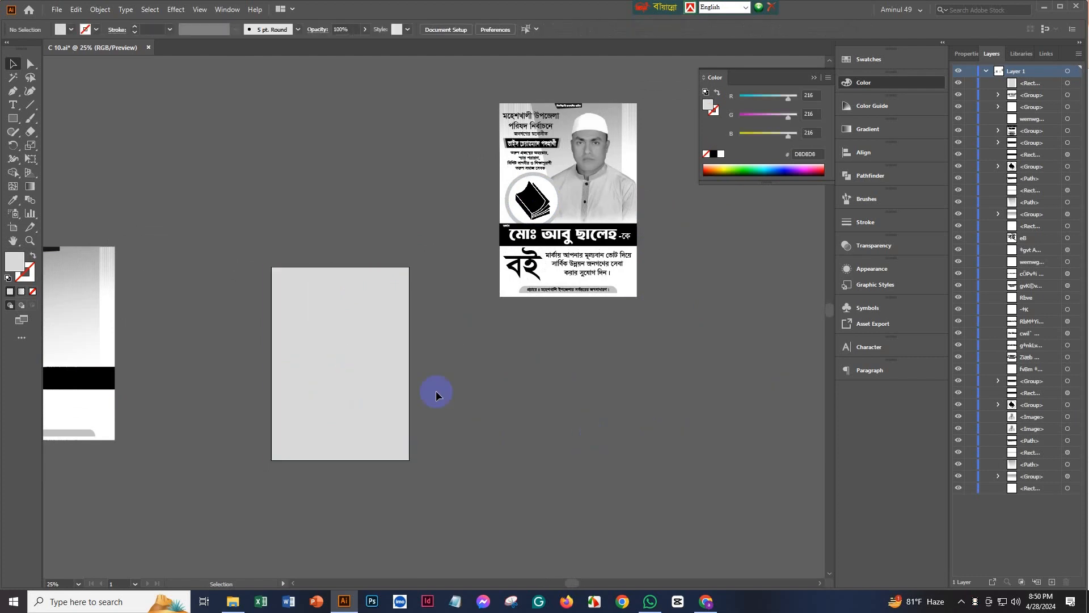
{"action": "right_click", "coordinate": [386, 357]}
{"action": "left_click", "coordinate": [398, 362]}
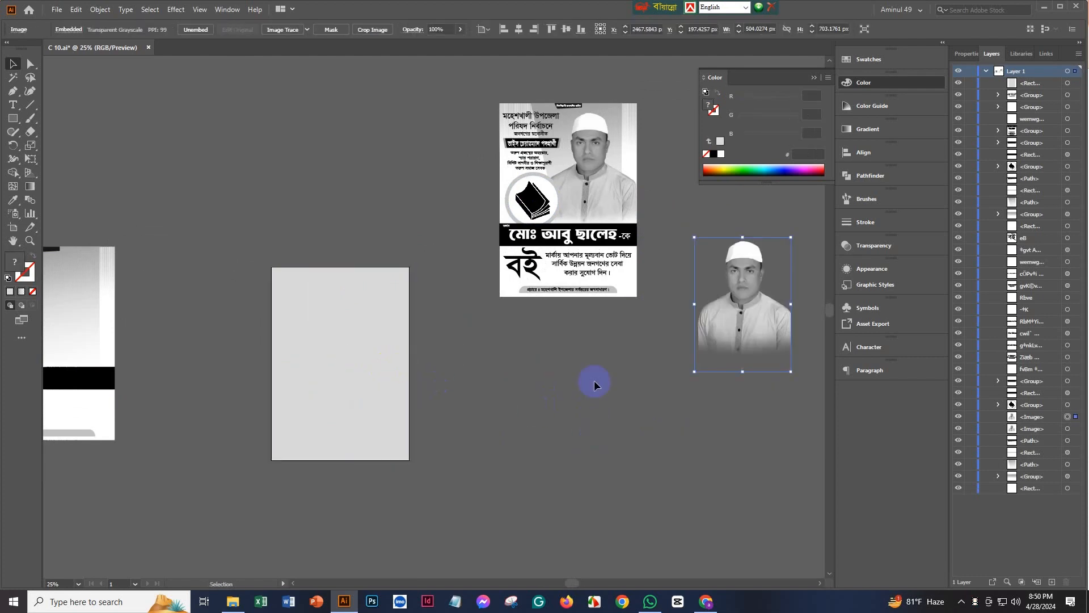
{"action": "key", "text": "ctrl+shift+z"}
- Bring the portrait copy to the front of the grey rectangle and lower it slightly within the artboard
{"action": "right_click", "coordinate": [411, 329]}
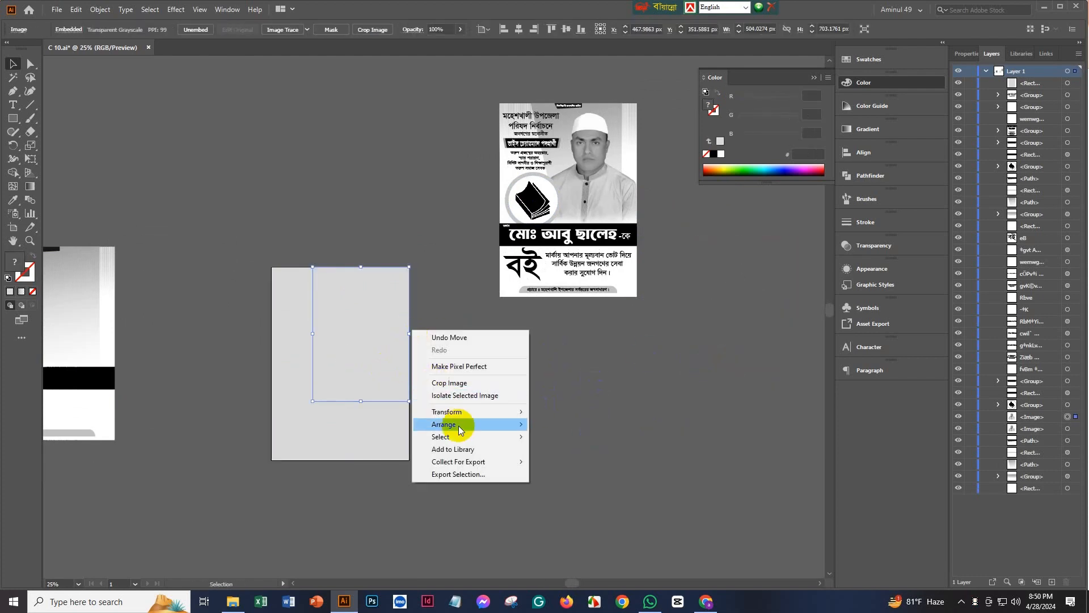
{"action": "mouse_move", "coordinate": [462, 424]}
{"action": "left_click", "coordinate": [568, 424]}
{"action": "left_click", "coordinate": [542, 374]}
{"action": "scroll", "coordinate": [542, 374], "scroll_direction": "left", "scroll_amount": 2}
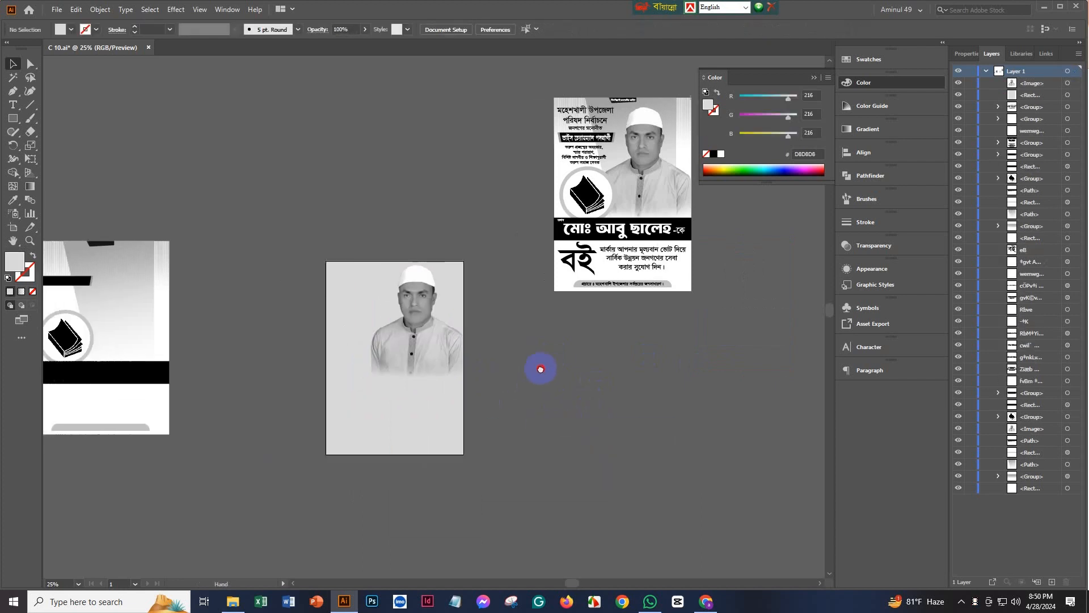
{"action": "left_click_drag", "start_coordinate": [441, 316], "coordinate": [422, 353]}
{"action": "left_click", "coordinate": [589, 384]}
{"action": "left_click_drag", "start_coordinate": [521, 413], "coordinate": [588, 463]}
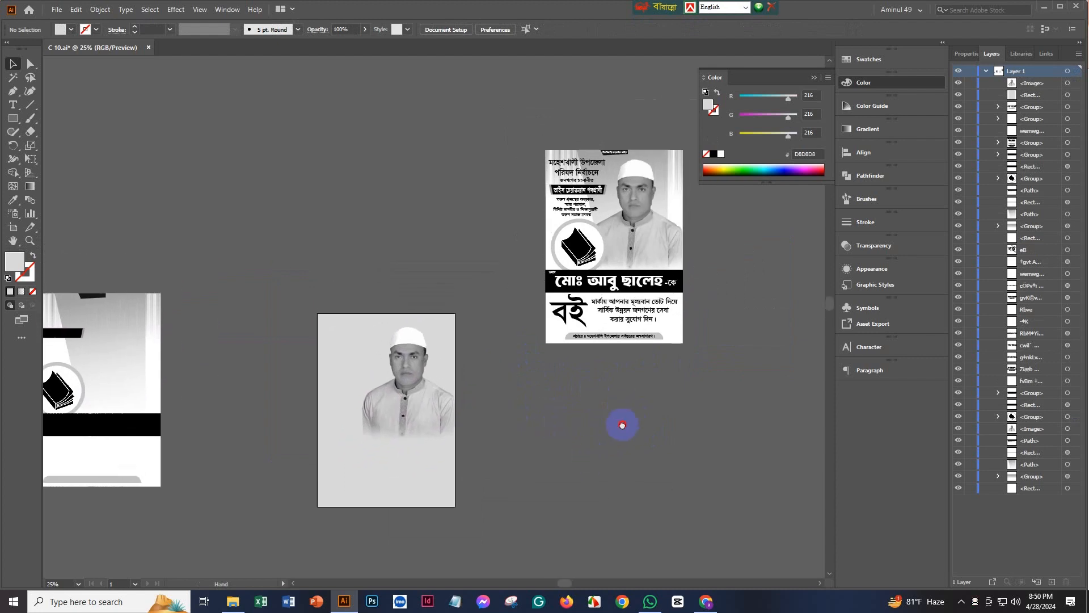
- Move the striped line pattern group out of the finished poster into the empty space above it
{"action": "left_click_drag", "start_coordinate": [623, 422], "coordinate": [510, 493]}
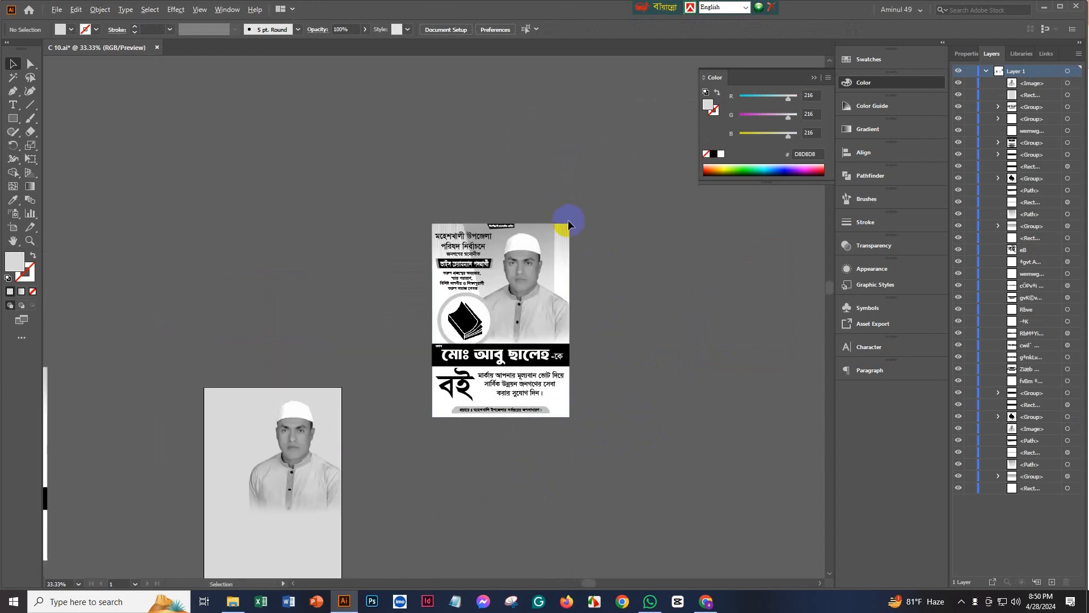
{"action": "scroll", "coordinate": [567, 220], "scroll_direction": "up", "scroll_amount": 4}
{"action": "left_click", "coordinate": [593, 182]}
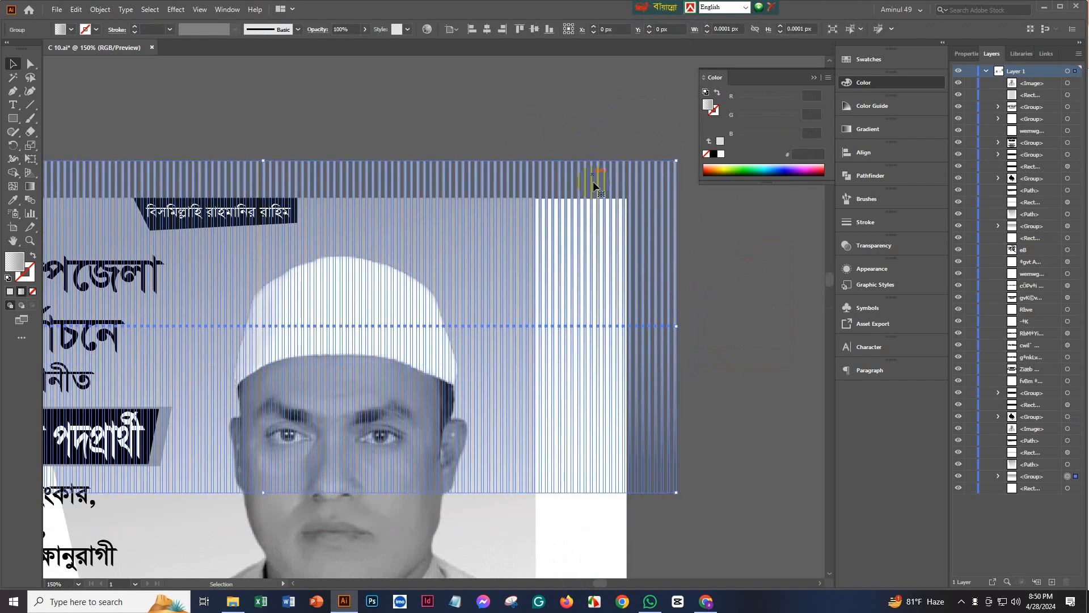
{"action": "scroll", "coordinate": [588, 223], "scroll_direction": "down", "scroll_amount": 4}
{"action": "left_click_drag", "start_coordinate": [501, 275], "coordinate": [511, 147]}
{"action": "left_click", "coordinate": [573, 202]}
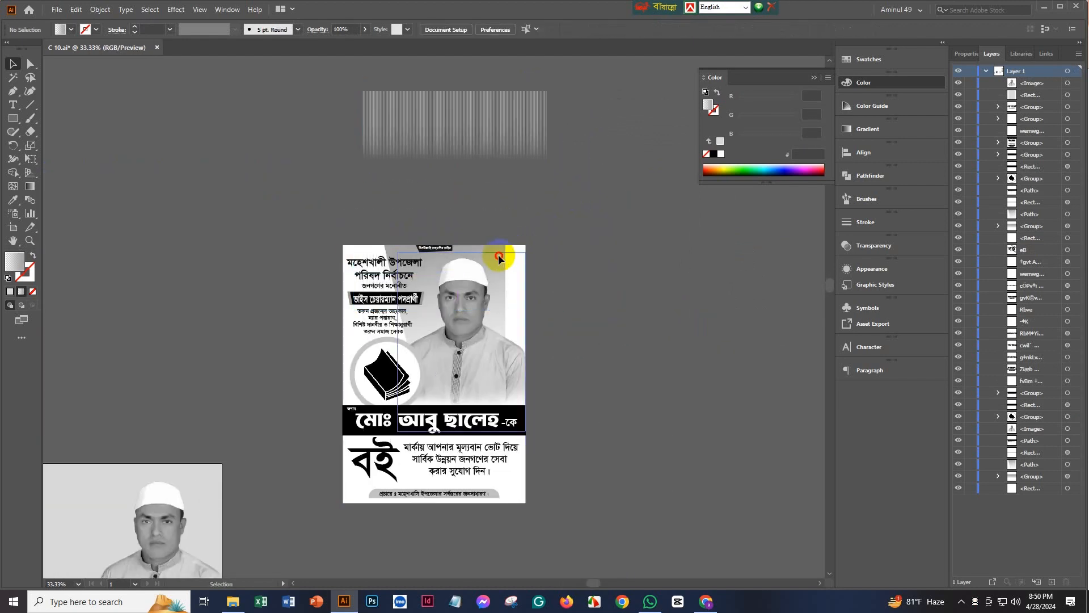
- Move the slanted gradient background shape out of the finished poster into the empty space beside it
{"action": "left_click", "coordinate": [498, 255]}
{"action": "left_click_drag", "start_coordinate": [475, 248], "coordinate": [653, 175]}
{"action": "left_click", "coordinate": [713, 382]}
{"action": "key", "text": "space"}
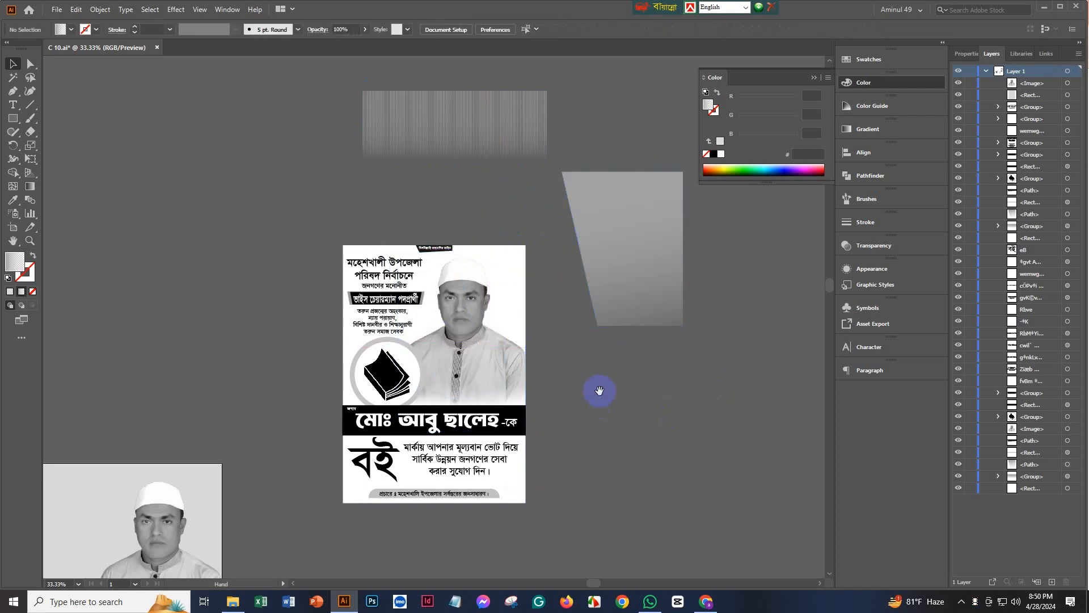
- Draw a rectangle about 452 x 604 px with the same gradient fill, flush against the right edge of the slanted shape
{"action": "scroll", "coordinate": [604, 369], "scroll_direction": "down", "scroll_amount": 2}
{"action": "left_click_drag", "start_coordinate": [605, 343], "coordinate": [533, 348]}
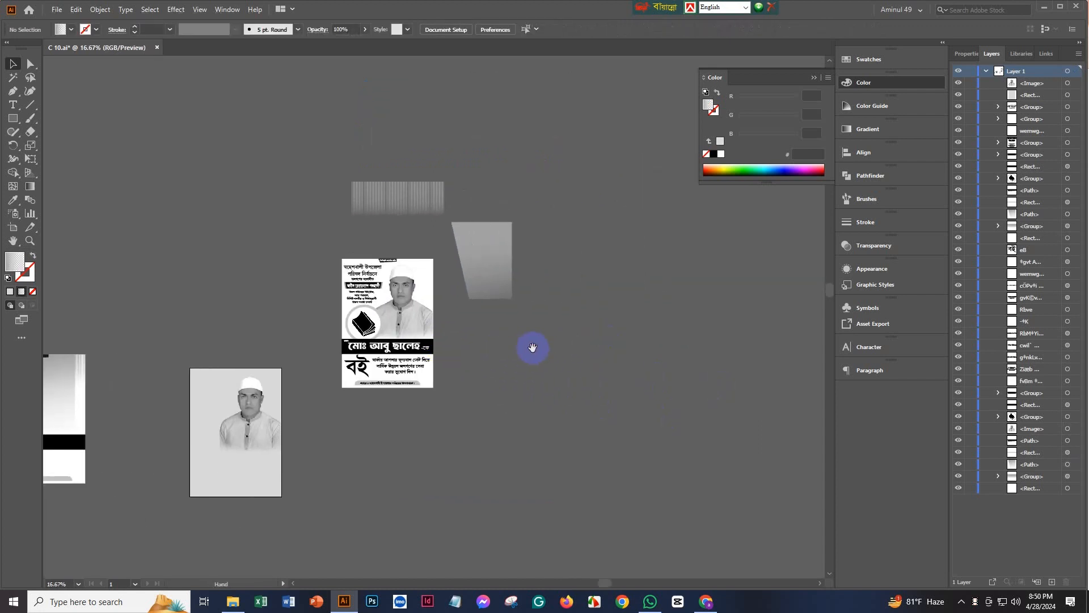
{"action": "left_click", "coordinate": [477, 257]}
{"action": "left_click", "coordinate": [6, 117]}
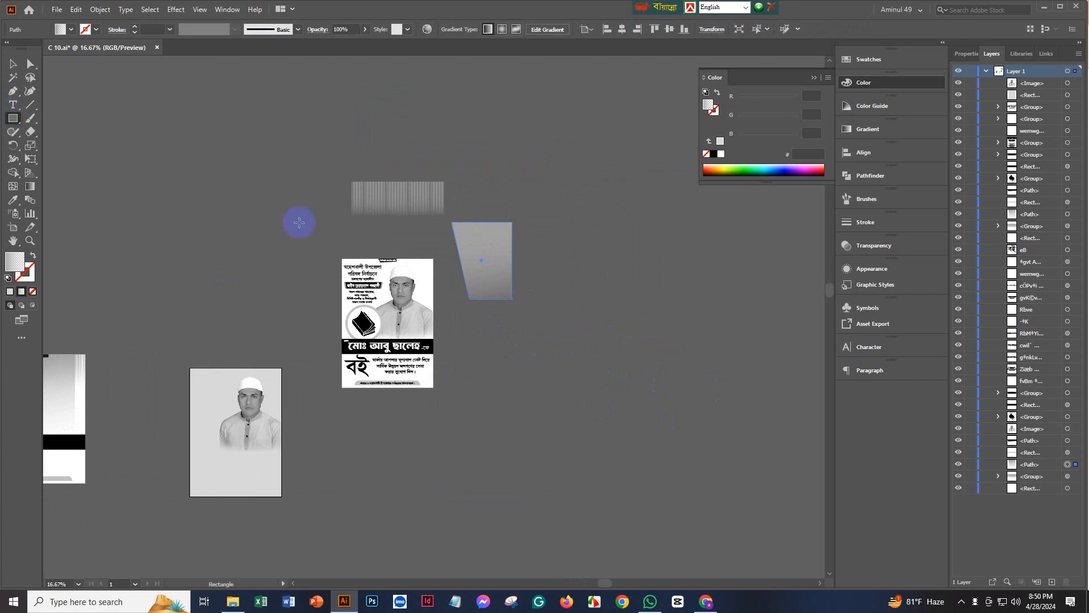
{"action": "left_click_drag", "start_coordinate": [513, 221], "coordinate": [570, 298]}
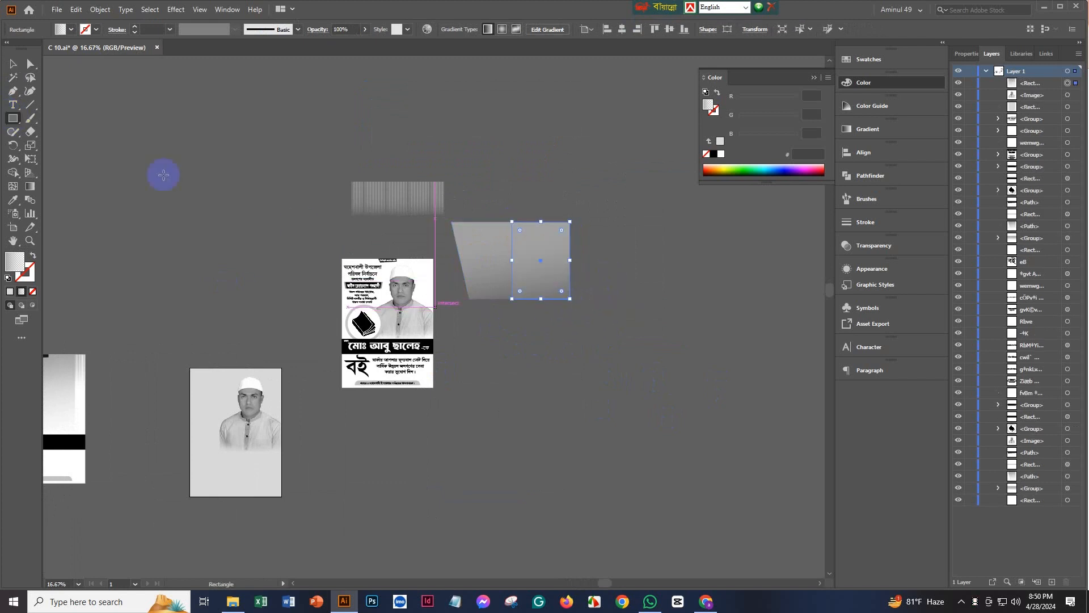
{"action": "left_click", "coordinate": [12, 64]}
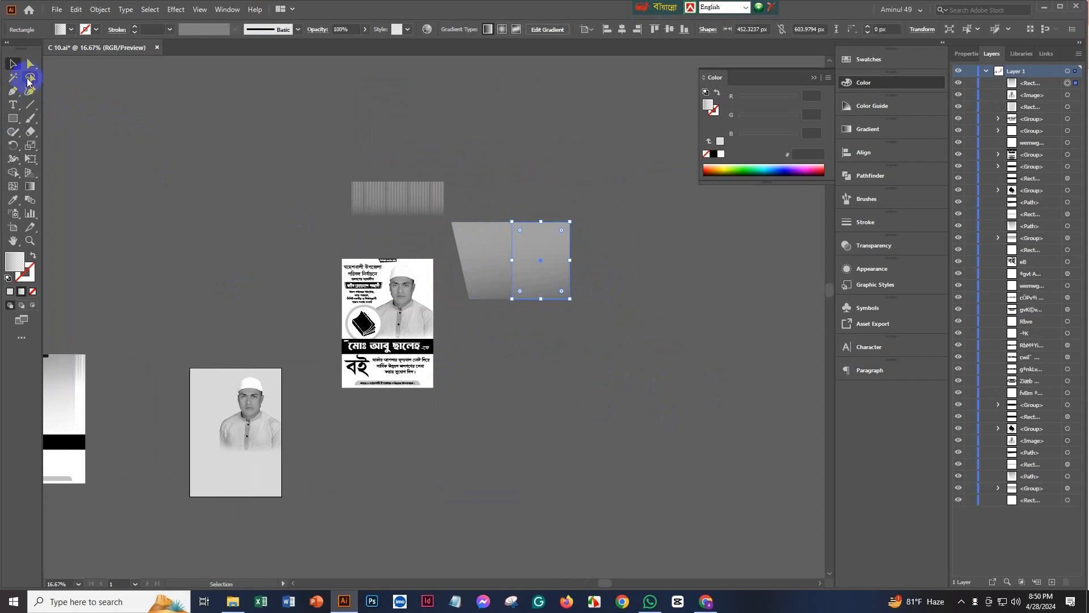
- Slant the new rectangle's left edge by moving its lower-left anchor point about 132 px inward along the bottom edge
{"action": "left_click", "coordinate": [30, 64]}
{"action": "left_click", "coordinate": [512, 301]}
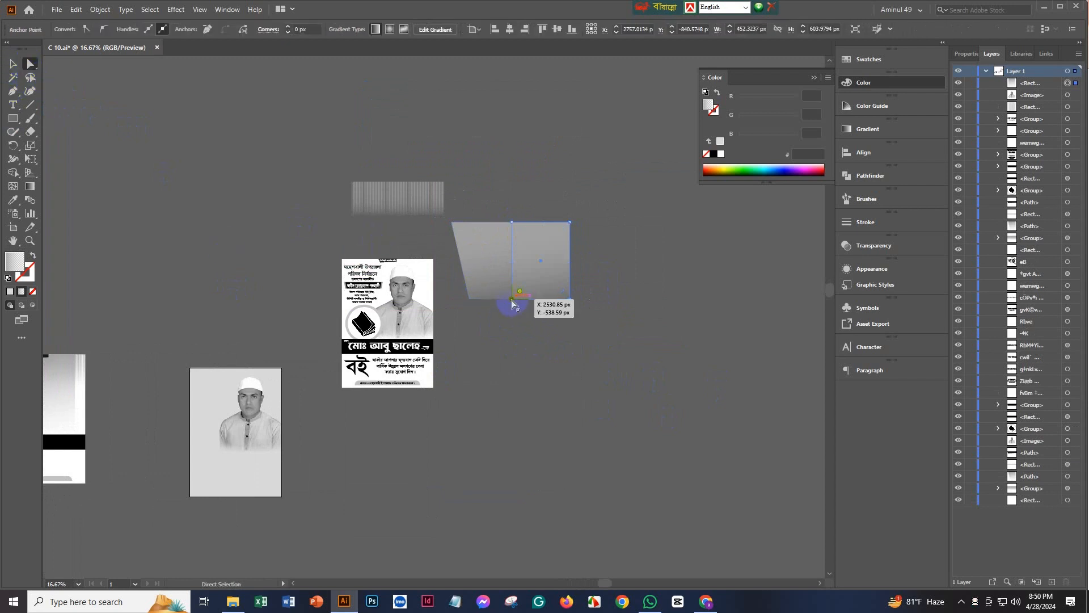
{"action": "left_click_drag", "start_coordinate": [512, 303], "coordinate": [529, 301]}
{"action": "left_click", "coordinate": [13, 64]}
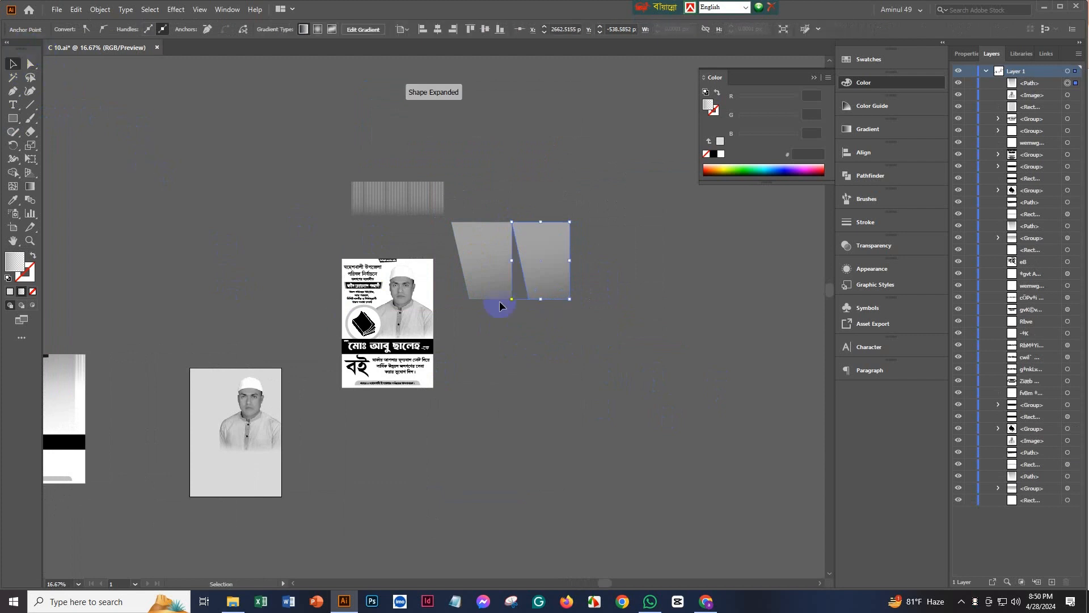
- Move the new slanted shape away from the original and display its gradient settings
{"action": "left_click_drag", "start_coordinate": [538, 257], "coordinate": [573, 358]}
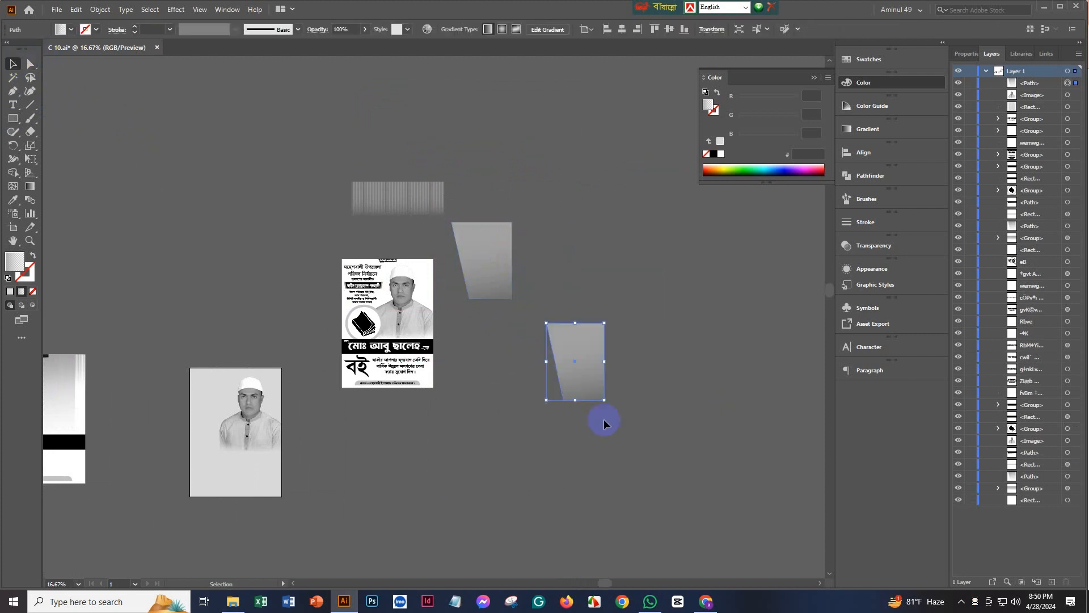
{"action": "left_click_drag", "start_coordinate": [604, 420], "coordinate": [654, 334]}
{"action": "left_click", "coordinate": [877, 134]}
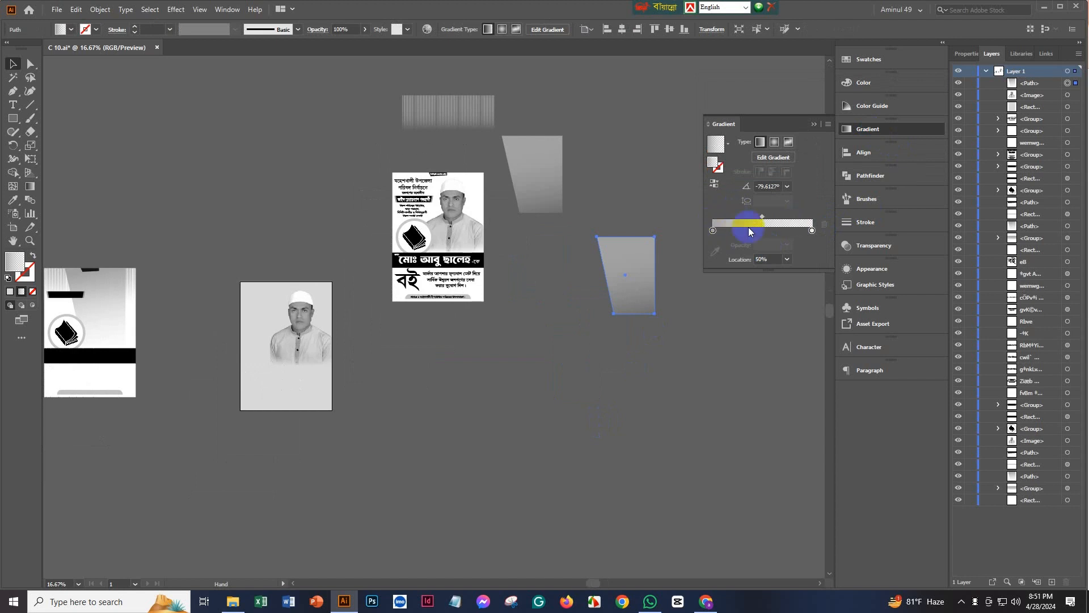
{"action": "left_click", "coordinate": [683, 357]}
{"action": "left_click_drag", "start_coordinate": [570, 384], "coordinate": [676, 357]}
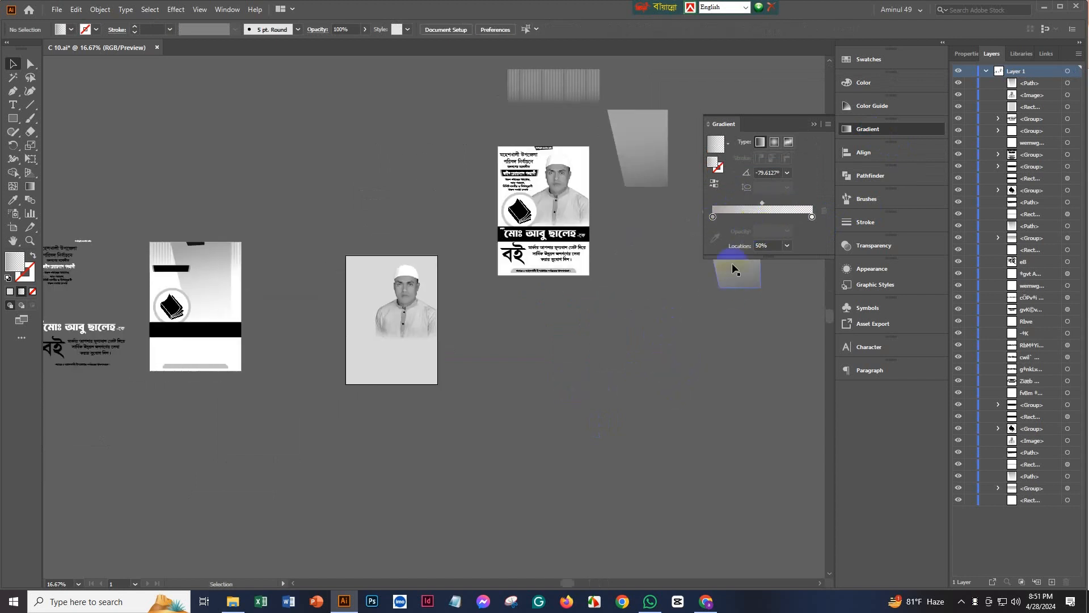
- Place the new slanted gradient shape over the portrait at the top of the grey artboard rectangle
{"action": "left_click_drag", "start_coordinate": [734, 277], "coordinate": [401, 322]}
{"action": "scroll", "coordinate": [493, 382], "scroll_direction": "up", "scroll_amount": 1}
{"action": "left_click", "coordinate": [394, 341]}
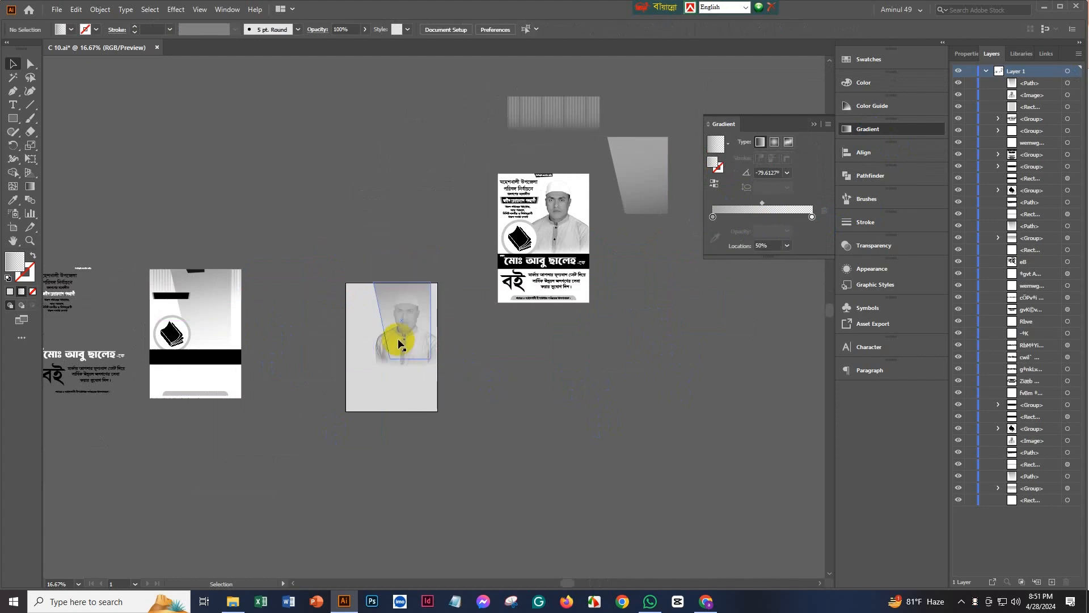
- Move the striped line pattern to the empty space above the artboard and examine its individual lines up close
{"action": "left_click_drag", "start_coordinate": [572, 124], "coordinate": [392, 149]}
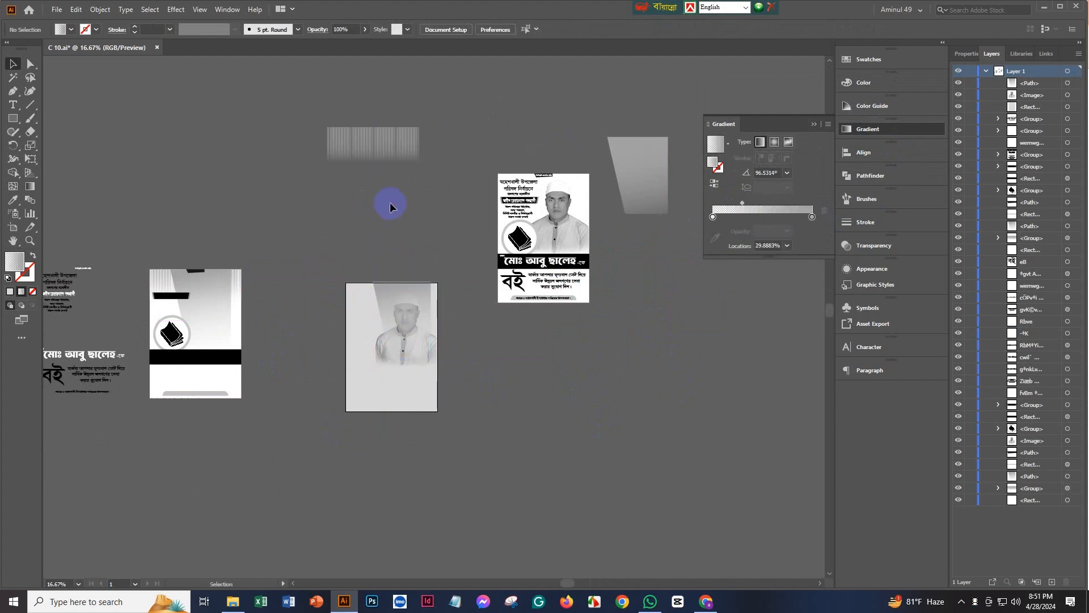
{"action": "scroll", "coordinate": [390, 202], "scroll_direction": "up", "scroll_amount": 1}
{"action": "scroll", "coordinate": [349, 186], "scroll_direction": "up", "scroll_amount": 4}
{"action": "scroll", "coordinate": [348, 193], "scroll_direction": "up", "scroll_amount": 2}
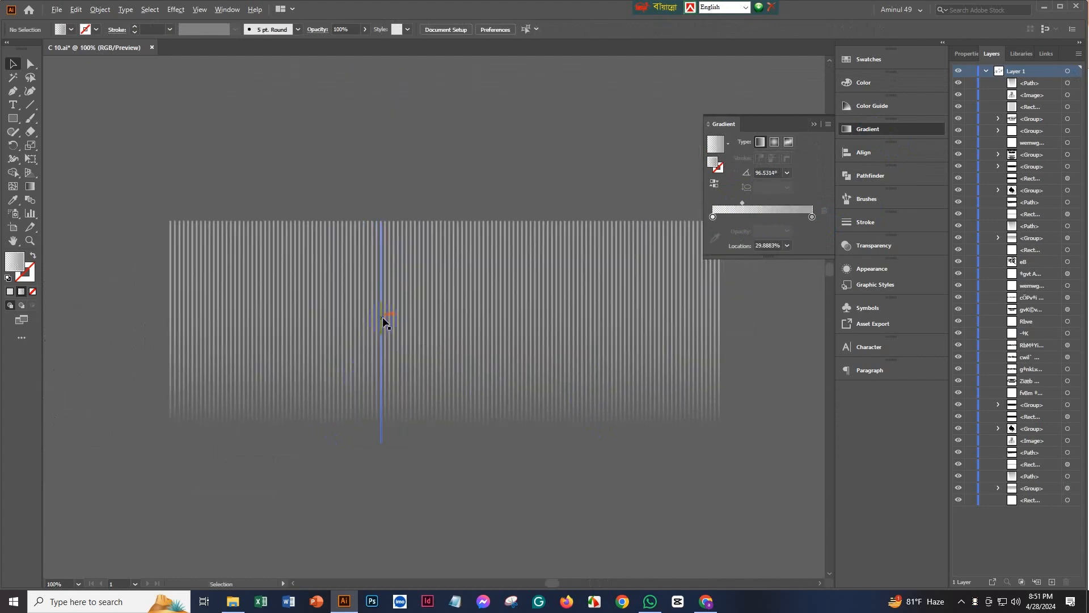
{"action": "scroll", "coordinate": [397, 273], "scroll_direction": "down", "scroll_amount": 4}
{"action": "scroll", "coordinate": [445, 175], "scroll_direction": "down", "scroll_amount": 1}
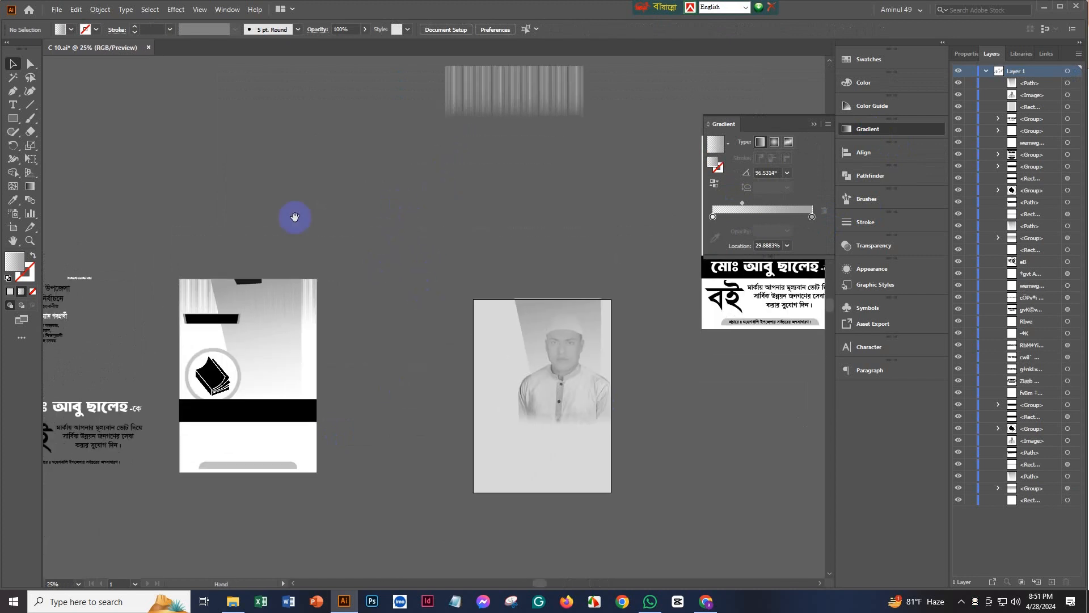
- Draw a thin vertical gradient-filled rectangle about 12 x 454 px in the empty space between the striped pattern and the unlettered poster
{"action": "left_click", "coordinate": [10, 120]}
{"action": "left_click_drag", "start_coordinate": [417, 162], "coordinate": [417, 248]}
{"action": "left_click", "coordinate": [14, 63]}
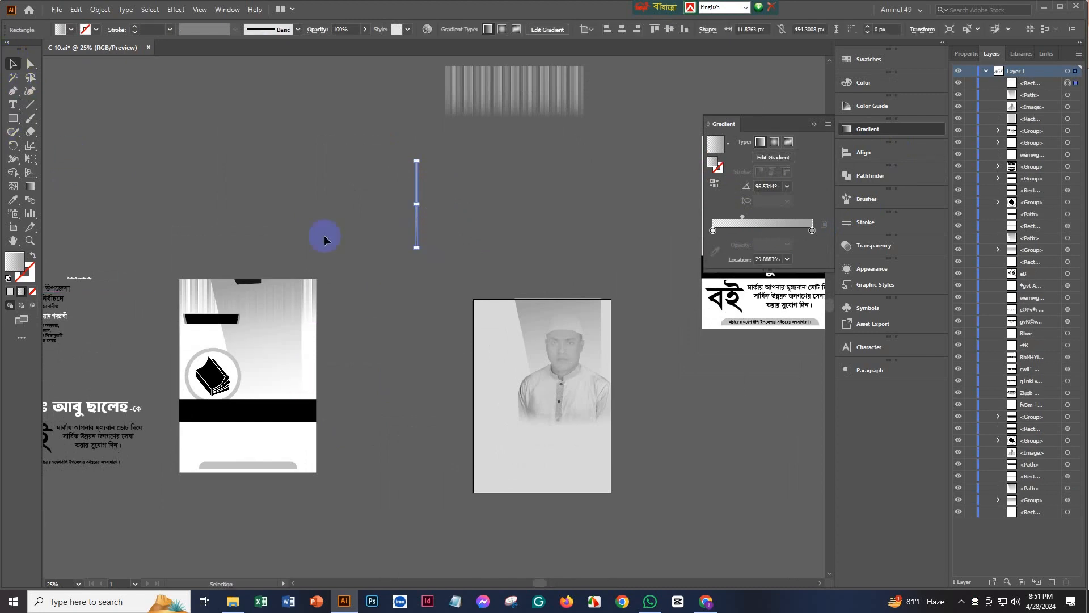
- Set the thin rectangle's gradient to -90° and fit the bar, about 3 px wide, inside the artboard's upper-left edge
{"action": "scroll", "coordinate": [423, 185], "scroll_direction": "up", "scroll_amount": 3}
{"action": "left_click_drag", "start_coordinate": [496, 219], "coordinate": [431, 297]}
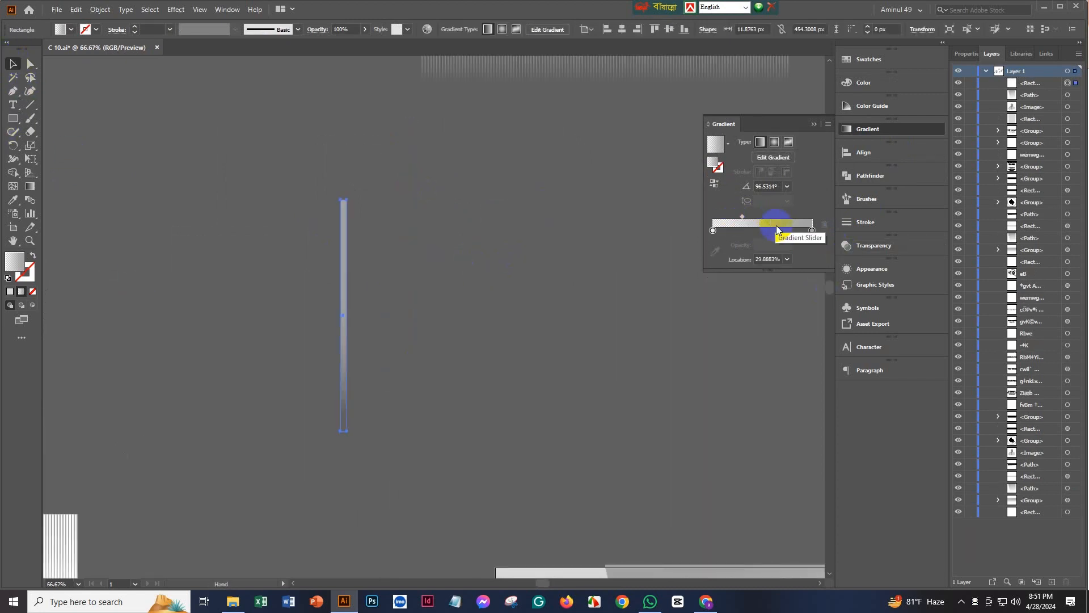
{"action": "left_click", "coordinate": [450, 384]}
{"action": "left_click_drag", "start_coordinate": [344, 383], "coordinate": [426, 334]}
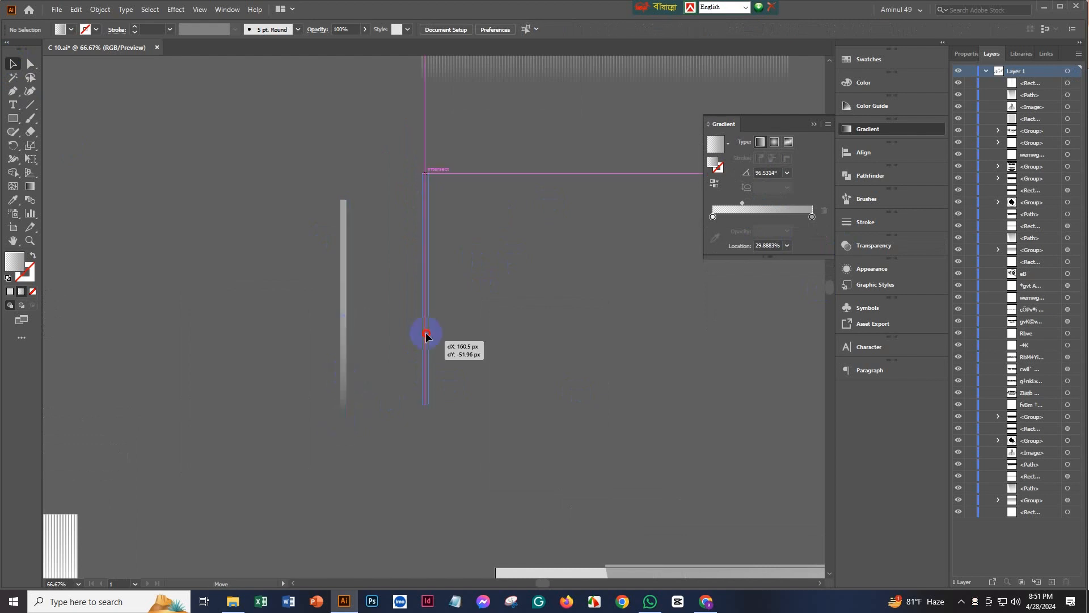
{"action": "left_click", "coordinate": [476, 322]}
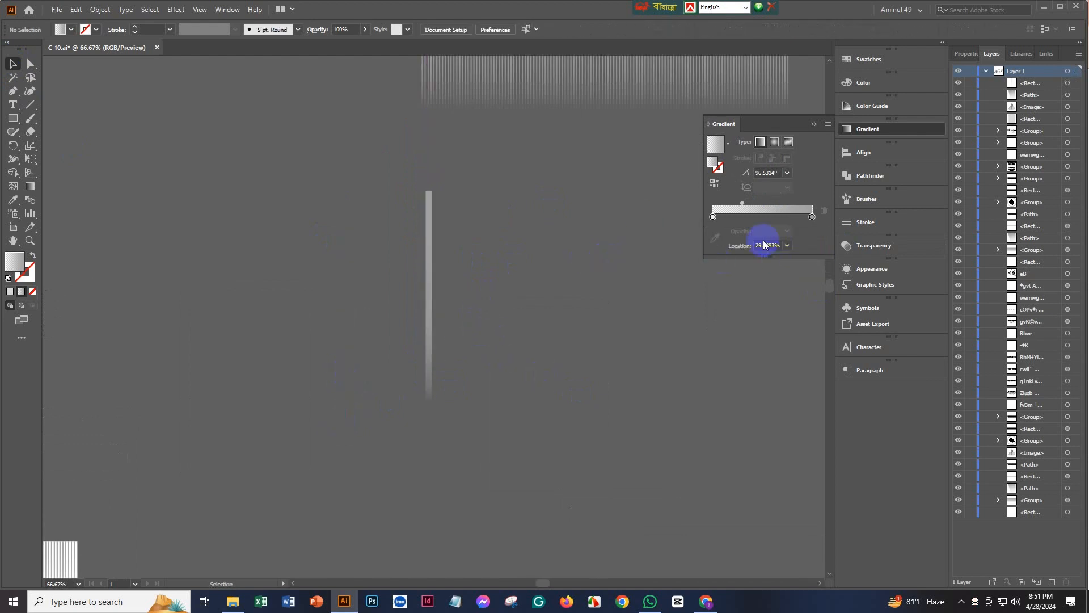
{"action": "left_click", "coordinate": [30, 185]}
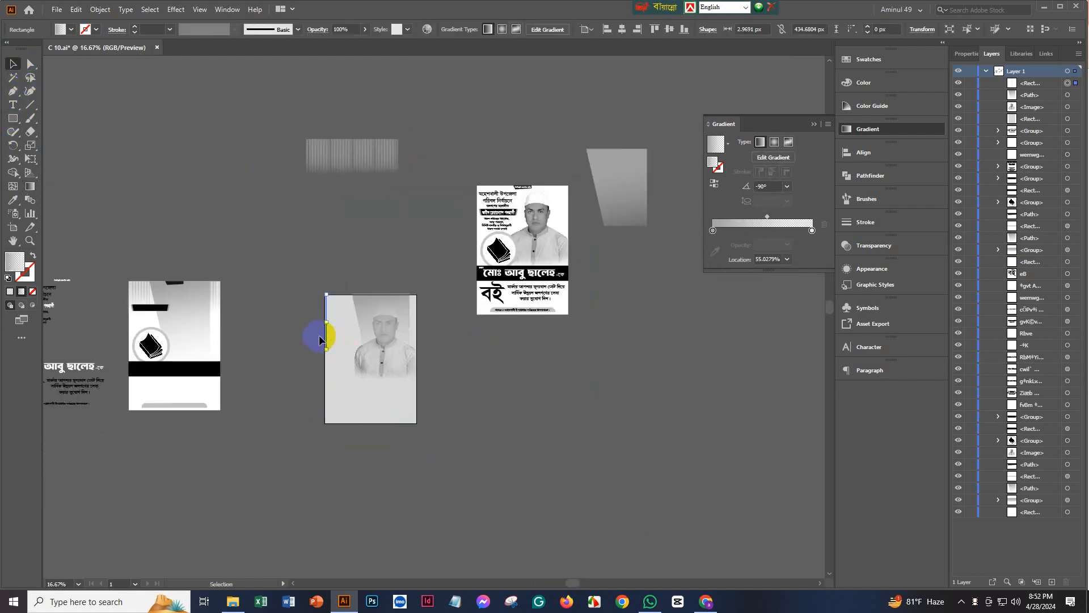
- Shorten the thin gradient bar from its lower end to a height of about 389 px
{"action": "scroll", "coordinate": [320, 340], "scroll_direction": "up", "scroll_amount": 12}
{"action": "left_click_drag", "start_coordinate": [482, 430], "coordinate": [246, 292]}
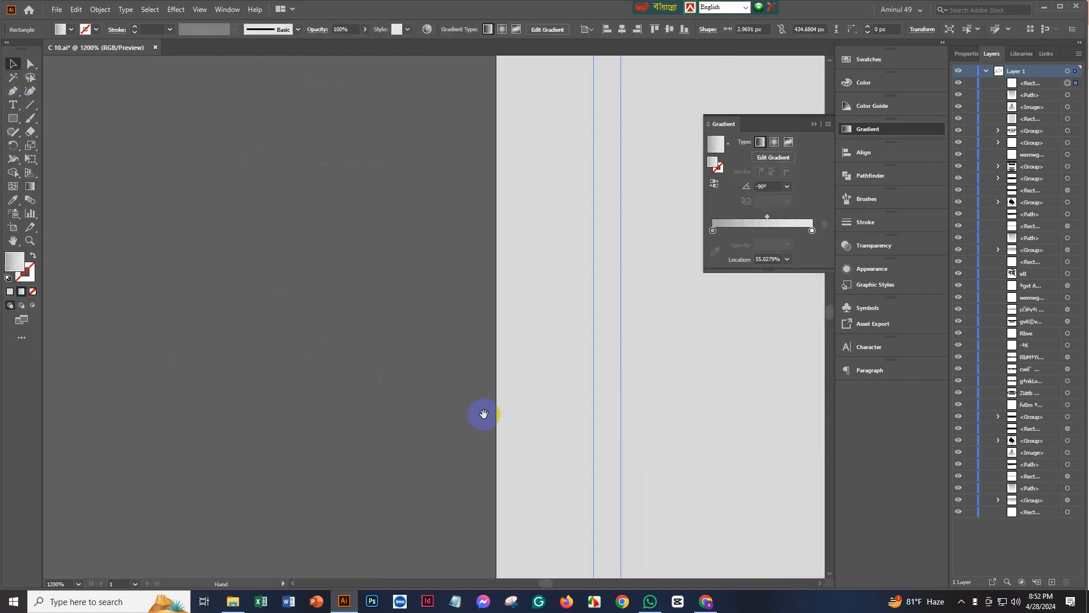
{"action": "scroll", "coordinate": [484, 414], "scroll_direction": "down", "scroll_amount": 1}
{"action": "left_click_drag", "start_coordinate": [539, 433], "coordinate": [437, 516]}
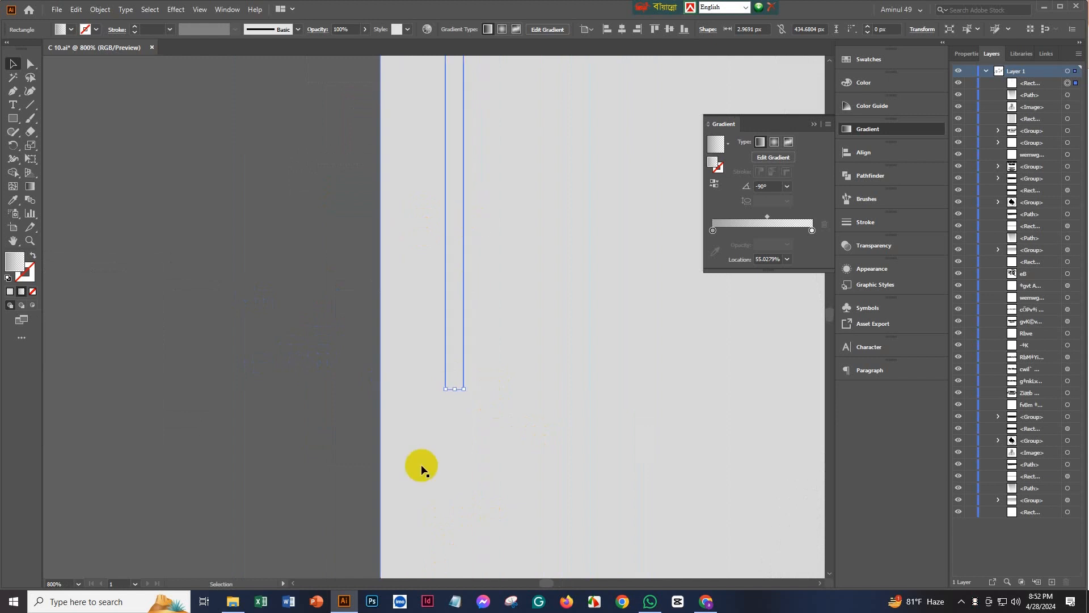
{"action": "left_click_drag", "start_coordinate": [455, 389], "coordinate": [465, 117]}
{"action": "scroll", "coordinate": [482, 173], "scroll_direction": "down", "scroll_amount": 6}
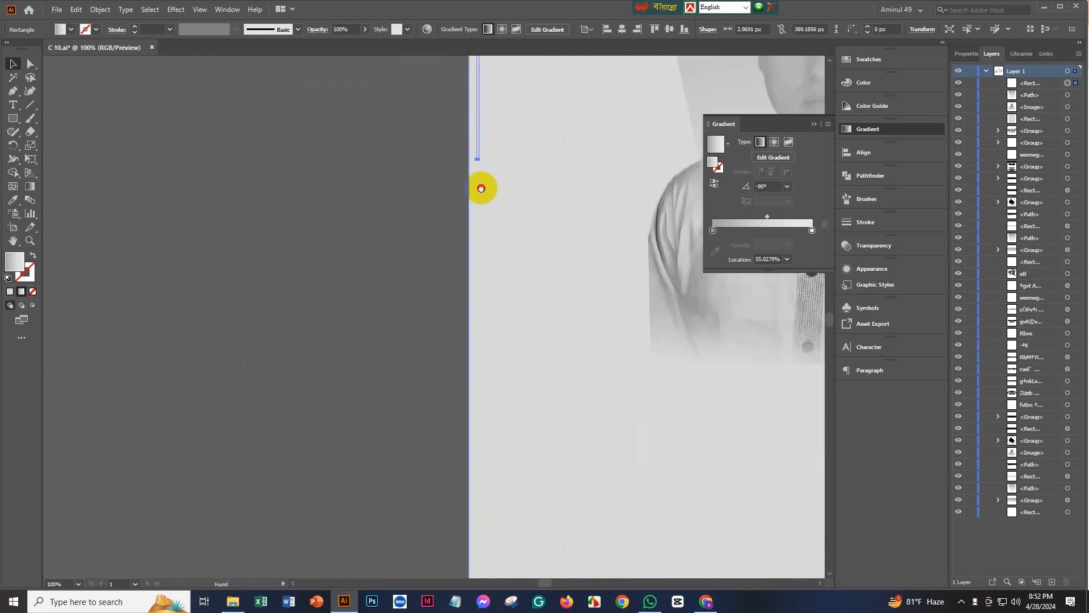
{"action": "scroll", "coordinate": [481, 189], "scroll_direction": "down", "scroll_amount": 4}
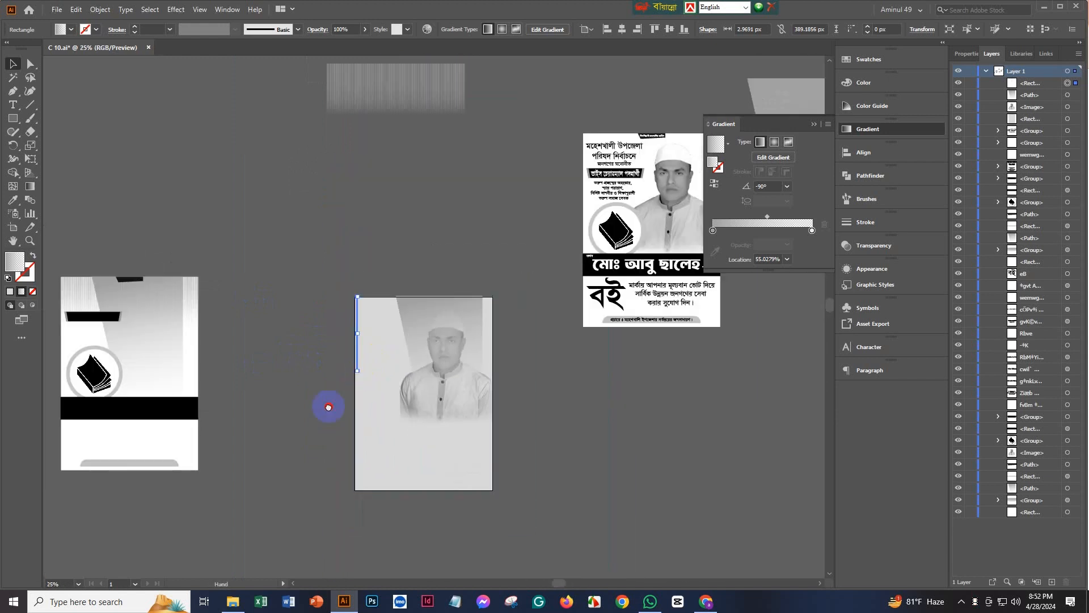
- Repeat the thin bar with a Transform effect, using a 14 px horizontal move and enough copies to span the artboard's width
{"action": "left_click_drag", "start_coordinate": [329, 407], "coordinate": [284, 360]}
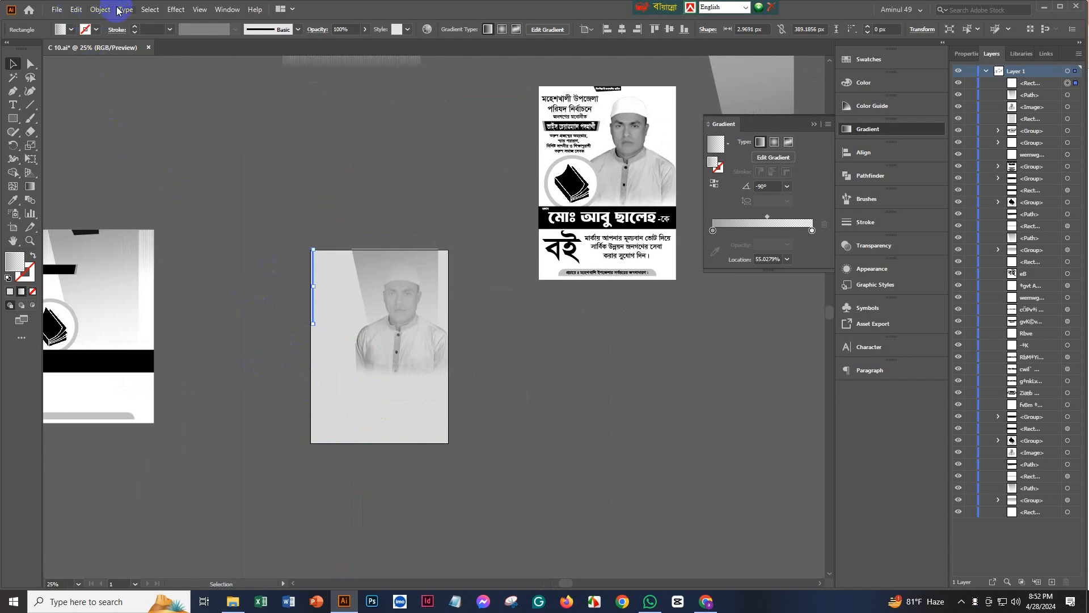
{"action": "left_click", "coordinate": [175, 9]}
{"action": "mouse_move", "coordinate": [244, 101]}
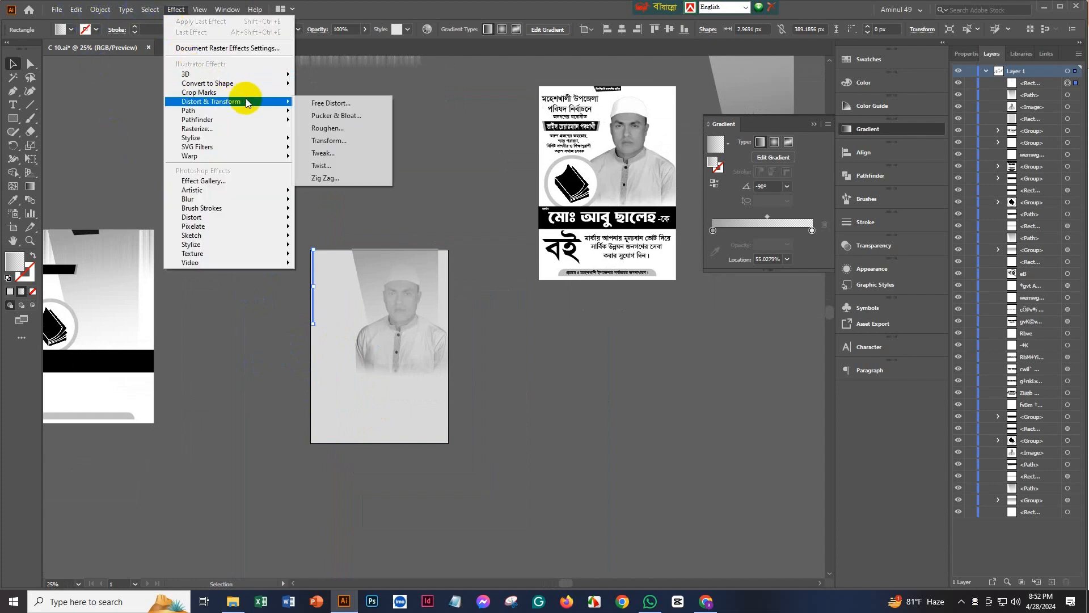
{"action": "left_click", "coordinate": [390, 147]}
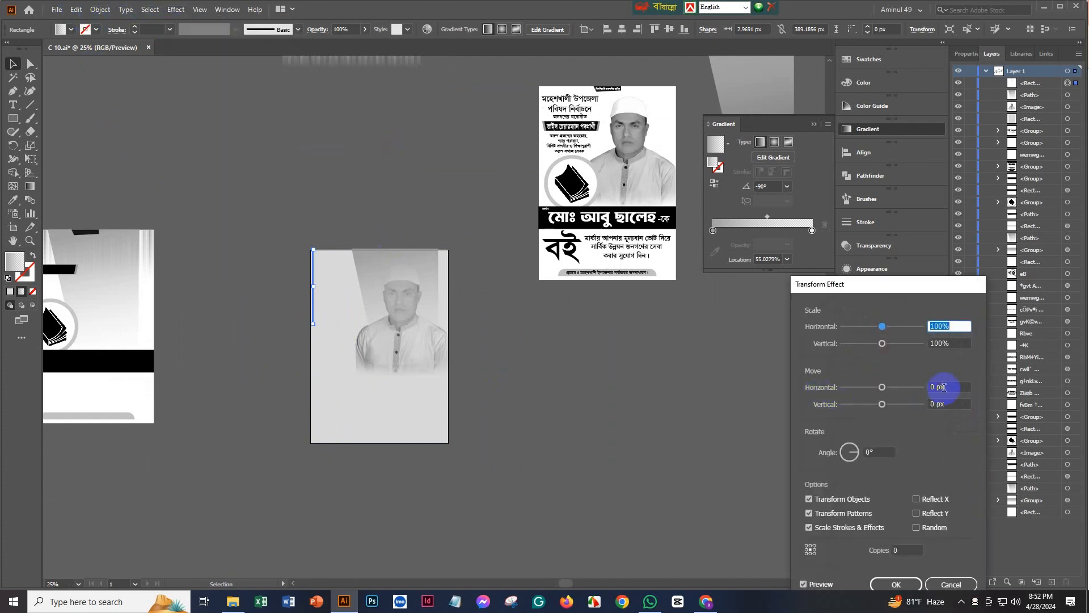
{"action": "left_click", "coordinate": [955, 387]}
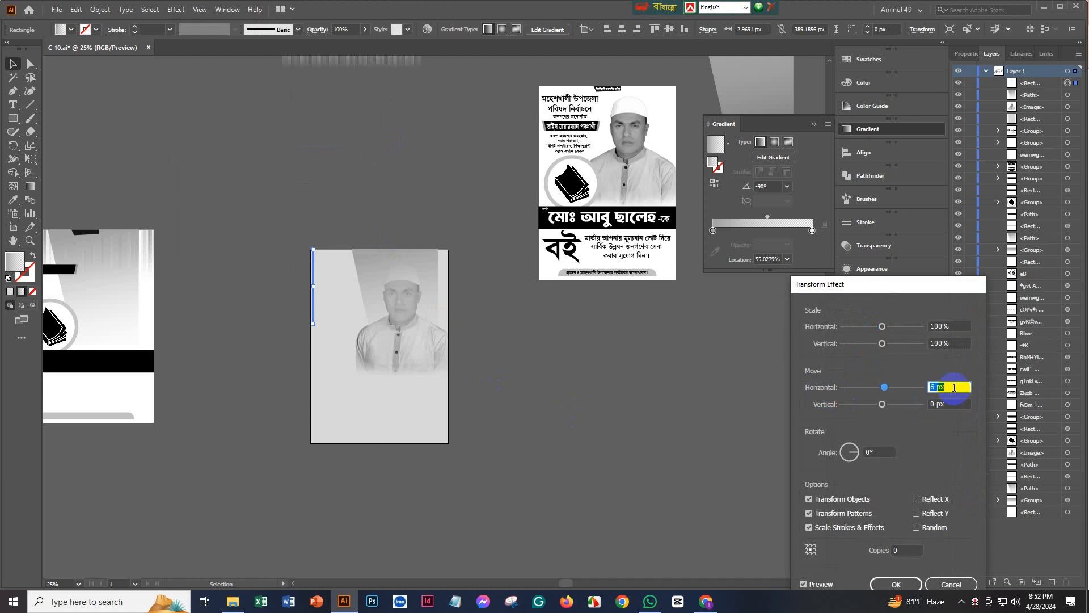
{"action": "type", "text": "20"}
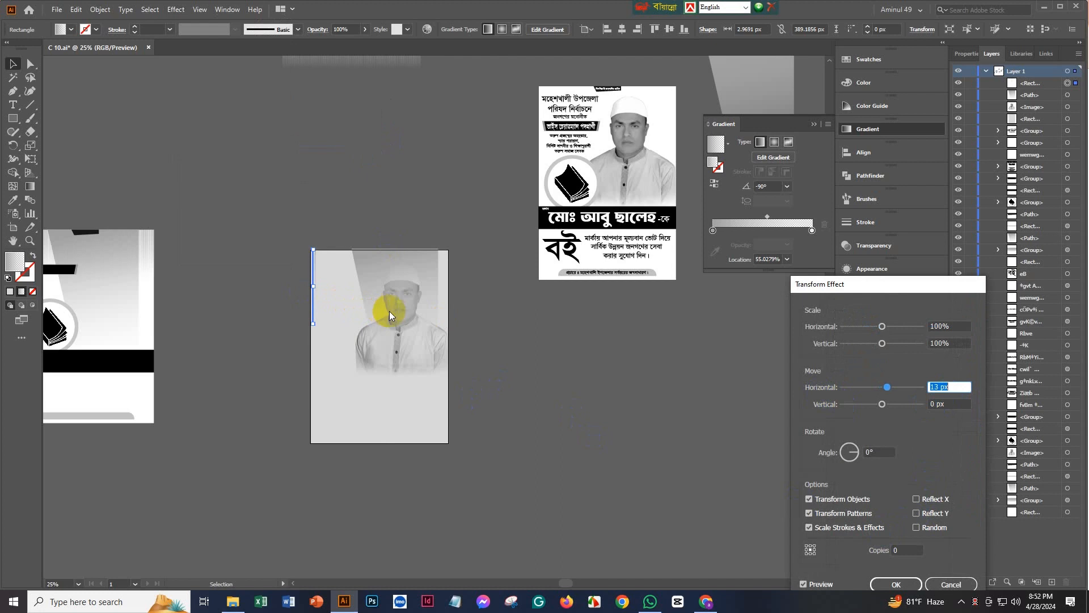
{"action": "double_click", "coordinate": [908, 550]}
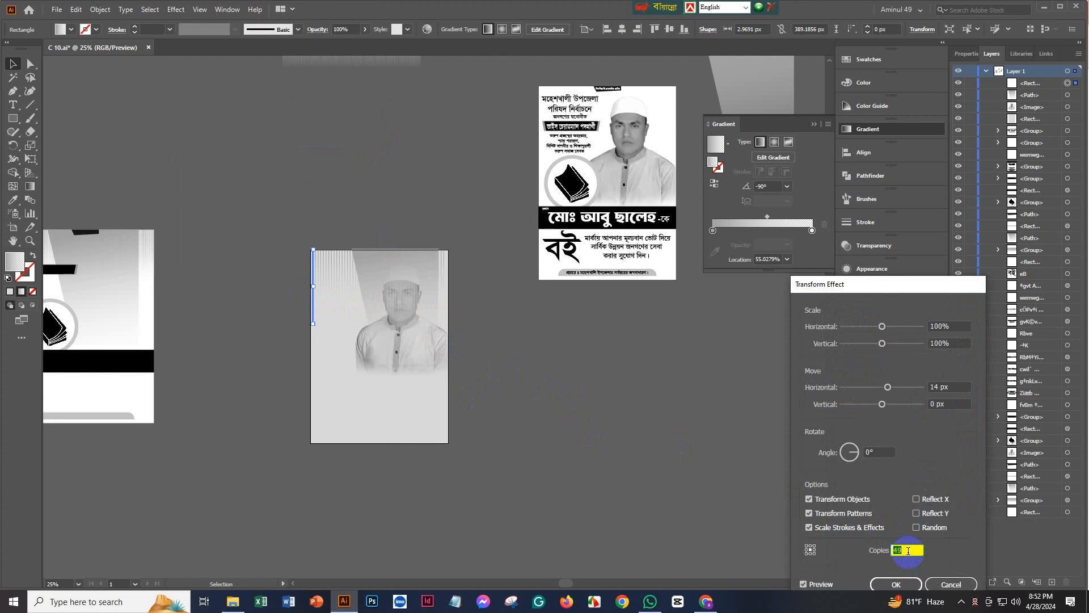
{"action": "left_click", "coordinate": [896, 584]}
- Move the repeated bars off the artboard to the empty space below the original striped pattern
{"action": "scroll", "coordinate": [573, 355], "scroll_direction": "up", "scroll_amount": 2}
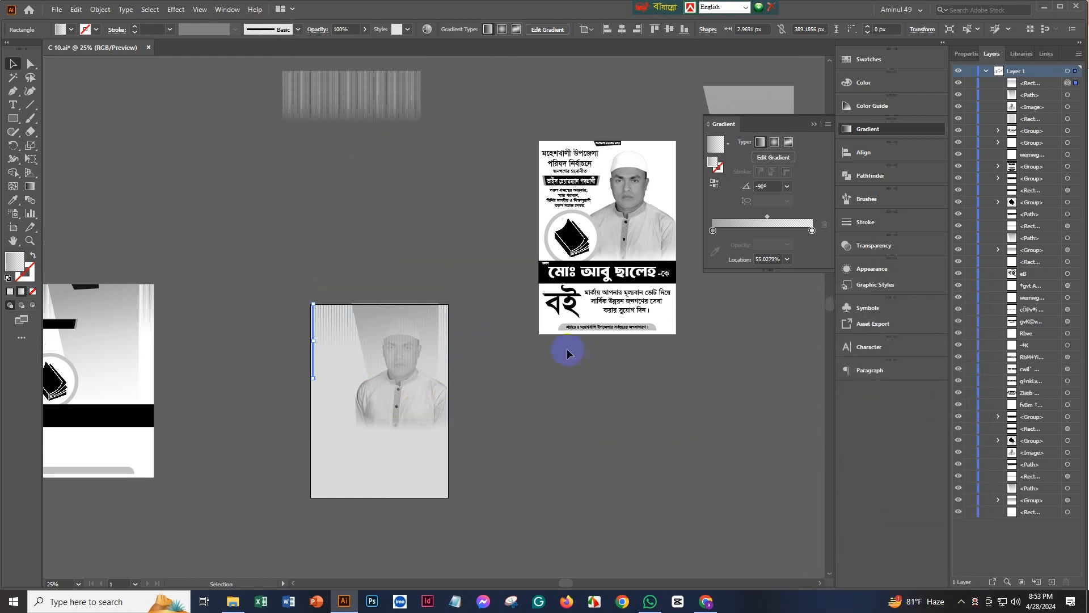
{"action": "mouse_move", "coordinate": [317, 335]}
{"action": "left_mouse_down"}
{"action": "mouse_move", "coordinate": [288, 347]}
{"action": "mouse_move", "coordinate": [332, 191]}
{"action": "left_mouse_up"}
{"action": "key", "text": "ctrl+z"}
{"action": "left_click", "coordinate": [13, 64]}
{"action": "left_click", "coordinate": [216, 166]}
{"action": "scroll", "coordinate": [321, 158], "scroll_direction": "up", "scroll_amount": 2}
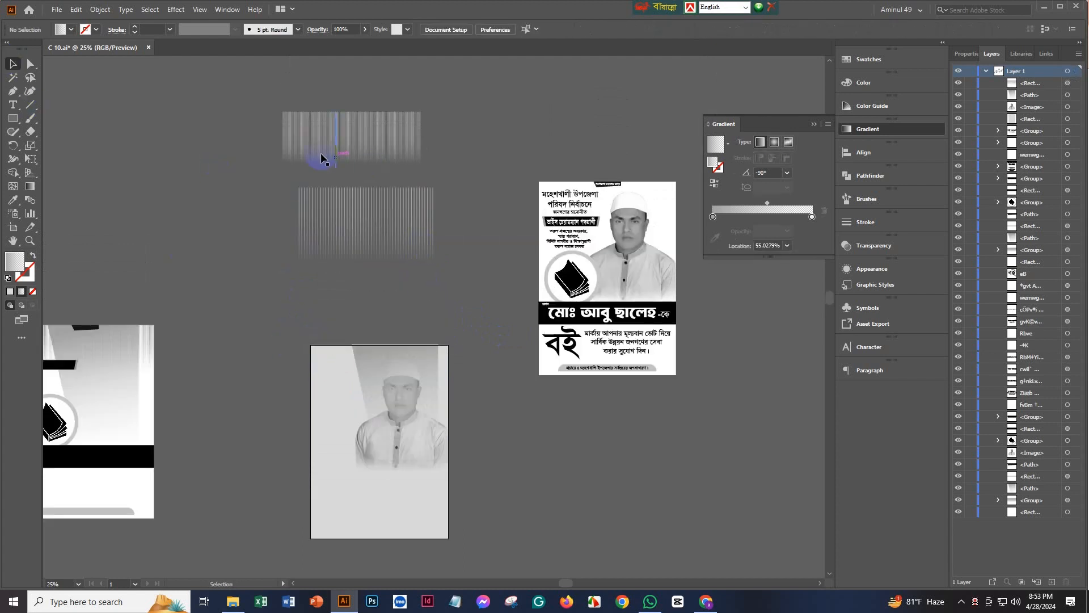
- Check which part of the repeated bars can be selected and compare them with the original striped pattern up close
{"action": "left_click", "coordinate": [470, 296]}
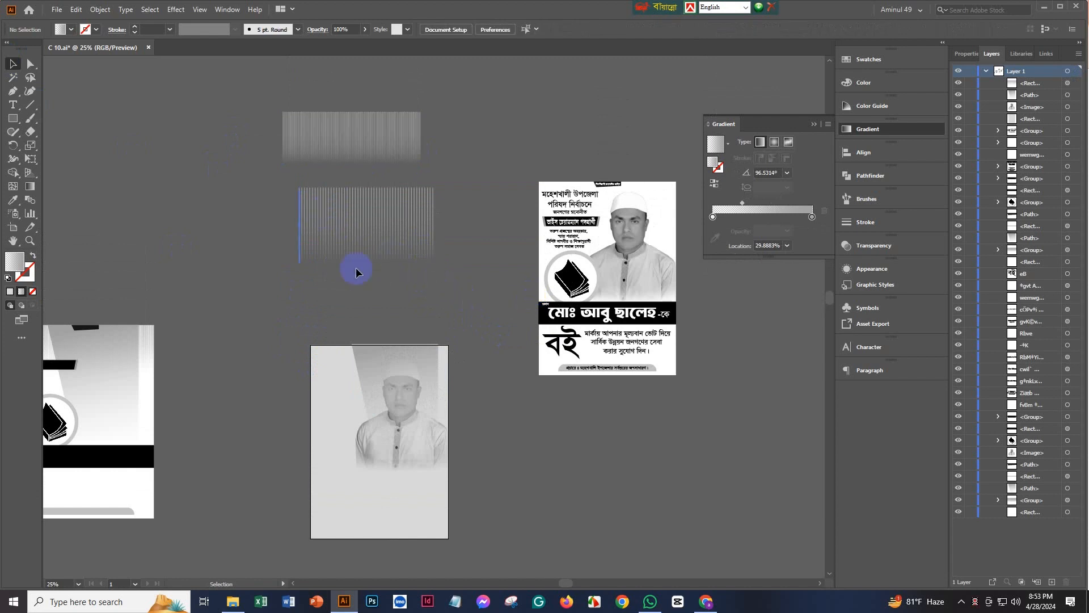
{"action": "left_click_drag", "start_coordinate": [230, 211], "coordinate": [434, 238]}
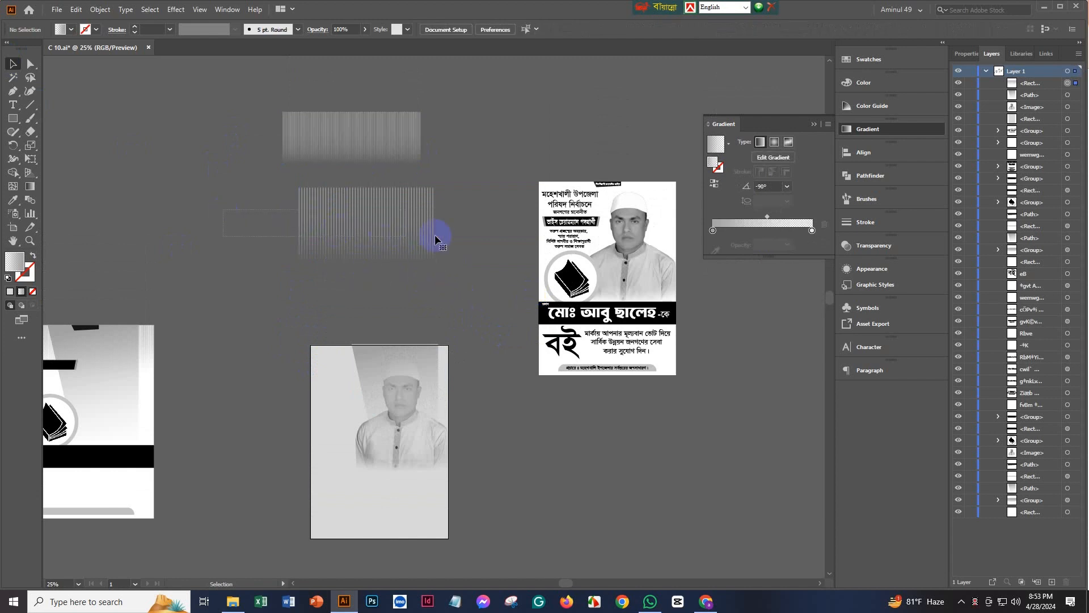
{"action": "left_click", "coordinate": [467, 249]}
{"action": "left_click_drag", "start_coordinate": [254, 216], "coordinate": [439, 258]}
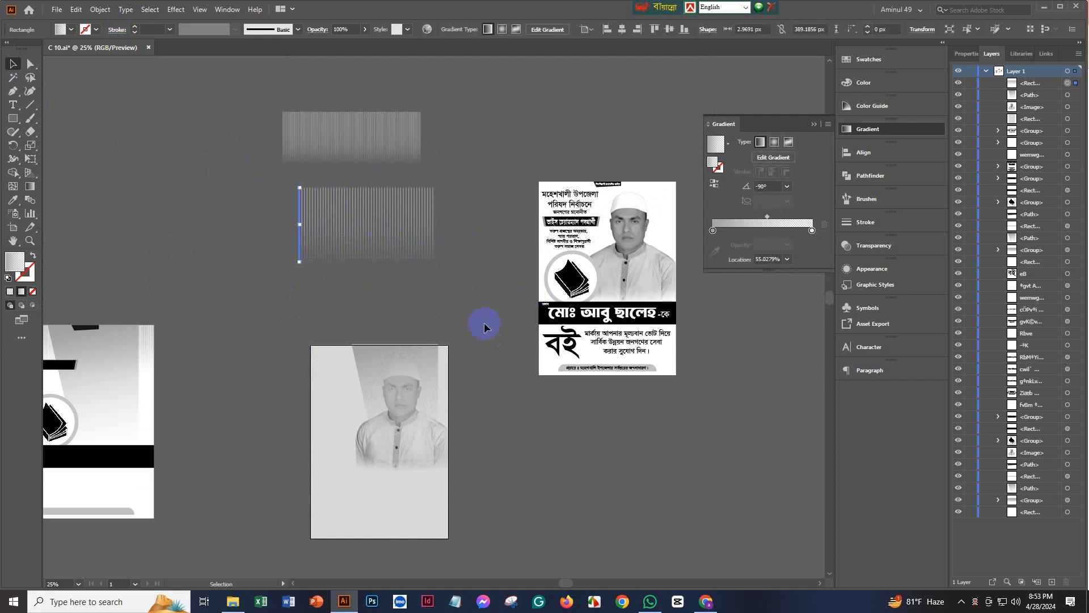
{"action": "scroll", "coordinate": [296, 147], "scroll_direction": "up", "scroll_amount": 5}
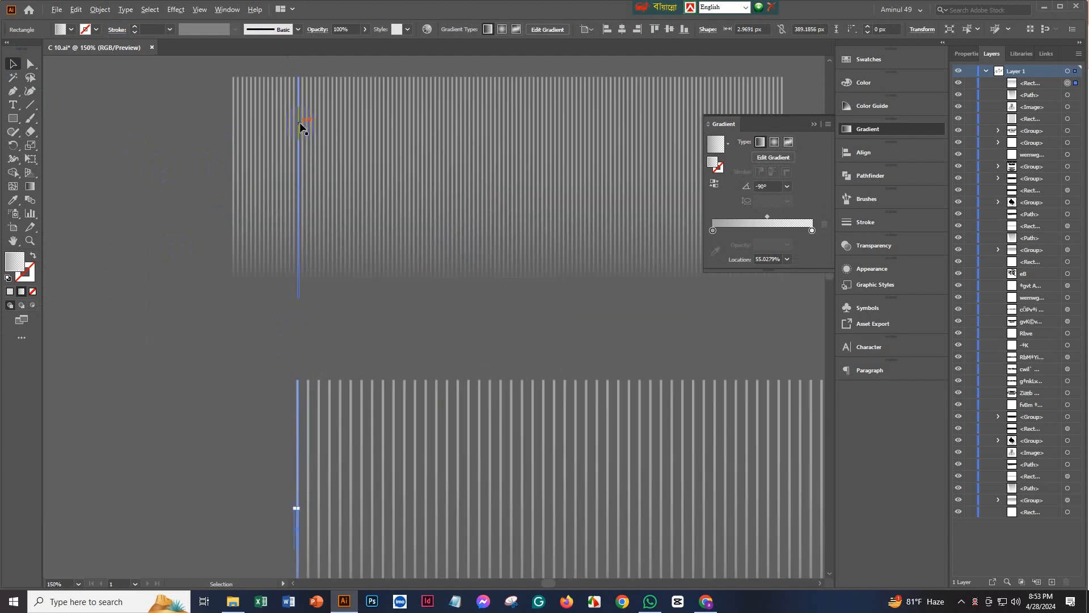
{"action": "scroll", "coordinate": [431, 189], "scroll_direction": "down", "scroll_amount": 6}
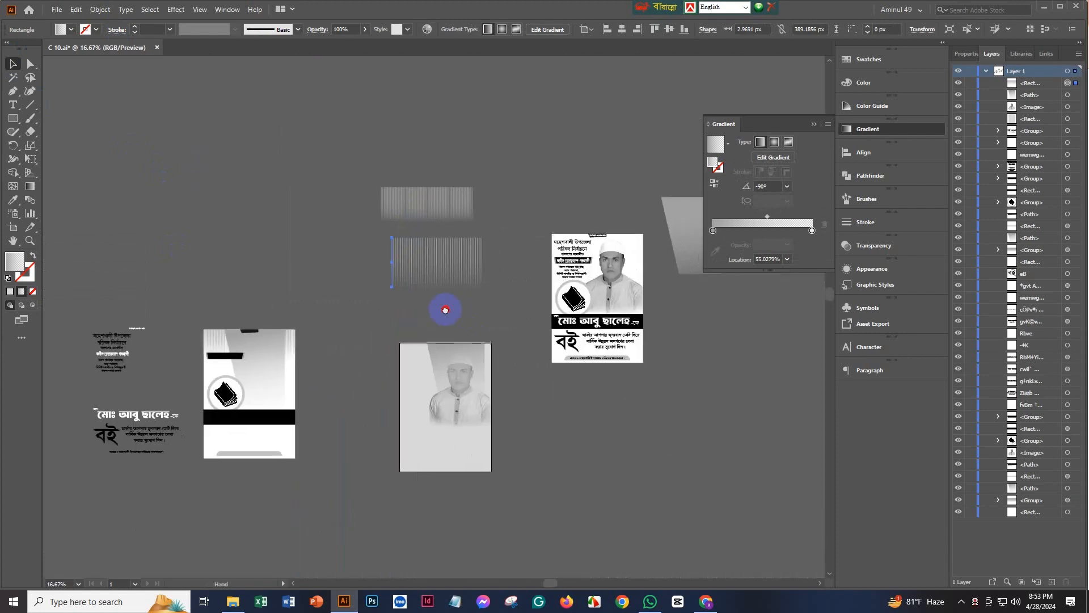
{"action": "scroll", "coordinate": [443, 306], "scroll_direction": "up", "scroll_amount": 2}
{"action": "scroll", "coordinate": [448, 301], "scroll_direction": "down", "scroll_amount": 2}
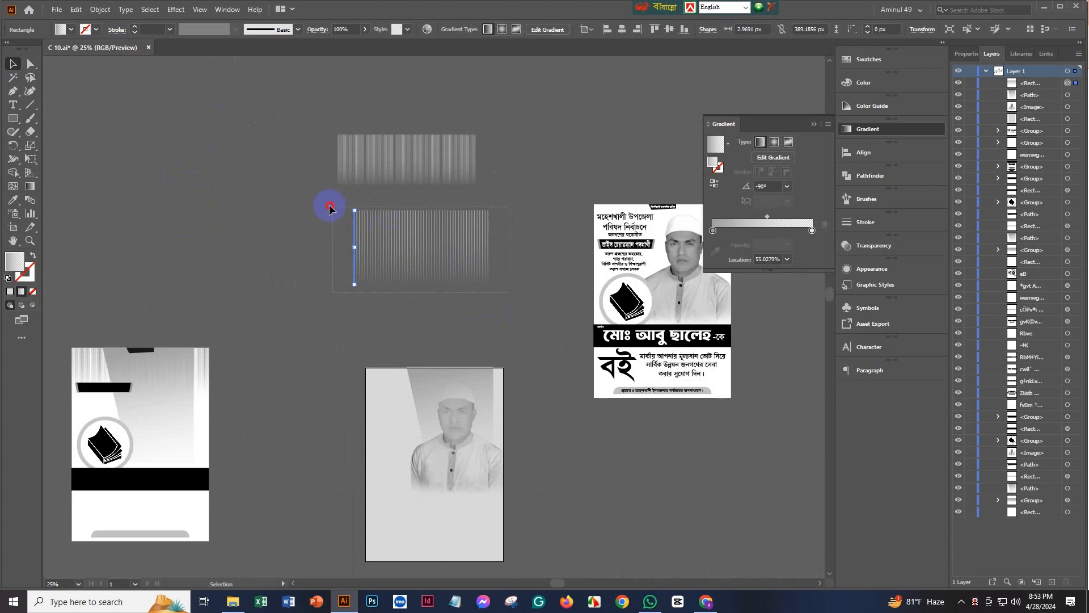
- Expand the appearance of the repeated bars and shorten the resulting group to about 298 px high
{"action": "left_click", "coordinate": [101, 9]}
{"action": "left_click", "coordinate": [150, 155]}
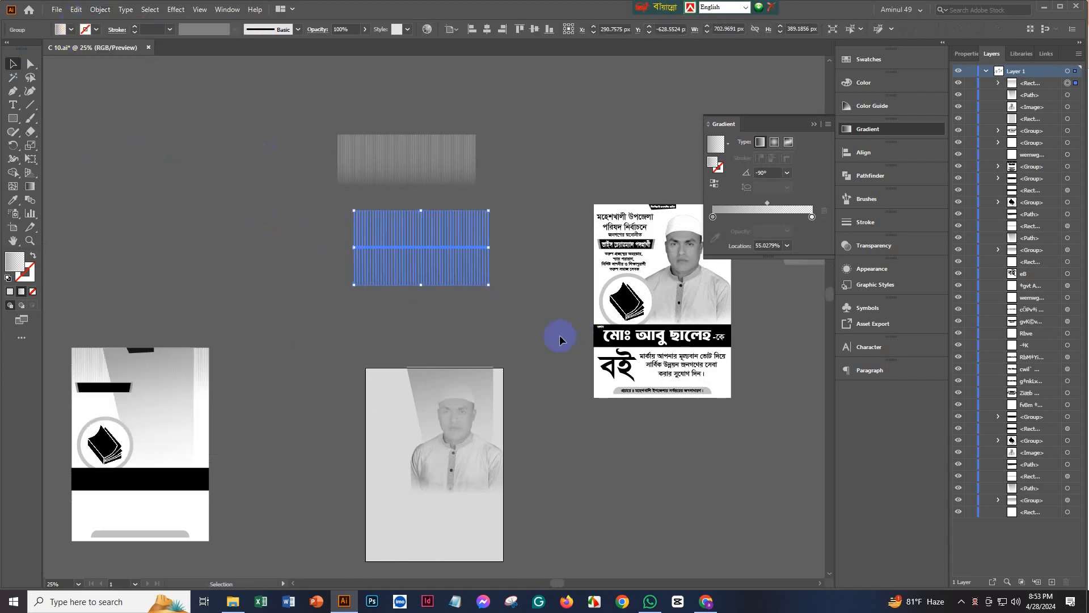
{"action": "left_click_drag", "start_coordinate": [425, 287], "coordinate": [425, 267]}
{"action": "left_click", "coordinate": [477, 325]}
{"action": "scroll", "coordinate": [489, 282], "scroll_direction": "up", "scroll_amount": 1}
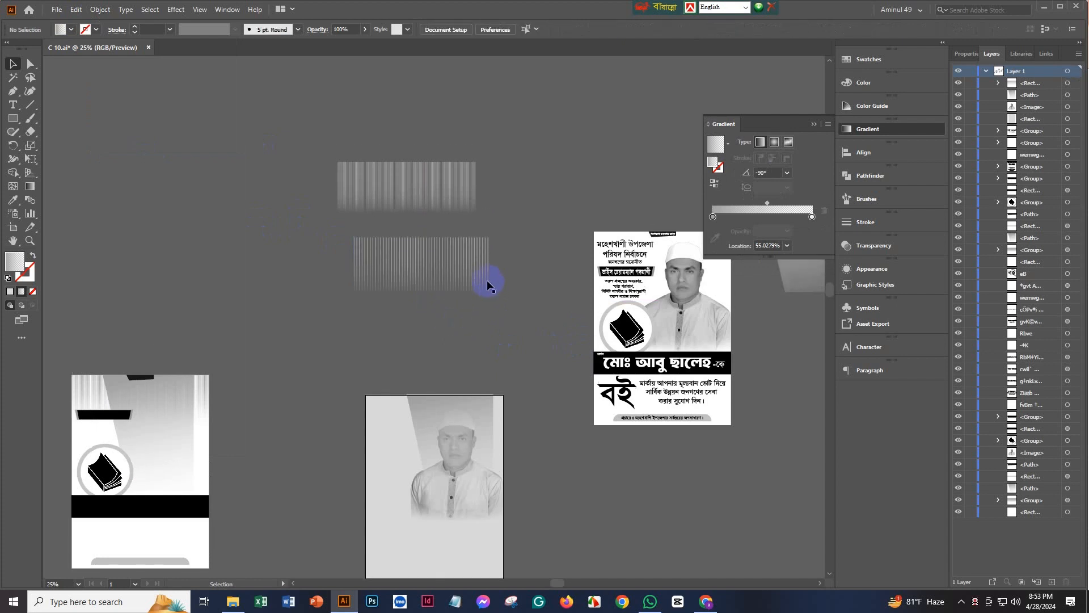
- Place the striped group over the upper part of the artboard, aligned to its top edge and centred horizontally
{"action": "scroll", "coordinate": [435, 323], "scroll_direction": "down", "scroll_amount": 1}
{"action": "left_click_drag", "start_coordinate": [438, 229], "coordinate": [446, 340]}
{"action": "key", "text": "ctrl+1"}
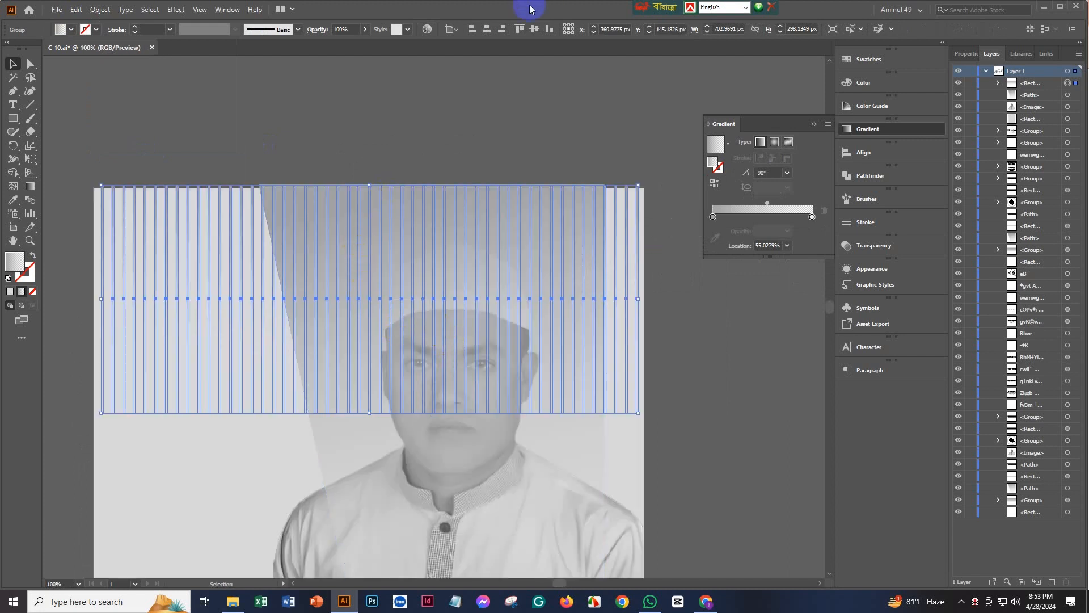
{"action": "left_click", "coordinate": [521, 28]}
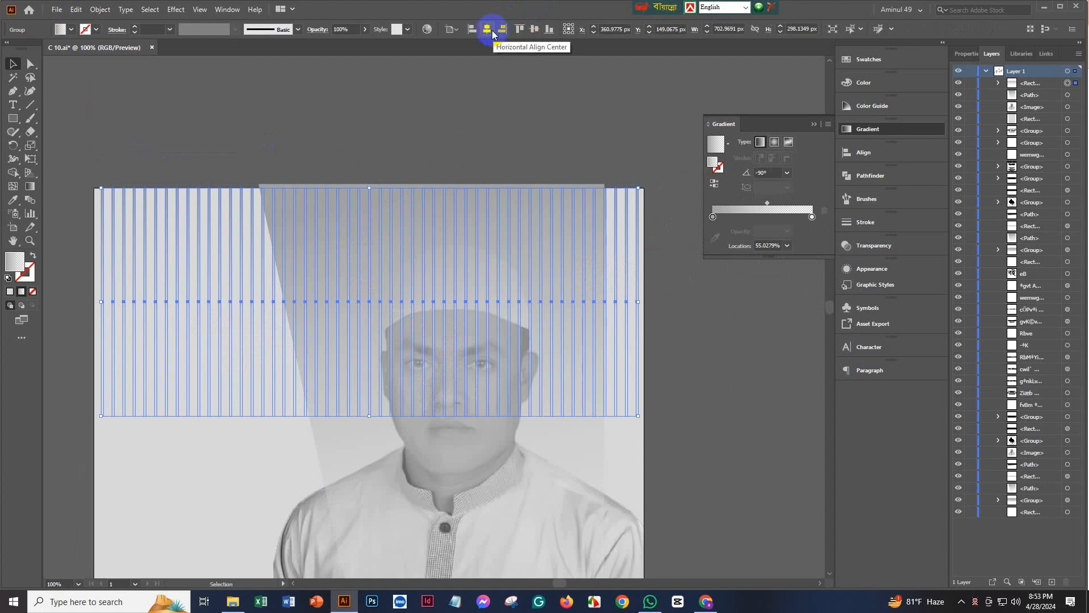
{"action": "left_click", "coordinate": [460, 113]}
- Reorder the striped group in the layer stack so it sits directly above the grey background rectangle, behind the portrait and slanted shape
{"action": "scroll", "coordinate": [497, 187], "scroll_direction": "down", "scroll_amount": 2}
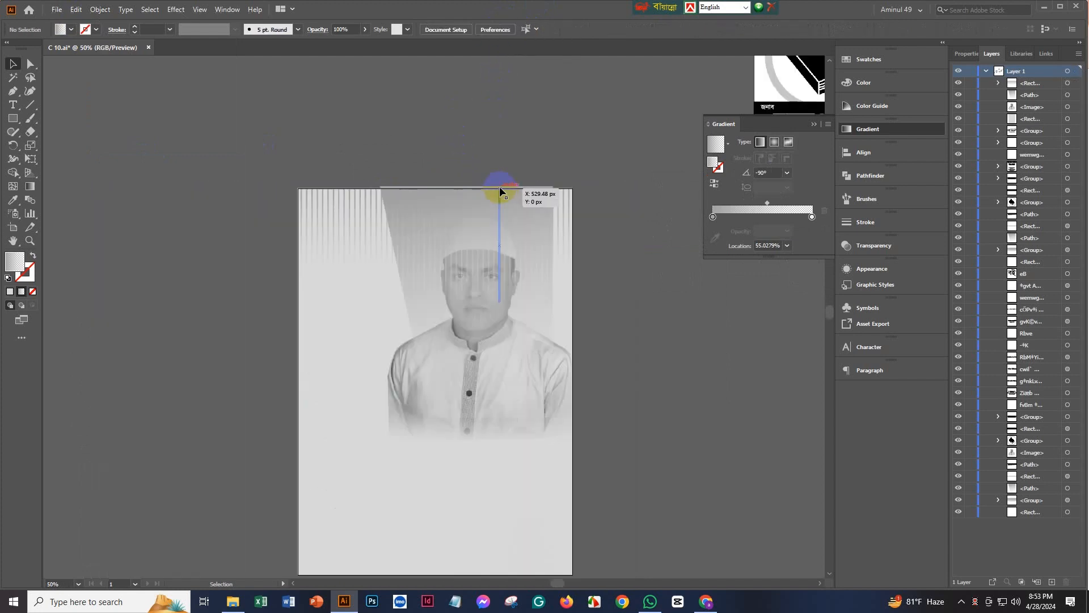
{"action": "left_click", "coordinate": [568, 225]}
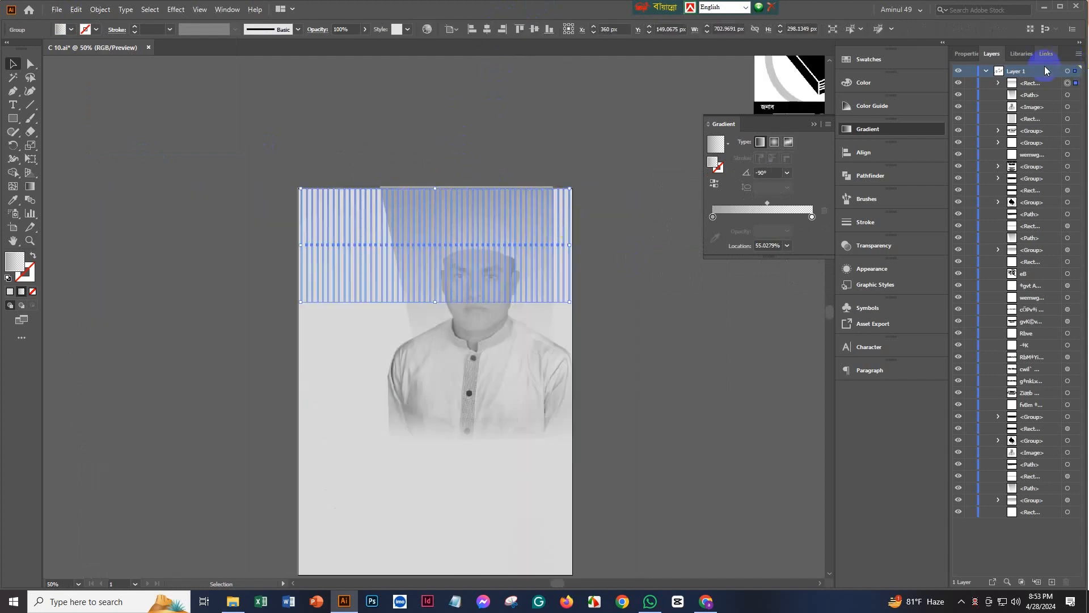
{"action": "left_click_drag", "start_coordinate": [1025, 83], "coordinate": [1038, 123]}
{"action": "left_click", "coordinate": [685, 367]}
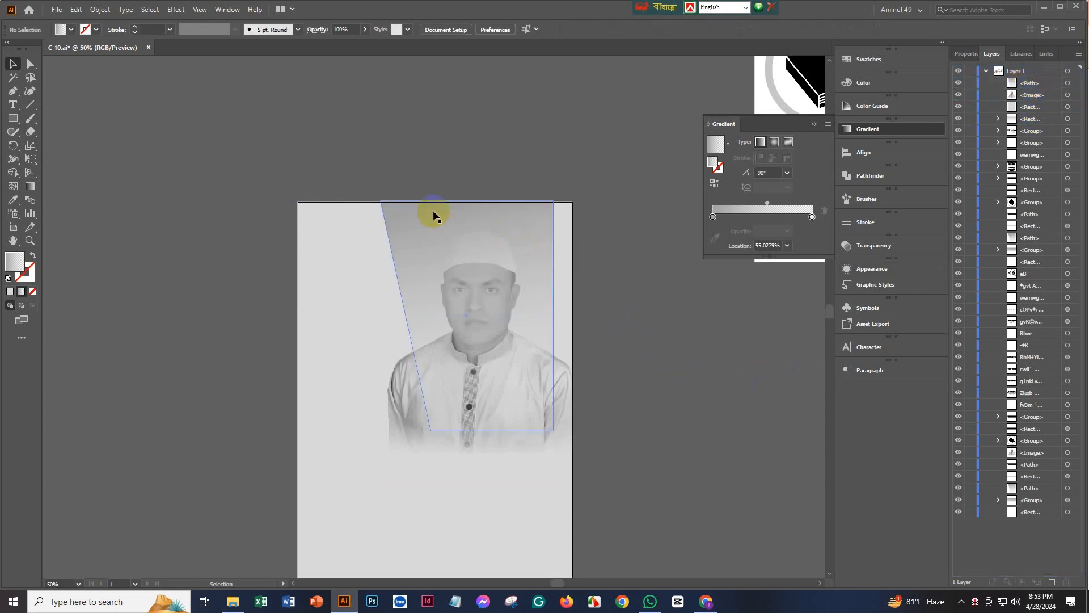
{"action": "scroll", "coordinate": [430, 219], "scroll_direction": "up", "scroll_amount": 3}
{"action": "scroll", "coordinate": [428, 220], "scroll_direction": "down", "scroll_amount": 3}
{"action": "left_click_drag", "start_coordinate": [1025, 121], "coordinate": [1026, 106]}
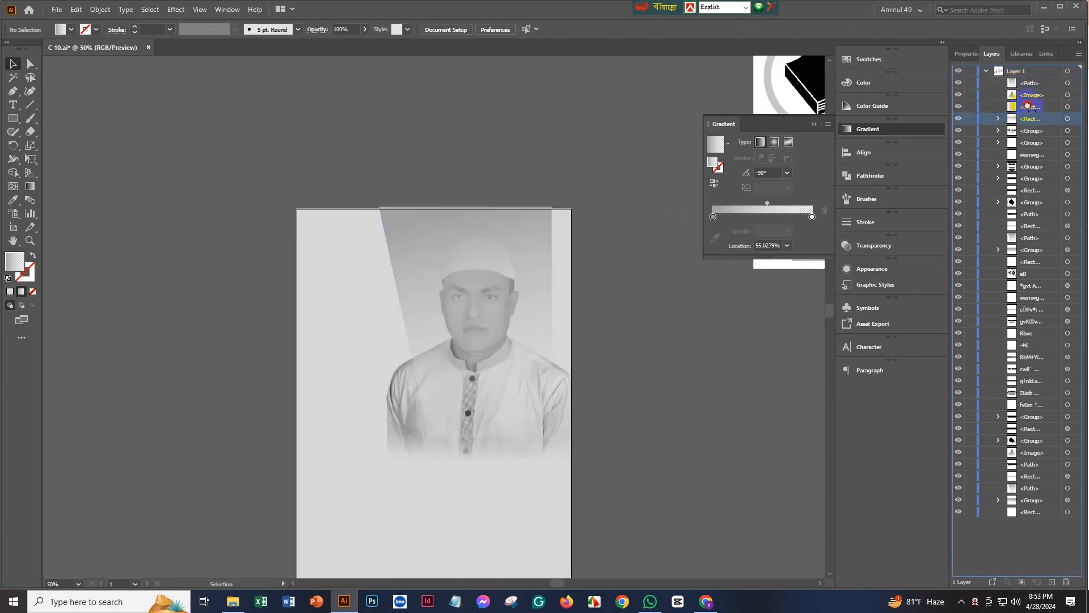
- Shift the slanted gradient shape slightly down so its upper edge meets the artboard's top edge
{"action": "scroll", "coordinate": [497, 257], "scroll_direction": "up", "scroll_amount": 2}
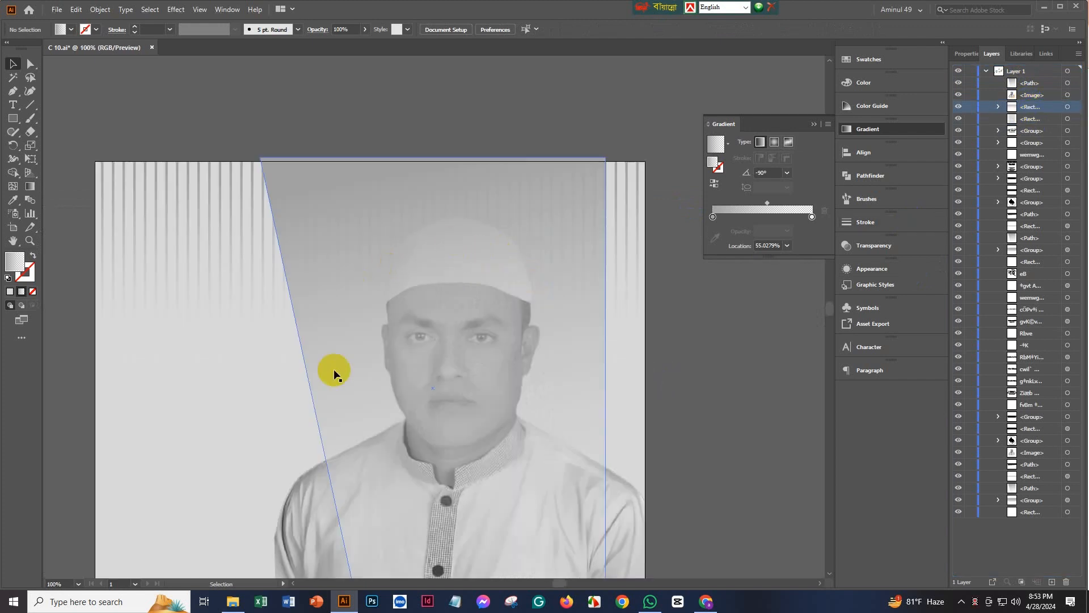
{"action": "left_click_drag", "start_coordinate": [336, 392], "coordinate": [337, 396]}
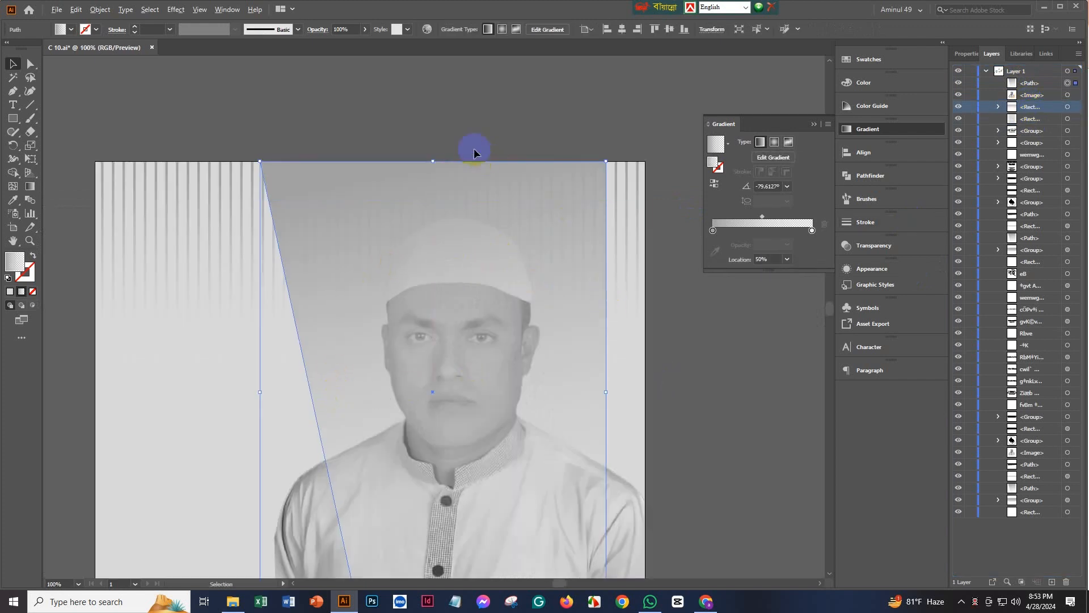
{"action": "scroll", "coordinate": [475, 151], "scroll_direction": "down", "scroll_amount": 5}
- Bring the portrait image to the front, above the slanted gradient shape, and deselect it
{"action": "left_click", "coordinate": [437, 243]}
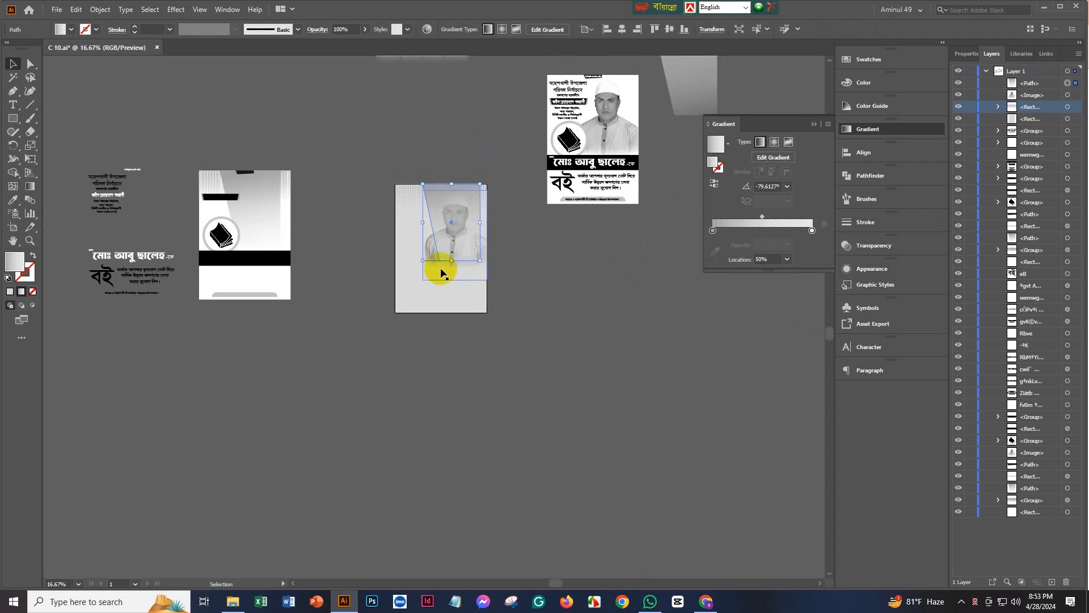
{"action": "right_click", "coordinate": [441, 269]}
{"action": "mouse_move", "coordinate": [483, 363]}
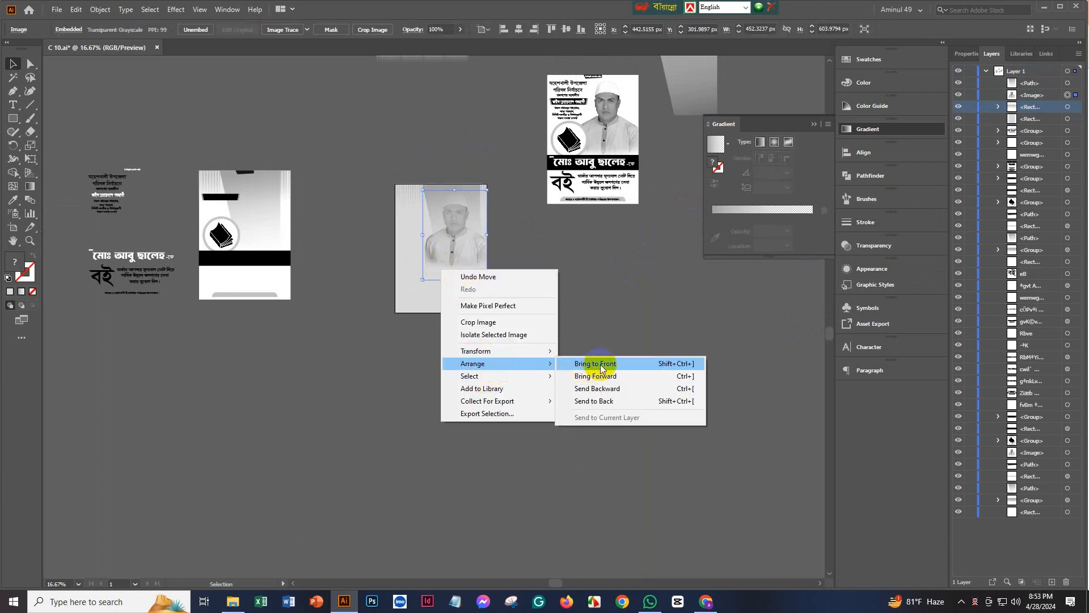
{"action": "left_click", "coordinate": [591, 356]}
{"action": "left_click", "coordinate": [587, 325]}
{"action": "scroll", "coordinate": [587, 325], "scroll_direction": "up", "scroll_amount": 1}
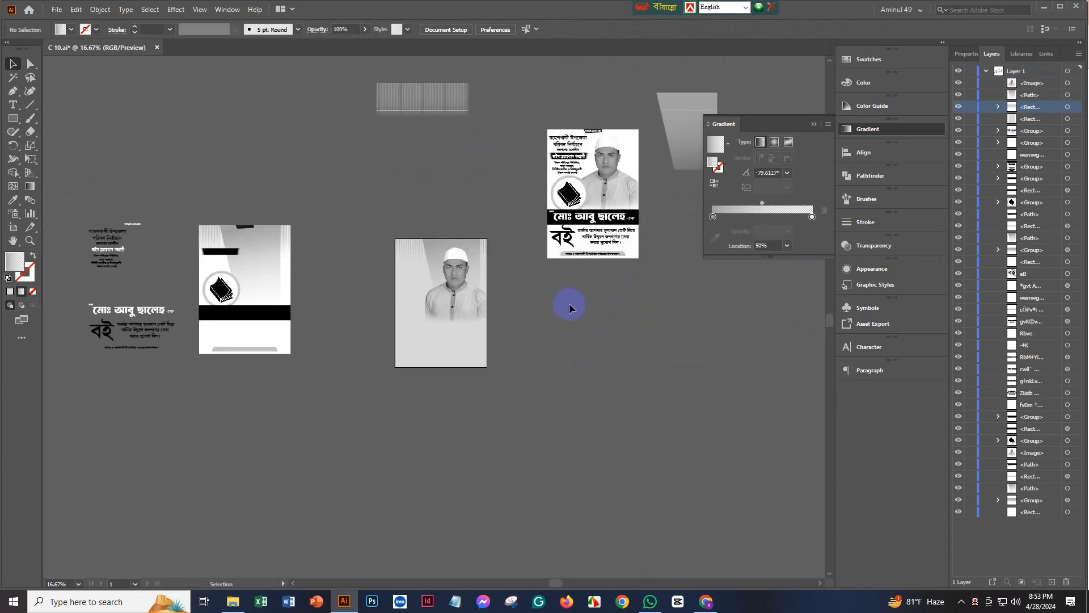
- Move the circular book emblem out of the reference poster to the empty canvas just above the artboard and deselect it
{"action": "scroll", "coordinate": [553, 323], "scroll_direction": "down", "scroll_amount": 1}
{"action": "left_click_drag", "start_coordinate": [570, 338], "coordinate": [558, 327]}
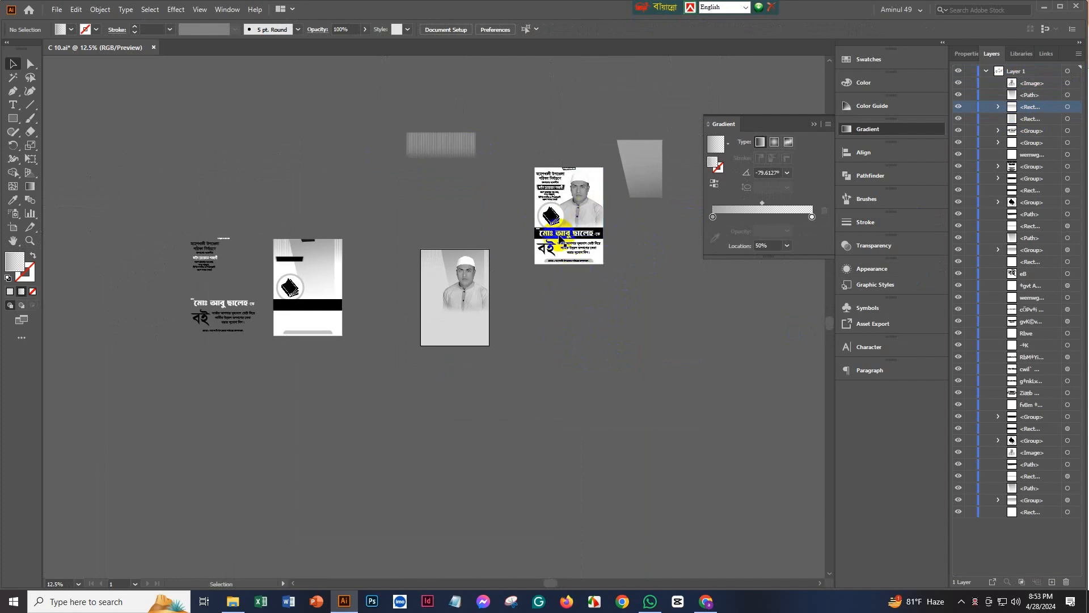
{"action": "left_click_drag", "start_coordinate": [564, 363], "coordinate": [482, 403]}
{"action": "scroll", "coordinate": [514, 239], "scroll_direction": "up", "scroll_amount": 2}
{"action": "left_click", "coordinate": [530, 269]}
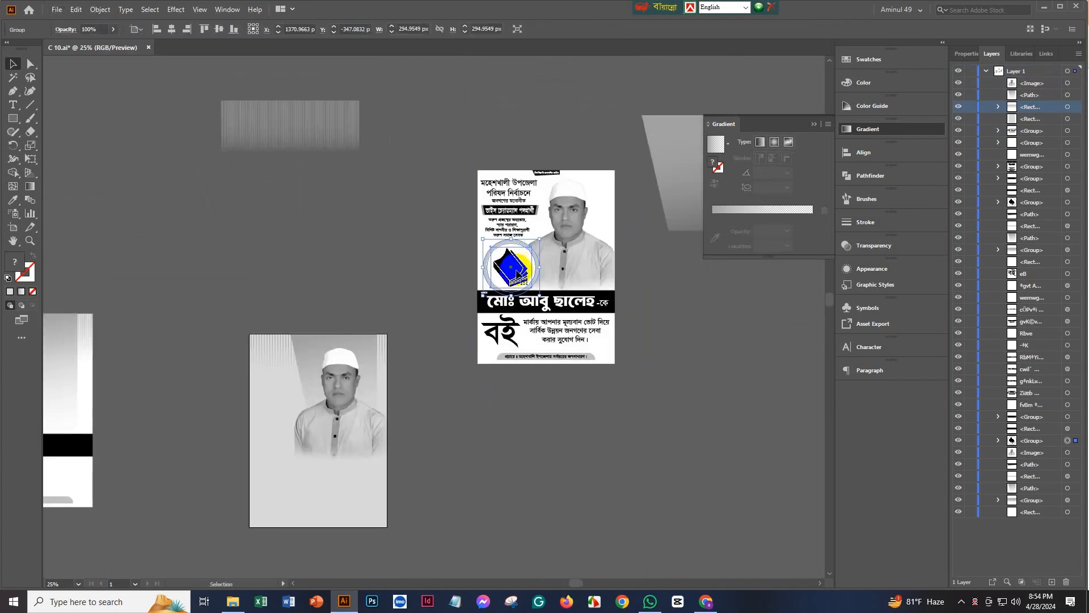
{"action": "left_click_drag", "start_coordinate": [529, 269], "coordinate": [349, 273]}
{"action": "left_click_drag", "start_coordinate": [445, 362], "coordinate": [512, 306]}
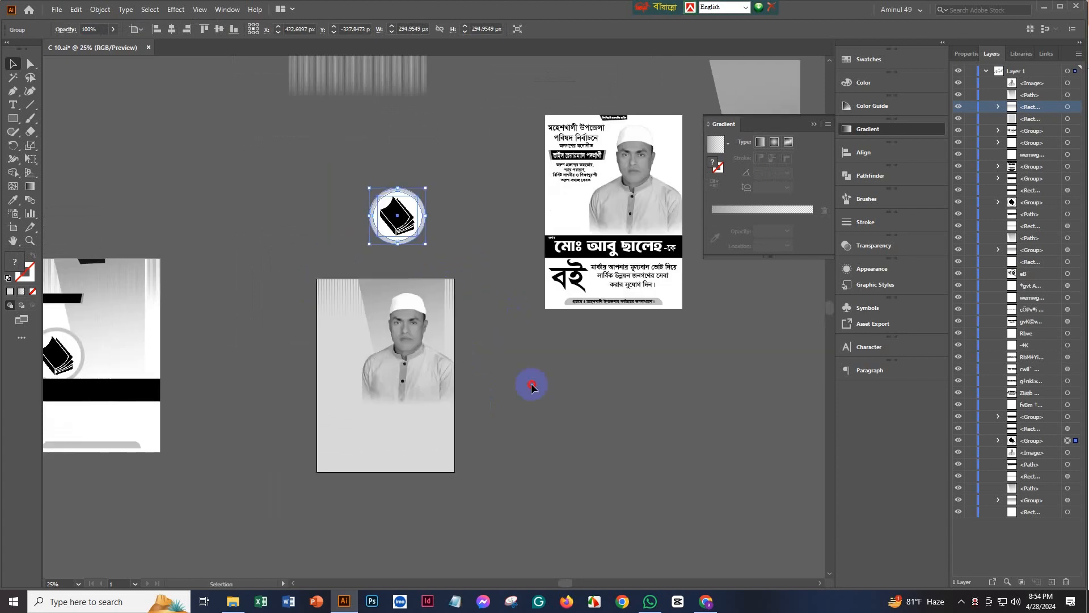
{"action": "left_click", "coordinate": [532, 383]}
{"action": "scroll", "coordinate": [519, 345], "scroll_direction": "up", "scroll_amount": 1}
{"action": "left_click_drag", "start_coordinate": [429, 264], "coordinate": [401, 230]}
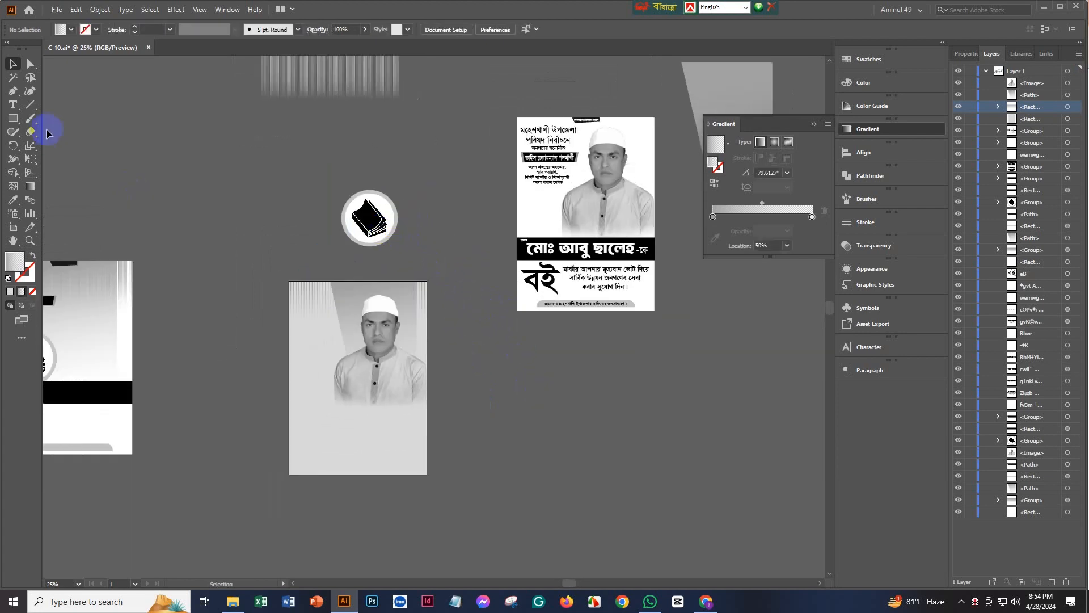
- Draw a circle about 319 px in diameter with the Ellipse tool and place it beside the book emblem
{"action": "left_click_drag", "start_coordinate": [12, 118], "coordinate": [67, 146]}
{"action": "mouse_move", "coordinate": [431, 184]}
{"action": "left_mouse_down"}
{"action": "mouse_move", "coordinate": [482, 188]}
{"action": "mouse_move", "coordinate": [511, 213]}
{"action": "mouse_move", "coordinate": [494, 197]}
{"action": "left_mouse_up"}
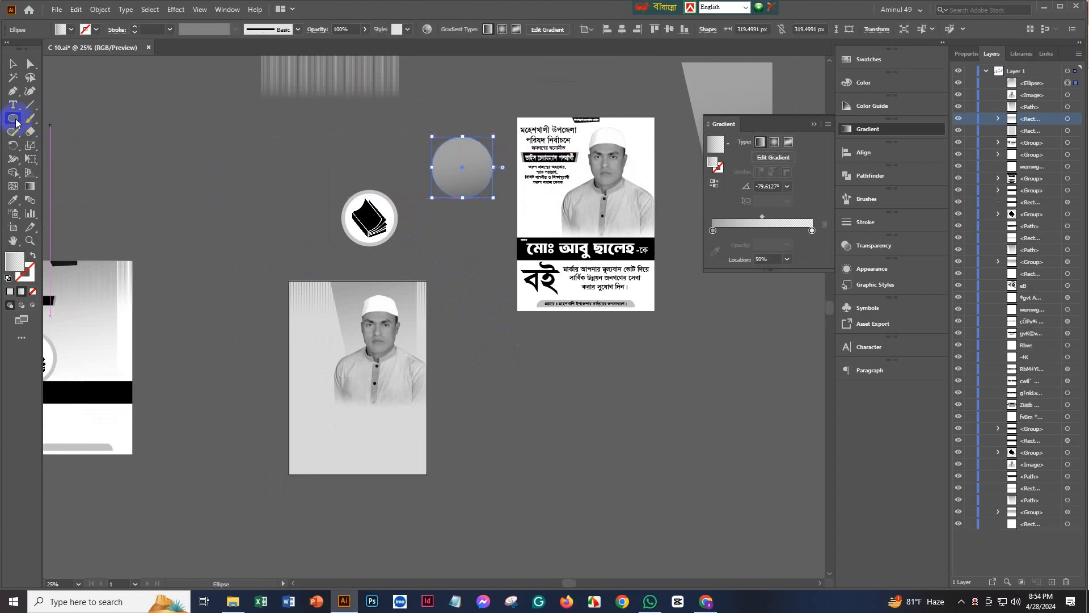
{"action": "left_click_drag", "start_coordinate": [17, 122], "coordinate": [17, 122]}
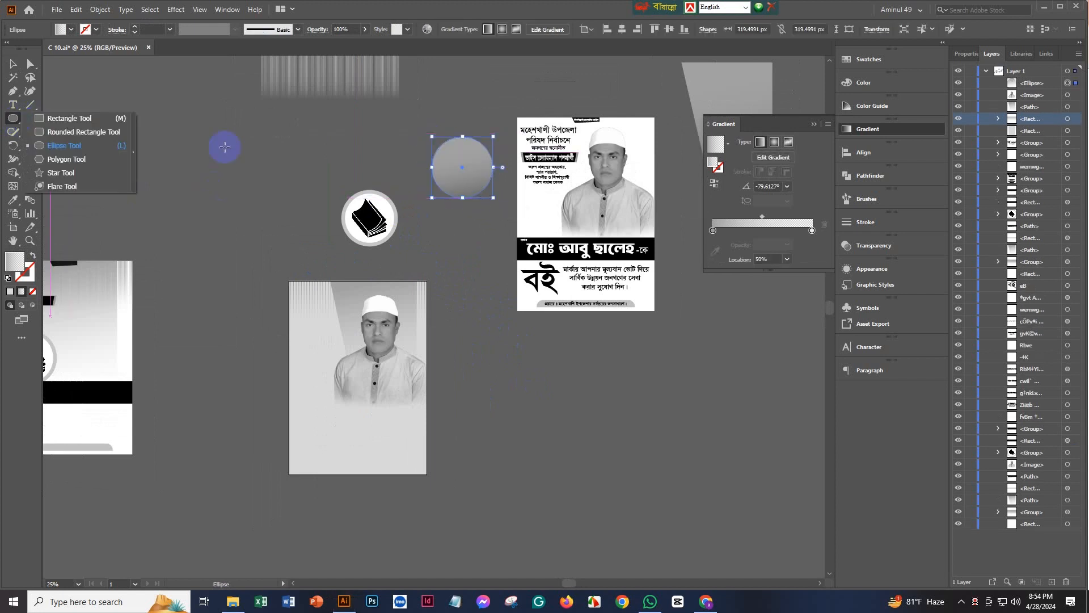
{"action": "left_click", "coordinate": [12, 64]}
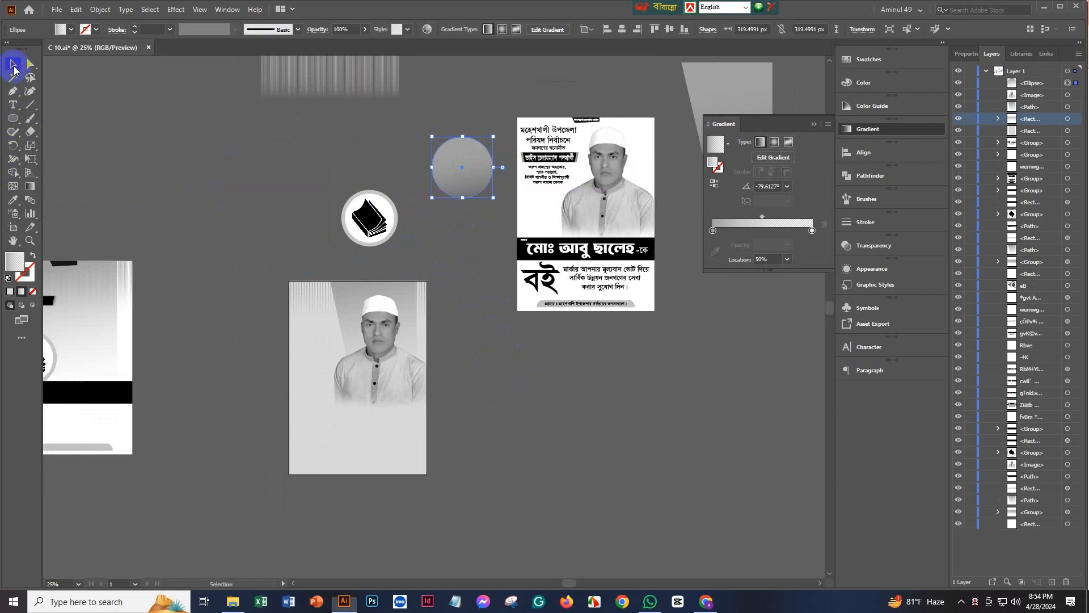
{"action": "left_click_drag", "start_coordinate": [451, 166], "coordinate": [238, 192]}
{"action": "left_click_drag", "start_coordinate": [299, 233], "coordinate": [316, 213]}
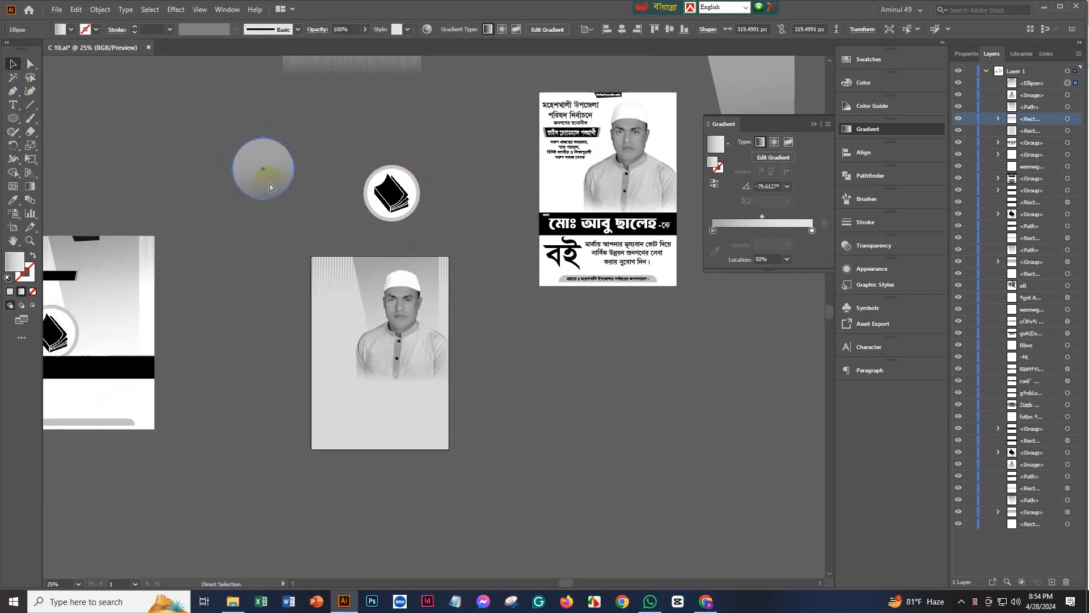
- Paste a copy of the circle in front and scale it down from its centre to about 290 px in diameter
{"action": "key", "text": "ctrl+f"}
{"action": "left_click_drag", "start_coordinate": [294, 197], "coordinate": [297, 212]}
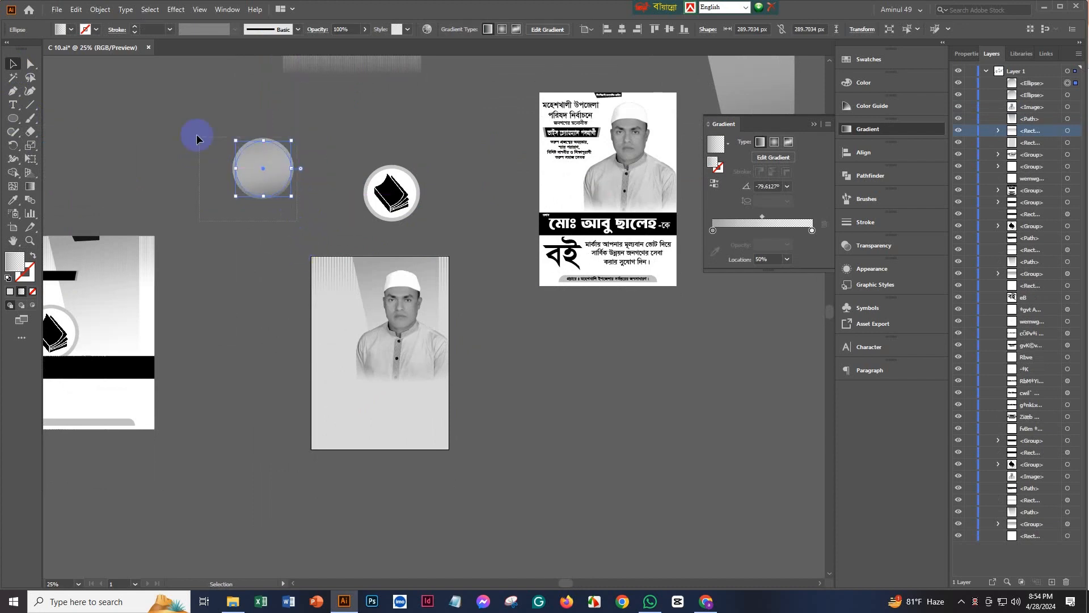
{"action": "left_click", "coordinate": [226, 293]}
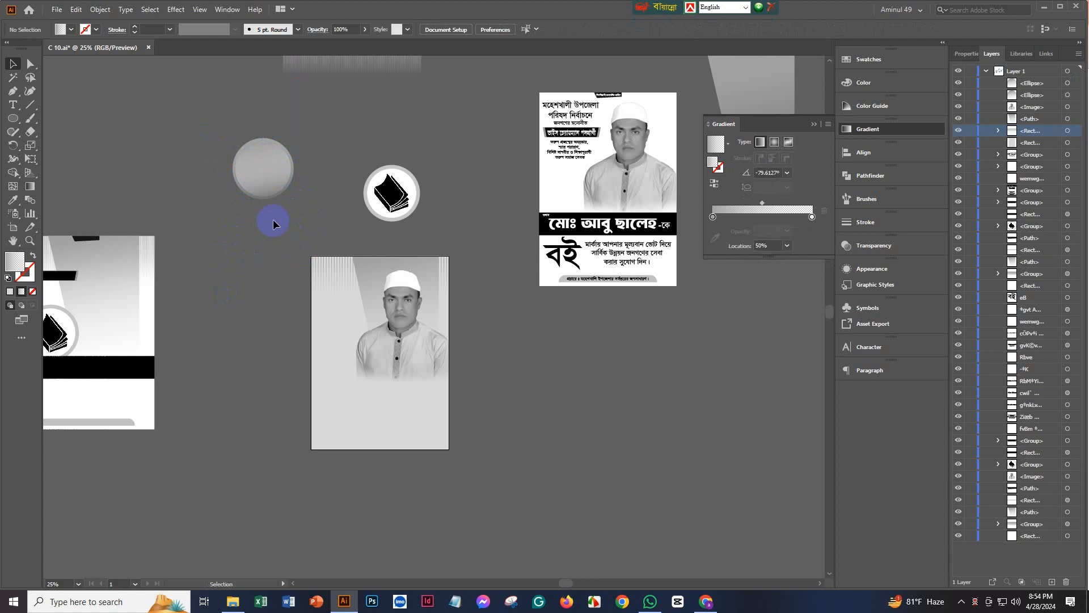
- Fill the inner circle with white sampled from the neighbouring poster using the Eyedropper
{"action": "left_click", "coordinate": [279, 180]}
{"action": "left_click", "coordinate": [11, 201]}
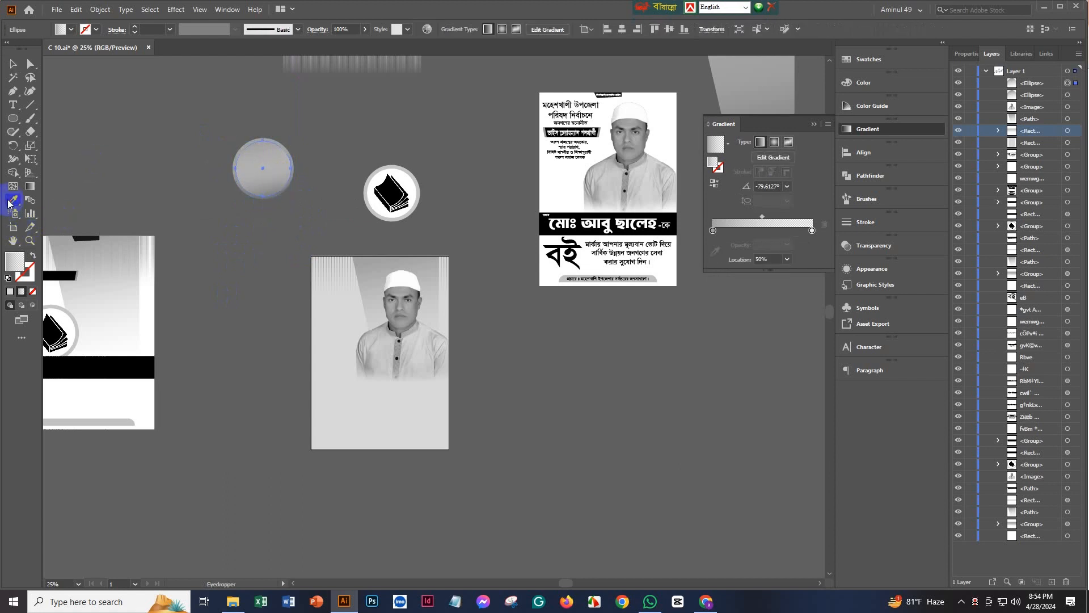
{"action": "left_click", "coordinate": [127, 333]}
{"action": "key", "text": "v"}
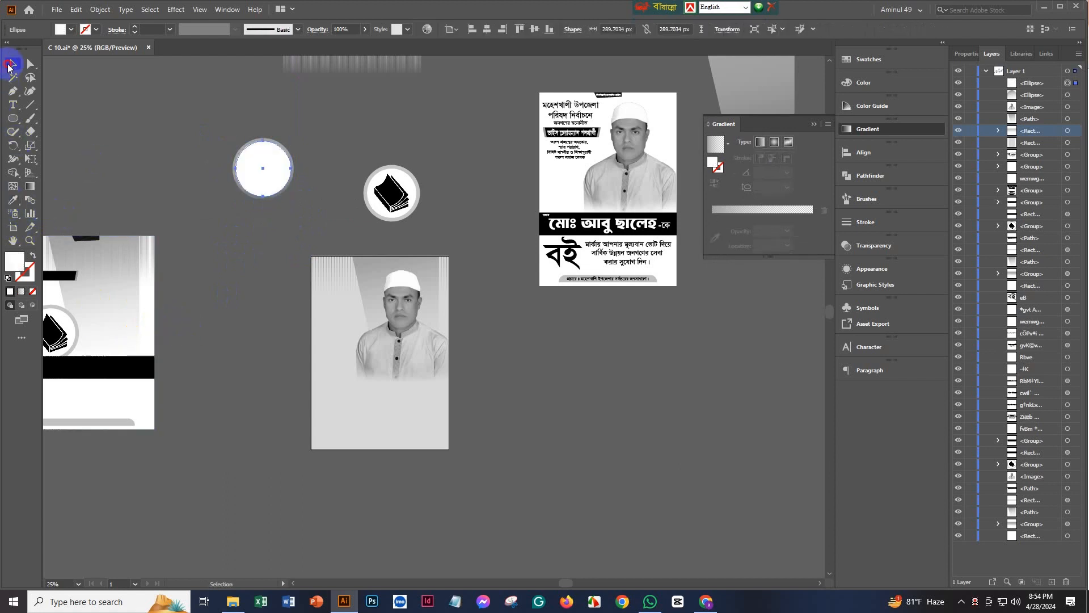
{"action": "left_click", "coordinate": [195, 257]}
- Ungroup the original emblem and place its book icon inside the new white circle, in front of all other objects
{"action": "scroll", "coordinate": [248, 252], "scroll_direction": "up", "scroll_amount": 1}
{"action": "left_click_drag", "start_coordinate": [417, 242], "coordinate": [261, 202]}
{"action": "right_click", "coordinate": [362, 157]}
{"action": "left_click", "coordinate": [421, 246]}
{"action": "left_click", "coordinate": [271, 206]}
{"action": "right_click", "coordinate": [271, 206]}
{"action": "mouse_move", "coordinate": [333, 294]}
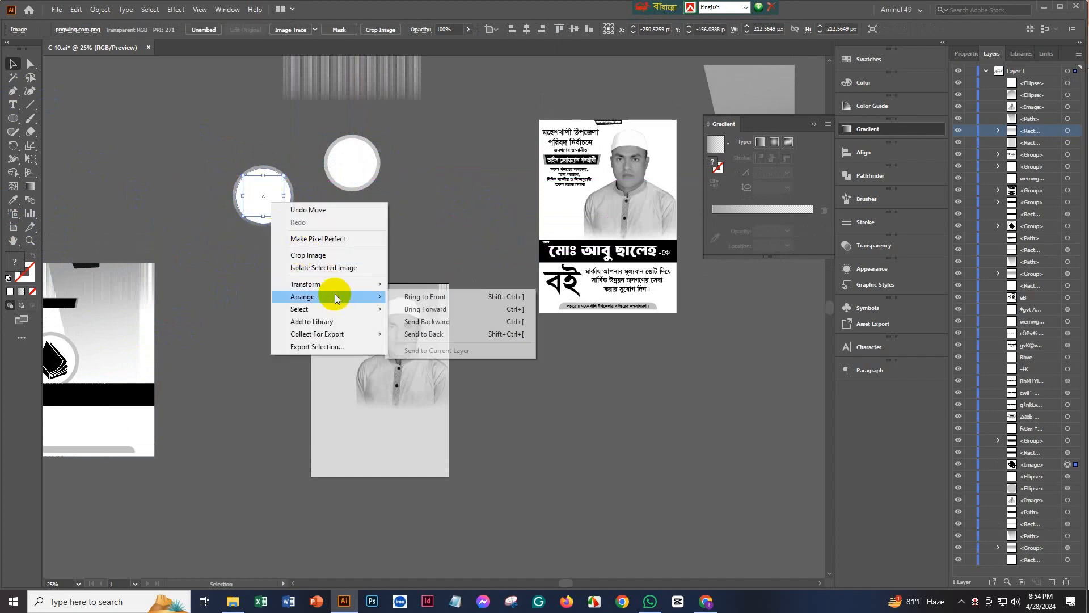
{"action": "left_click", "coordinate": [417, 295]}
{"action": "left_click", "coordinate": [382, 206]}
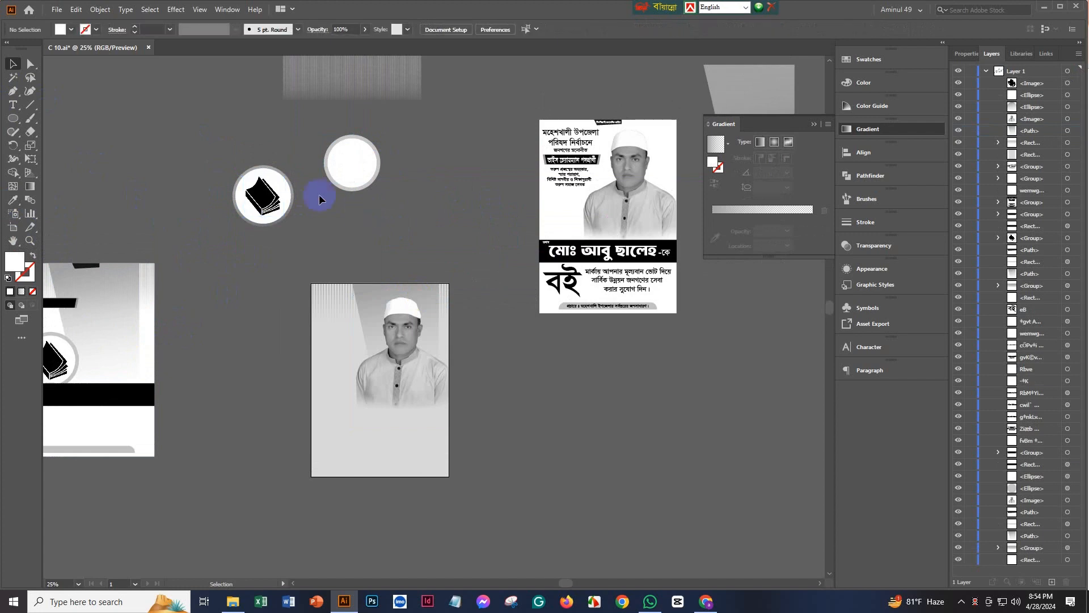
- Enlarge the book icon slightly from its centre so it fills more of the white circle
{"action": "scroll", "coordinate": [273, 193], "scroll_direction": "up", "scroll_amount": 3}
{"action": "scroll", "coordinate": [379, 262], "scroll_direction": "up", "scroll_amount": 2}
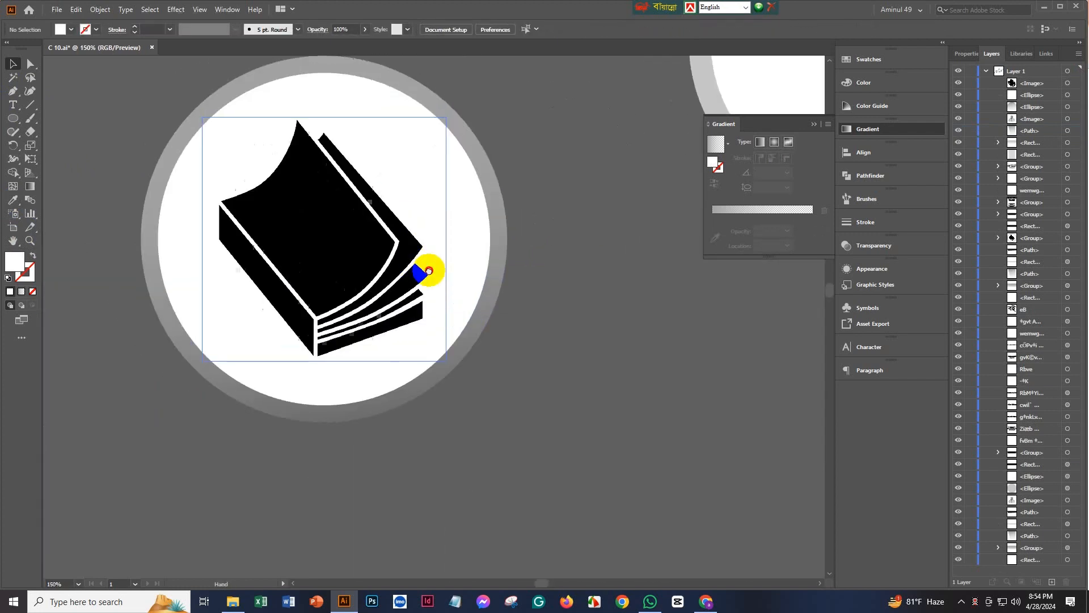
{"action": "left_click", "coordinate": [397, 295]}
{"action": "left_click_drag", "start_coordinate": [449, 364], "coordinate": [457, 373]}
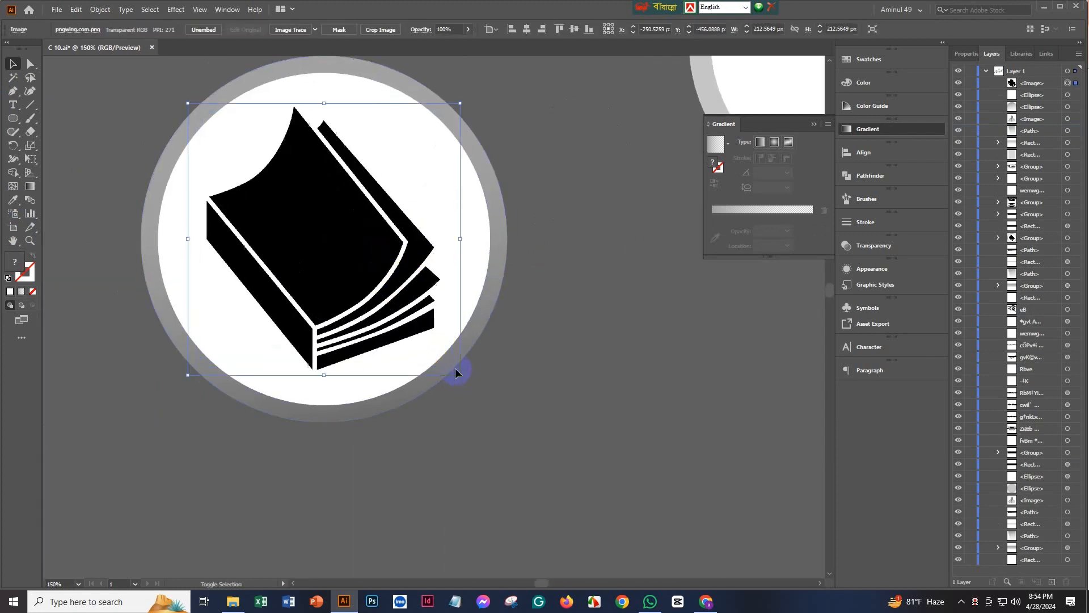
{"action": "left_click", "coordinate": [506, 435]}
- Group the book icon with its two circles and place the emblem at the artboard's left side, beside the portrait's lower part
{"action": "scroll", "coordinate": [511, 405], "scroll_direction": "down", "scroll_amount": 3}
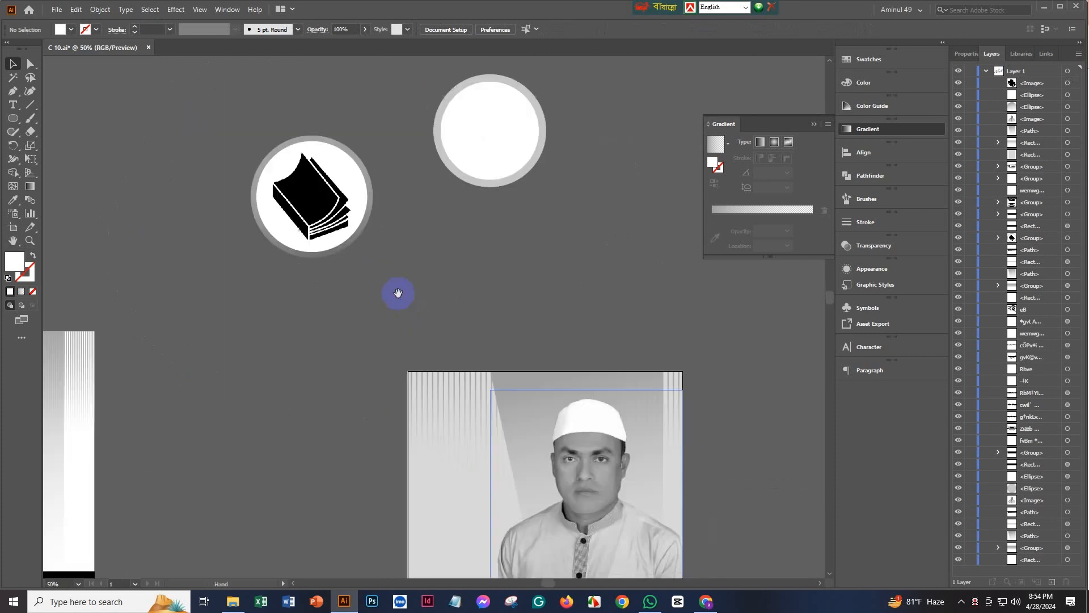
{"action": "left_click_drag", "start_coordinate": [405, 282], "coordinate": [290, 205]}
{"action": "key", "text": "ctrl+g"}
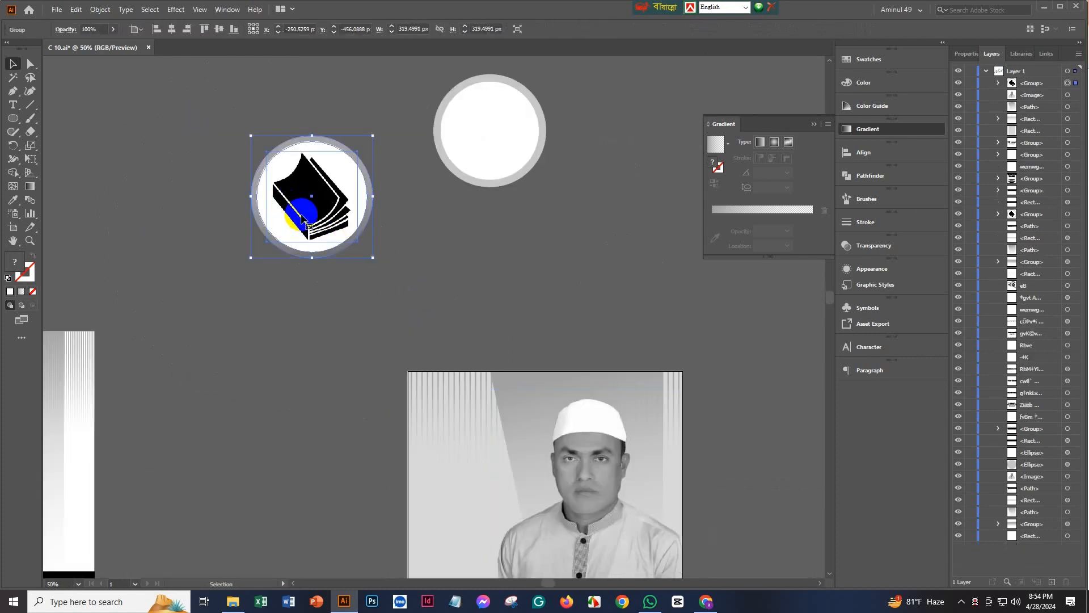
{"action": "scroll", "coordinate": [292, 187], "scroll_direction": "down", "scroll_amount": 2}
{"action": "scroll", "coordinate": [303, 147], "scroll_direction": "down", "scroll_amount": 1}
{"action": "left_click_drag", "start_coordinate": [302, 147], "coordinate": [370, 344]}
{"action": "left_click", "coordinate": [253, 403]}
{"action": "left_click_drag", "start_coordinate": [580, 399], "coordinate": [590, 357]}
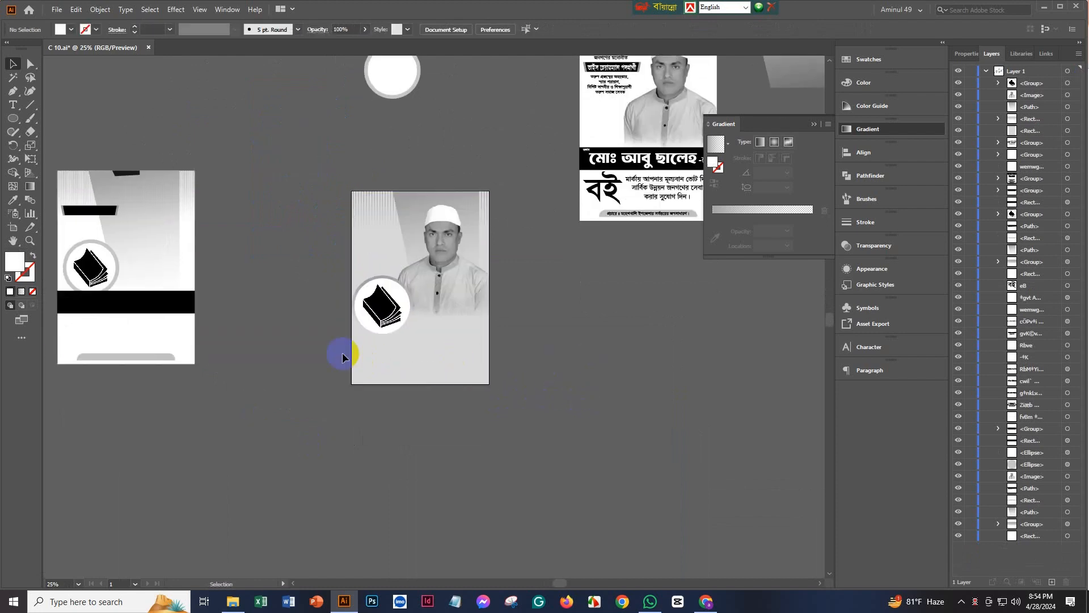
- Draw a full-width rectangle about 717 × 130 px below the portrait and fill it with the neighbouring poster band's black
{"action": "scroll", "coordinate": [477, 370], "scroll_direction": "up", "scroll_amount": 1}
{"action": "scroll", "coordinate": [518, 370], "scroll_direction": "down", "scroll_amount": 1}
{"action": "scroll", "coordinate": [341, 351], "scroll_direction": "down", "scroll_amount": 2}
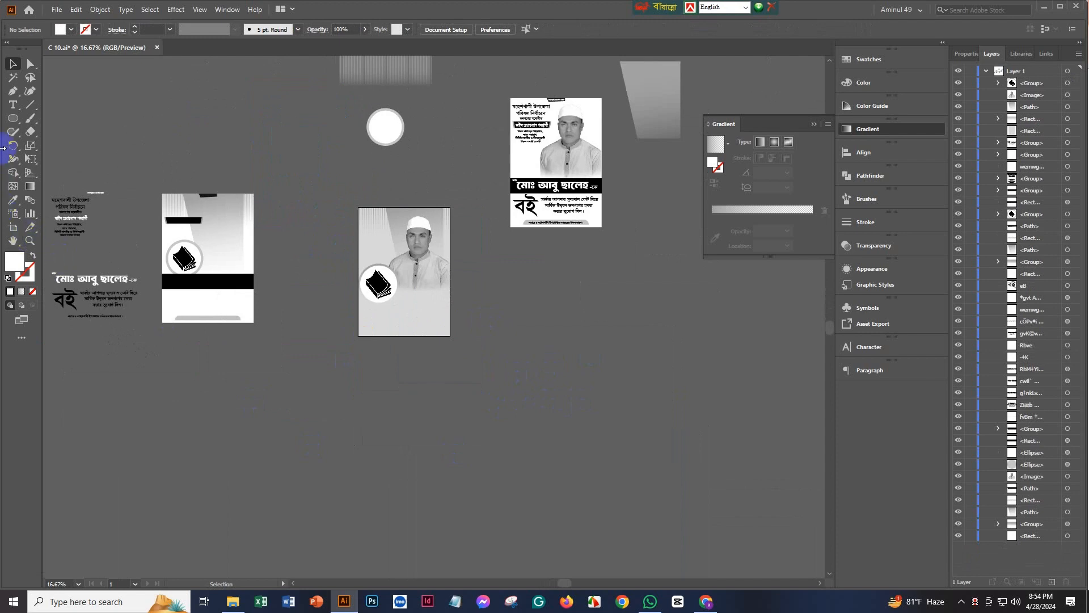
{"action": "left_click_drag", "start_coordinate": [15, 121], "coordinate": [85, 114]}
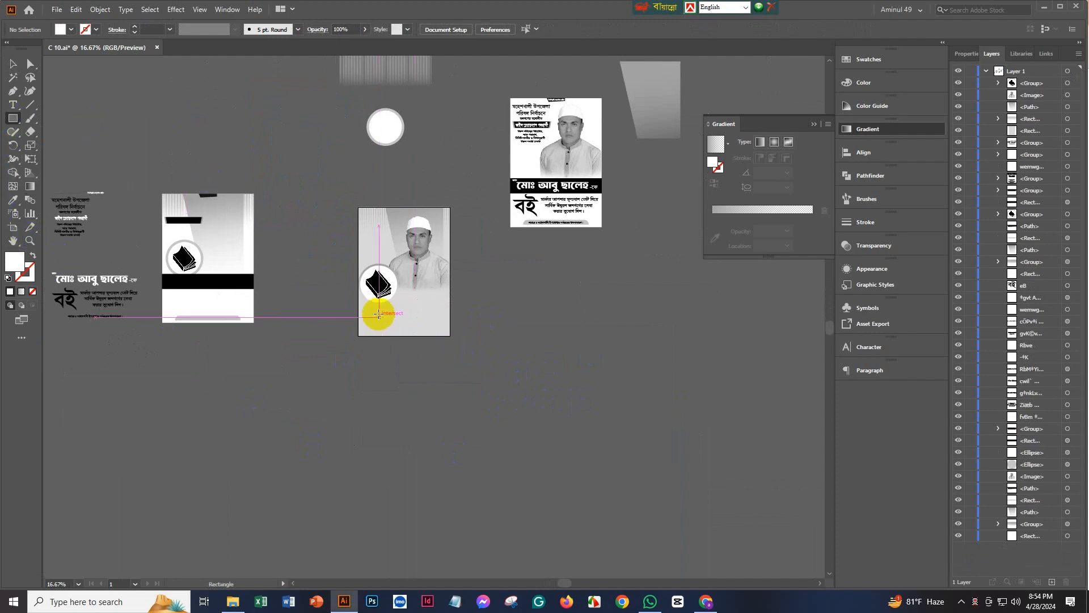
{"action": "left_click_drag", "start_coordinate": [361, 295], "coordinate": [450, 311]}
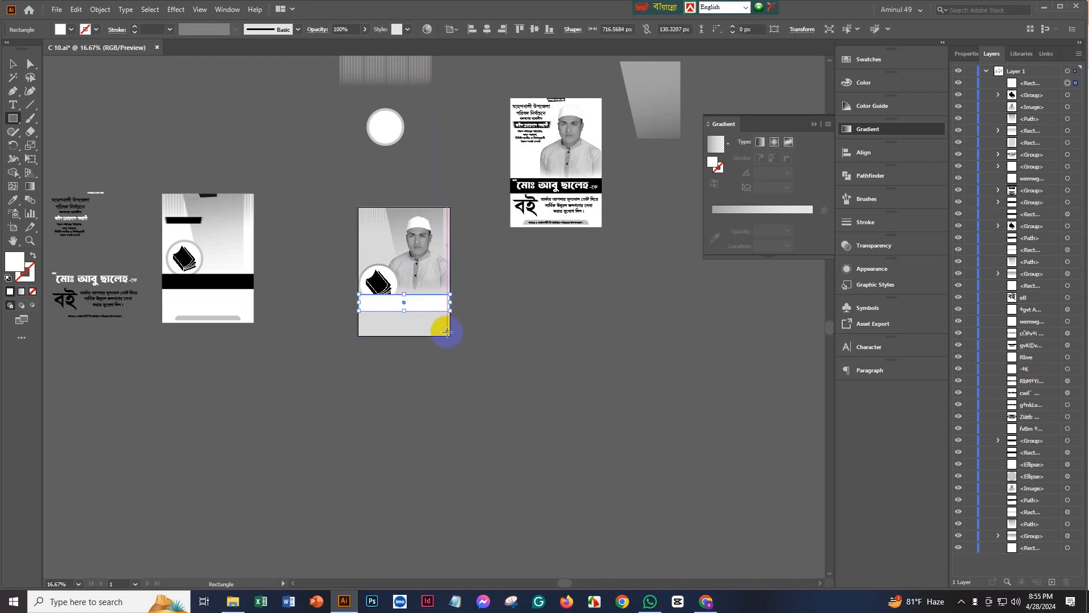
{"action": "left_click", "coordinate": [20, 204]}
{"action": "left_click", "coordinate": [219, 284]}
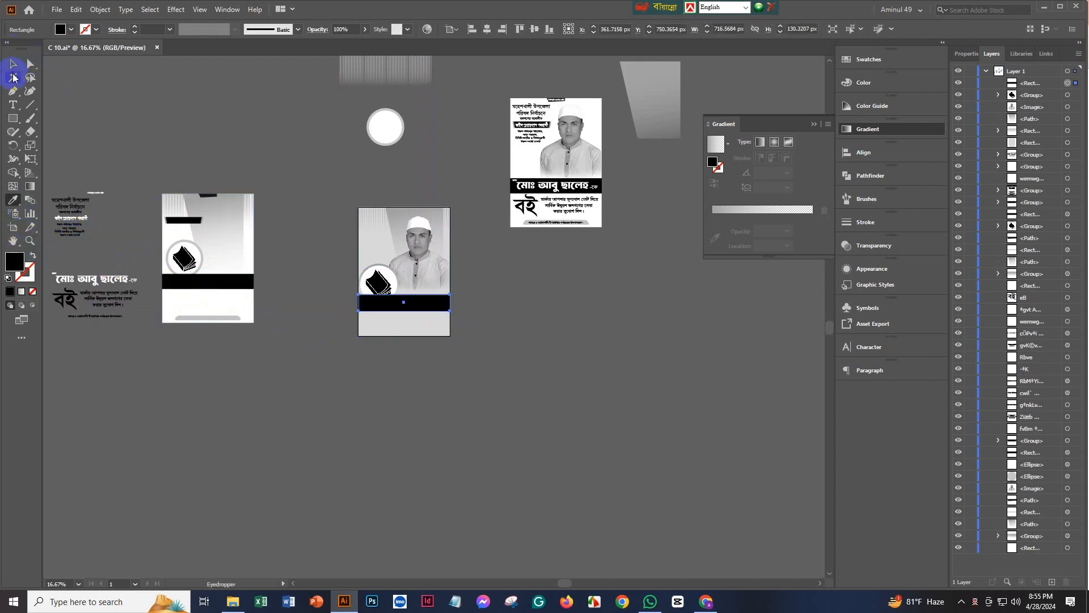
{"action": "left_click", "coordinate": [13, 65]}
- Reorder the black rectangle in the layer stack to sit directly above the grey background, behind the striped group, portrait and emblem
{"action": "right_click", "coordinate": [430, 298]}
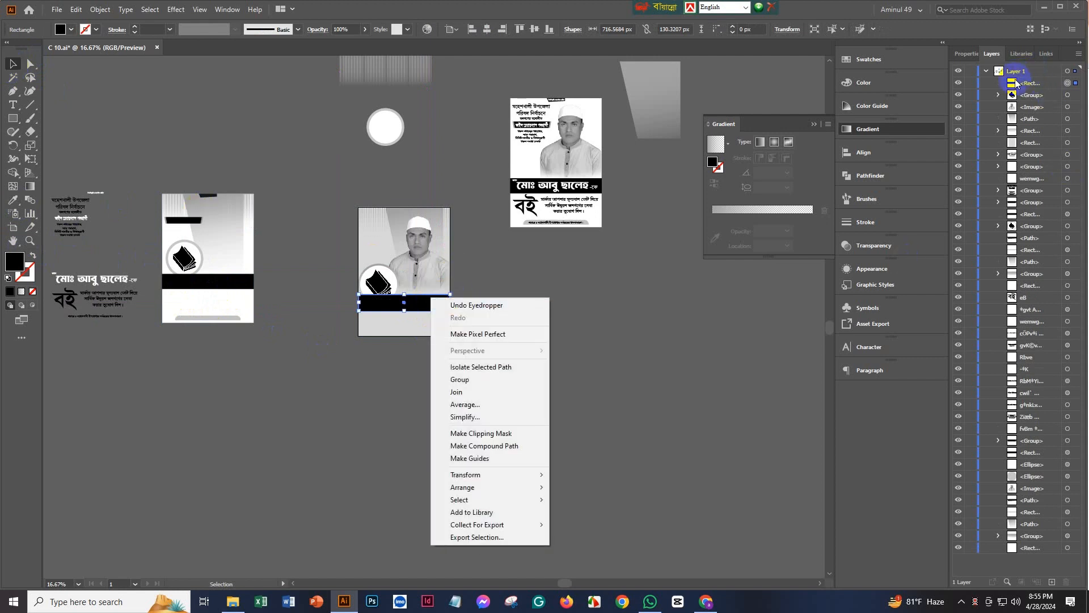
{"action": "left_click_drag", "start_coordinate": [1016, 84], "coordinate": [1035, 138]}
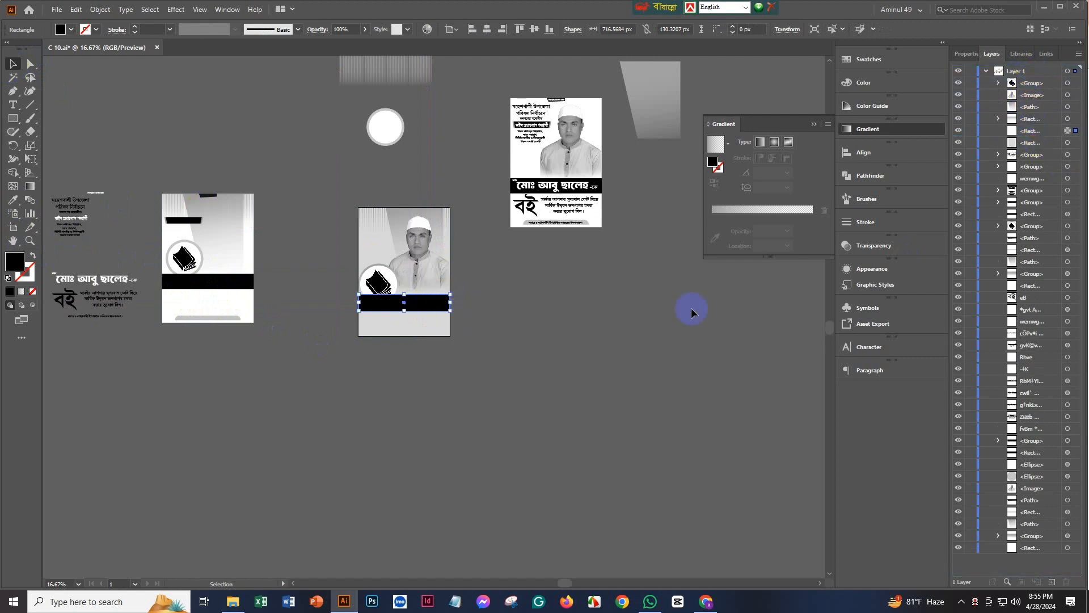
{"action": "left_click", "coordinate": [489, 403]}
- Shift the black band slightly up so its upper edge meets the portrait's faded bottom
{"action": "scroll", "coordinate": [489, 402], "scroll_direction": "up", "scroll_amount": 1}
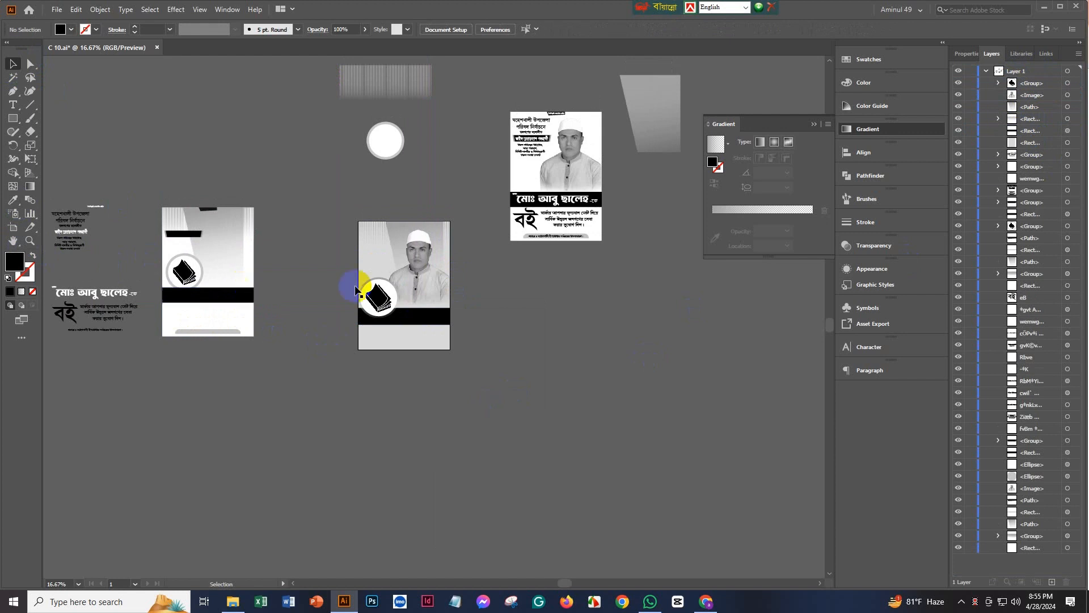
{"action": "scroll", "coordinate": [420, 315], "scroll_direction": "up", "scroll_amount": 3}
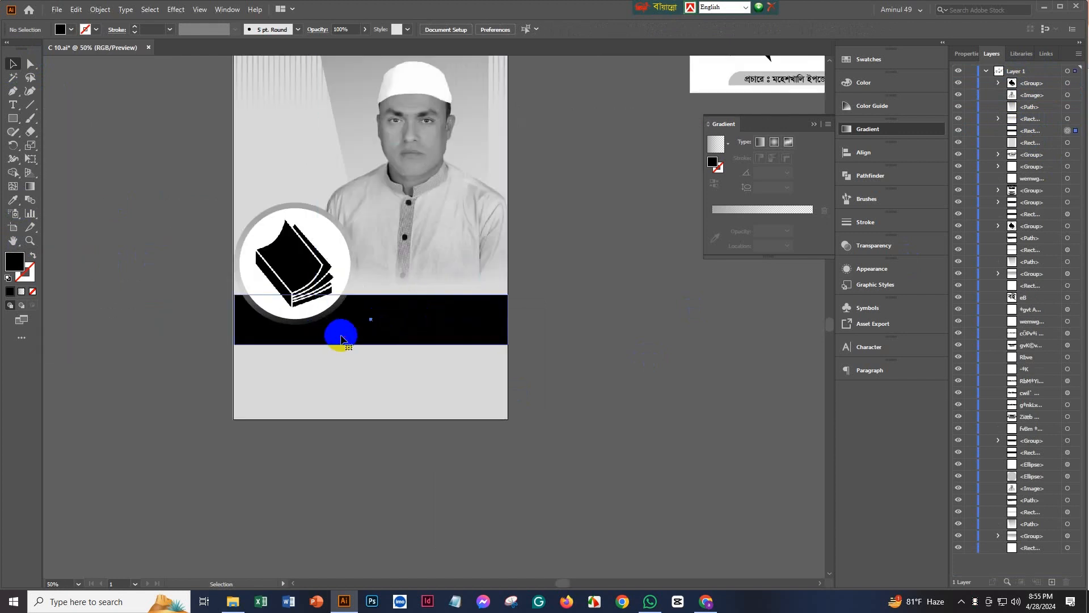
{"action": "left_click", "coordinate": [378, 342]}
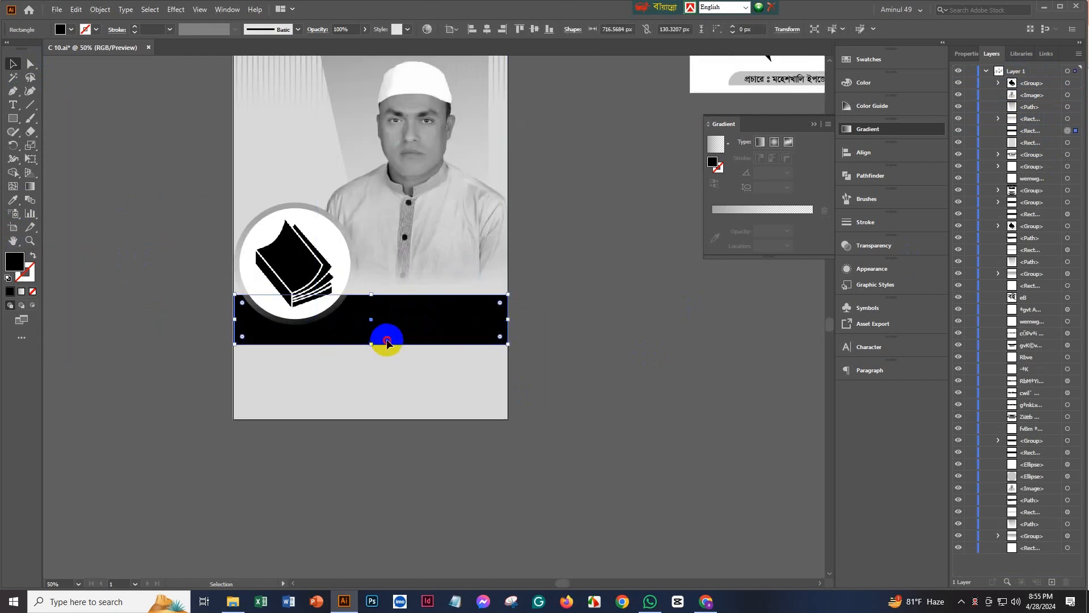
{"action": "mouse_move", "coordinate": [387, 342]}
{"action": "left_mouse_down"}
{"action": "mouse_move", "coordinate": [381, 329]}
{"action": "mouse_move", "coordinate": [368, 338]}
{"action": "left_mouse_up"}
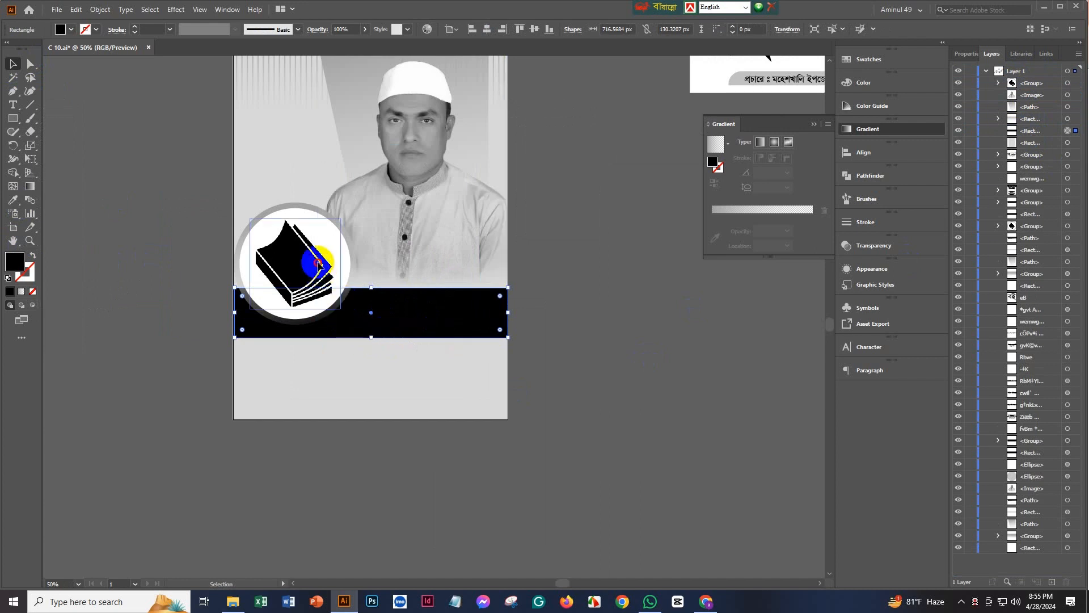
- Move the book emblem slightly up and scale it down proportionally so it overlaps the black band less
{"action": "left_click_drag", "start_coordinate": [317, 268], "coordinate": [317, 261]}
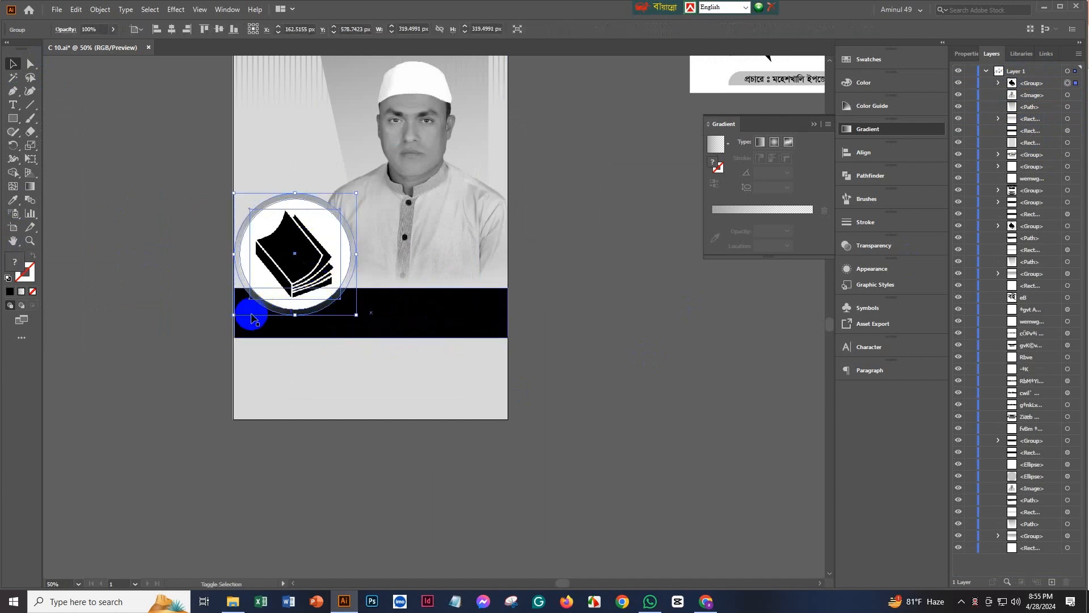
{"action": "left_click_drag", "start_coordinate": [359, 311], "coordinate": [345, 307]}
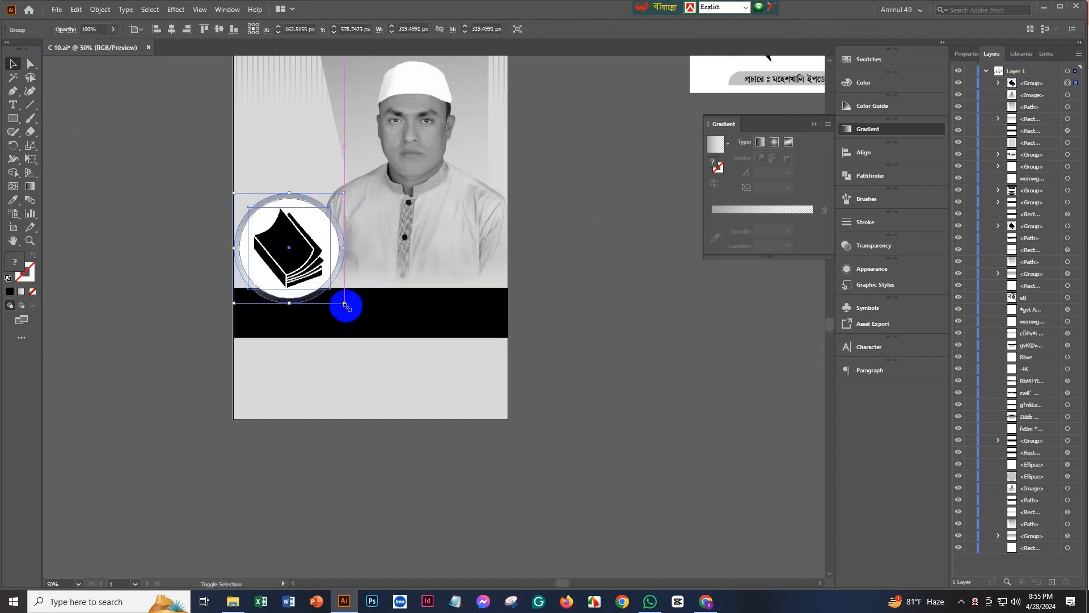
{"action": "scroll", "coordinate": [613, 422], "scroll_direction": "up", "scroll_amount": 1}
{"action": "left_click", "coordinate": [613, 423]}
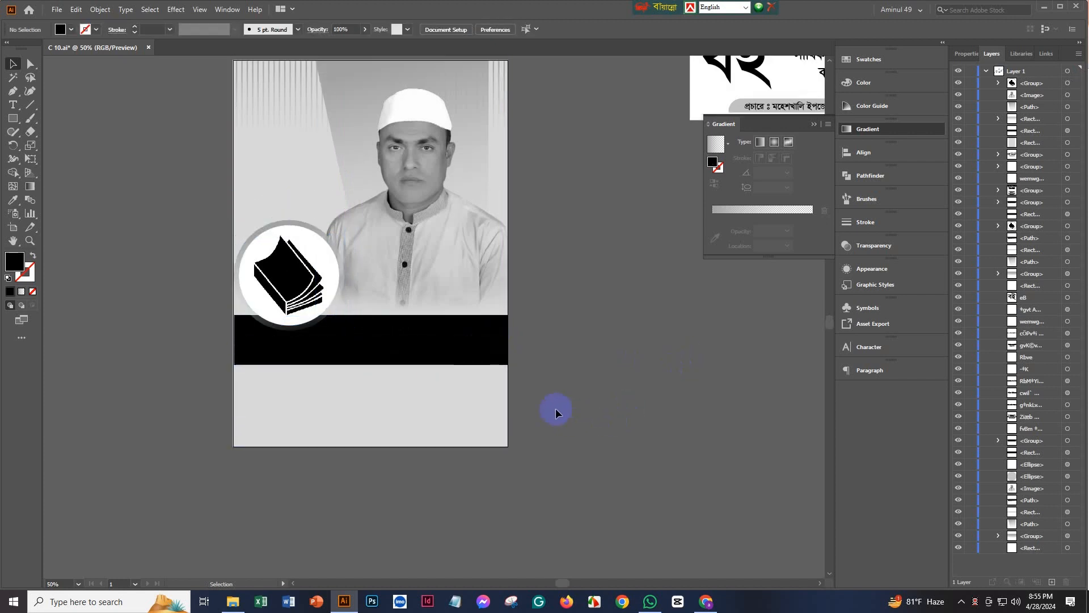
- Move the upper campaign text block onto the new poster, left of the portrait's face, and bring it to the front
{"action": "scroll", "coordinate": [478, 346], "scroll_direction": "down", "scroll_amount": 2}
{"action": "mouse_move", "coordinate": [615, 347]}
{"action": "left_mouse_down"}
{"action": "mouse_move", "coordinate": [540, 374]}
{"action": "mouse_move", "coordinate": [576, 351]}
{"action": "mouse_move", "coordinate": [624, 360]}
{"action": "left_mouse_up"}
{"action": "scroll", "coordinate": [540, 375], "scroll_direction": "down", "scroll_amount": 1}
{"action": "scroll", "coordinate": [588, 354], "scroll_direction": "up", "scroll_amount": 1}
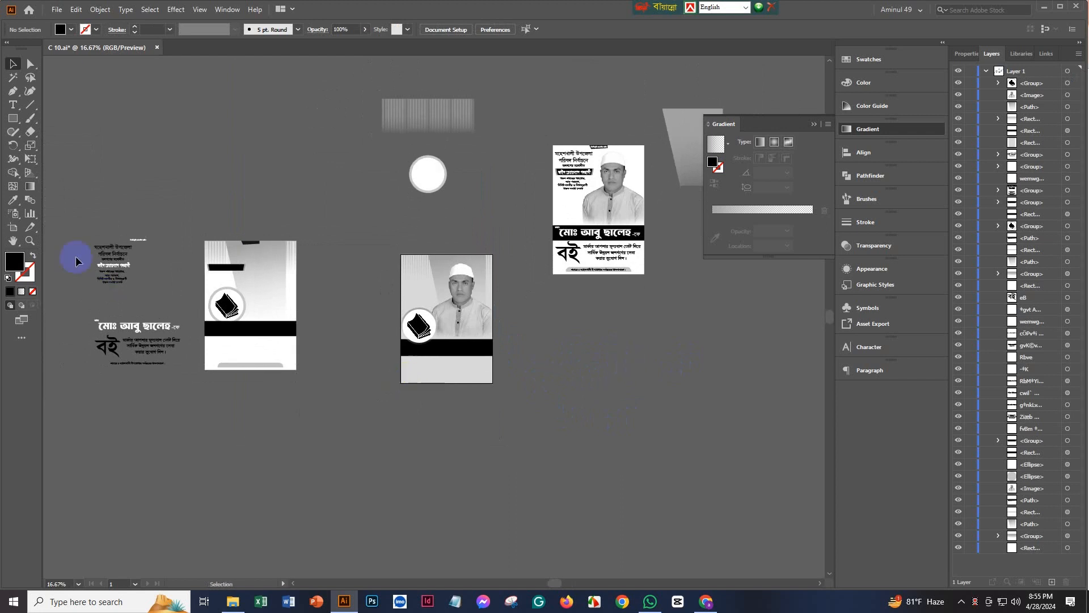
{"action": "left_click_drag", "start_coordinate": [143, 229], "coordinate": [426, 280]}
{"action": "scroll", "coordinate": [427, 279], "scroll_direction": "up", "scroll_amount": 3}
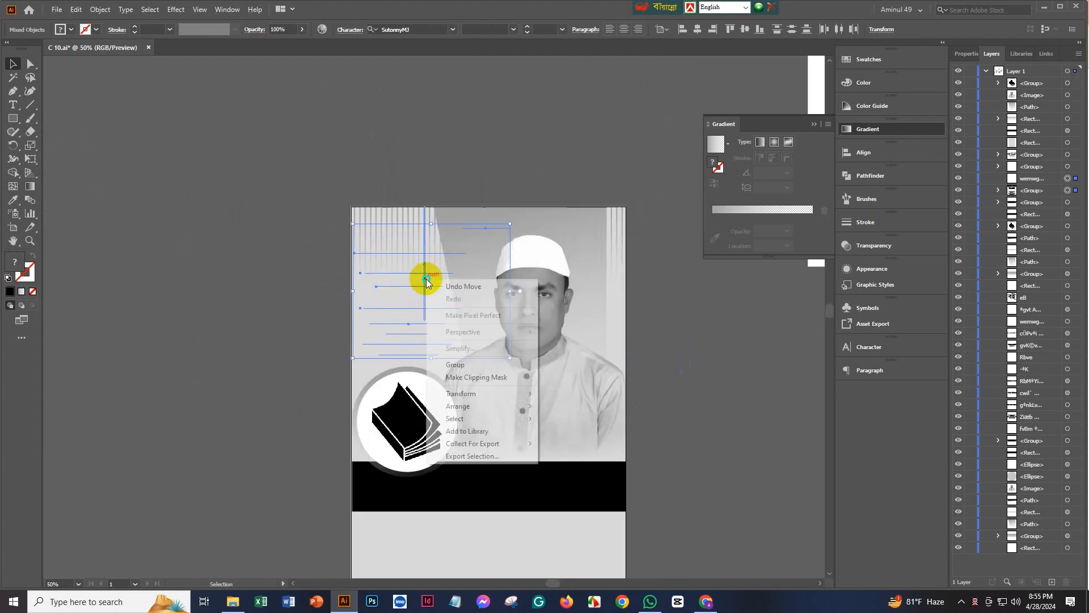
{"action": "right_click", "coordinate": [427, 278]}
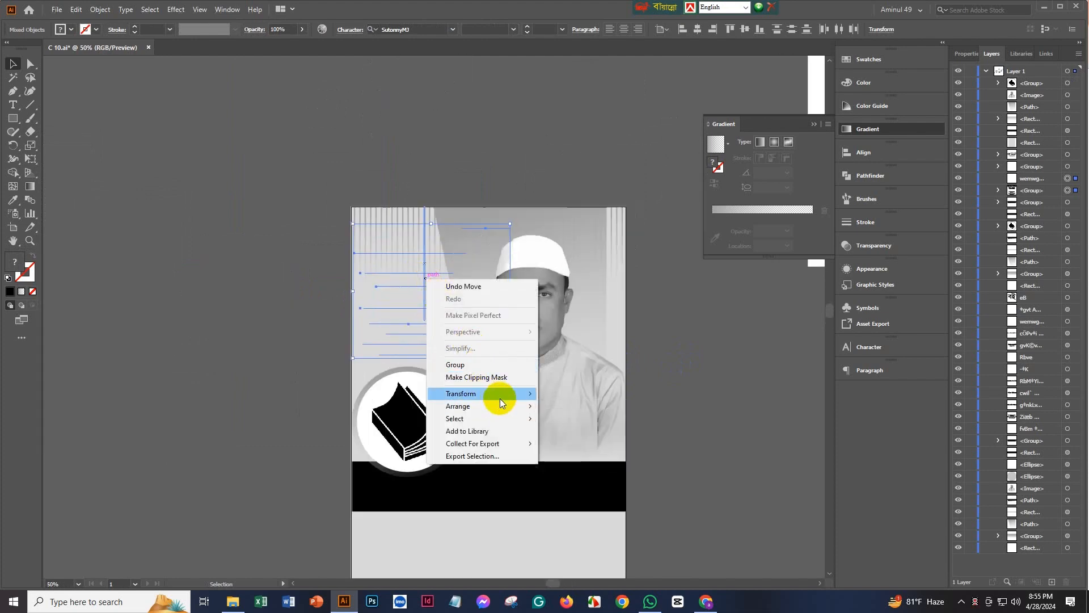
{"action": "mouse_move", "coordinate": [513, 406]}
{"action": "left_click", "coordinate": [575, 407]}
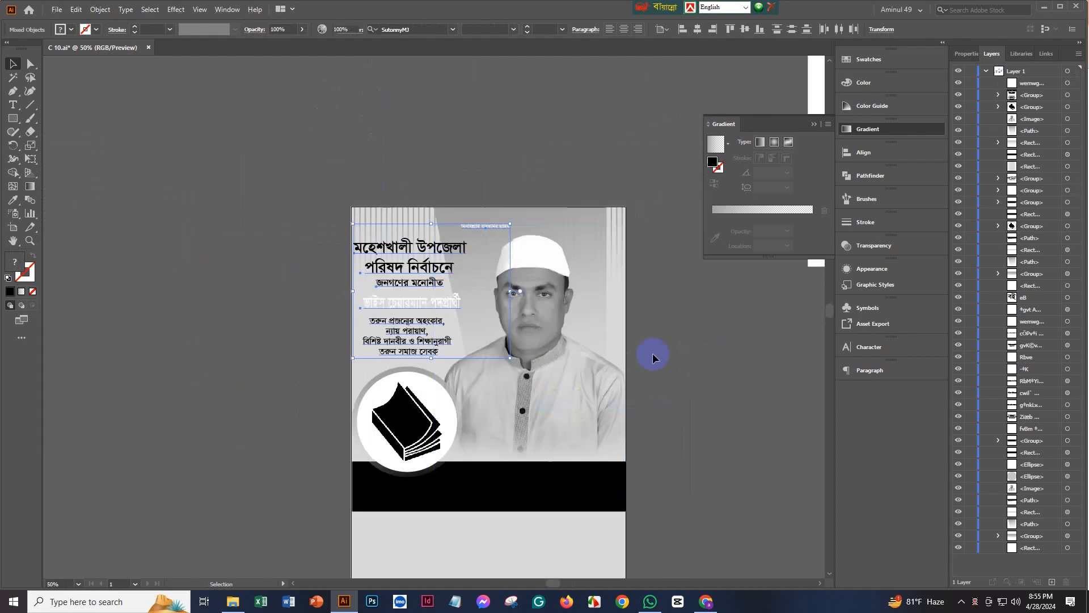
{"action": "left_click", "coordinate": [486, 302]}
- Draw a black rectangle about 298 × 58 px over the white line of text beside the portrait
{"action": "scroll", "coordinate": [408, 289], "scroll_direction": "down", "scroll_amount": 4}
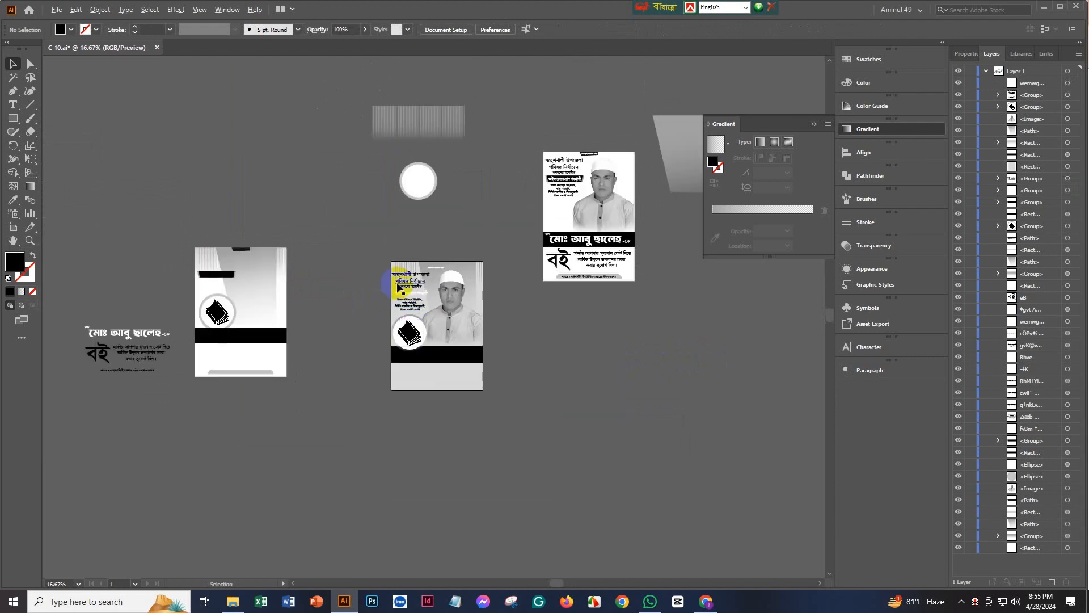
{"action": "scroll", "coordinate": [399, 288], "scroll_direction": "up", "scroll_amount": 5}
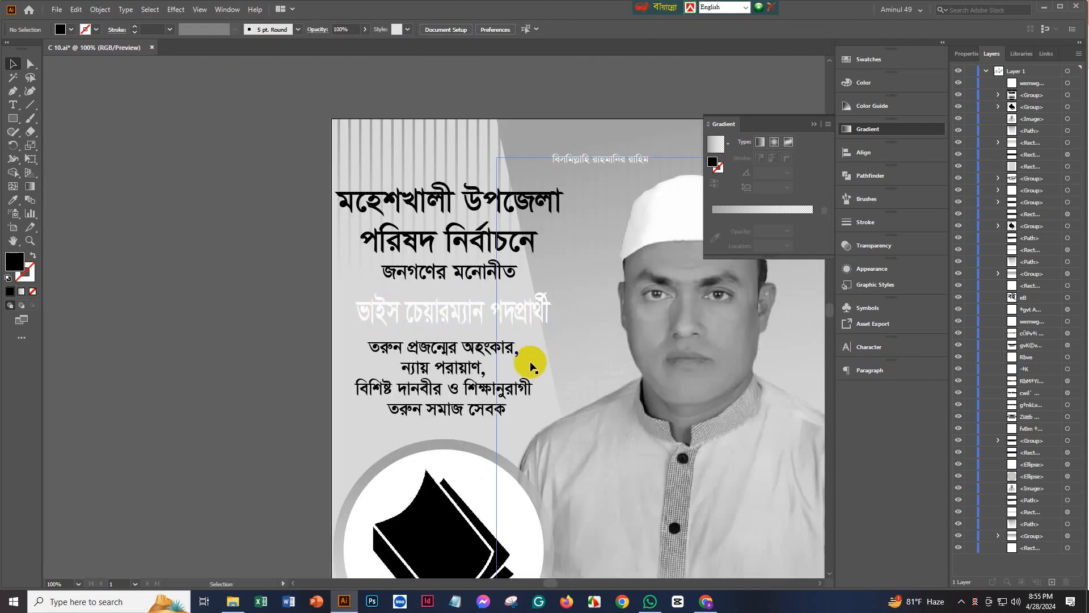
{"action": "scroll", "coordinate": [532, 366], "scroll_direction": "down", "scroll_amount": 1}
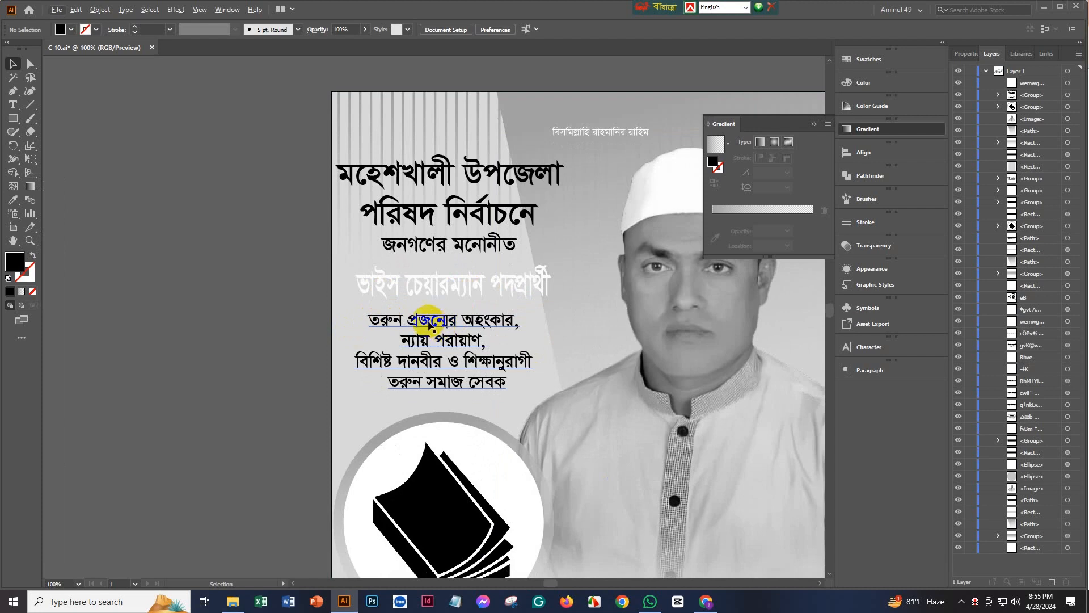
{"action": "scroll", "coordinate": [270, 284], "scroll_direction": "down", "scroll_amount": 1}
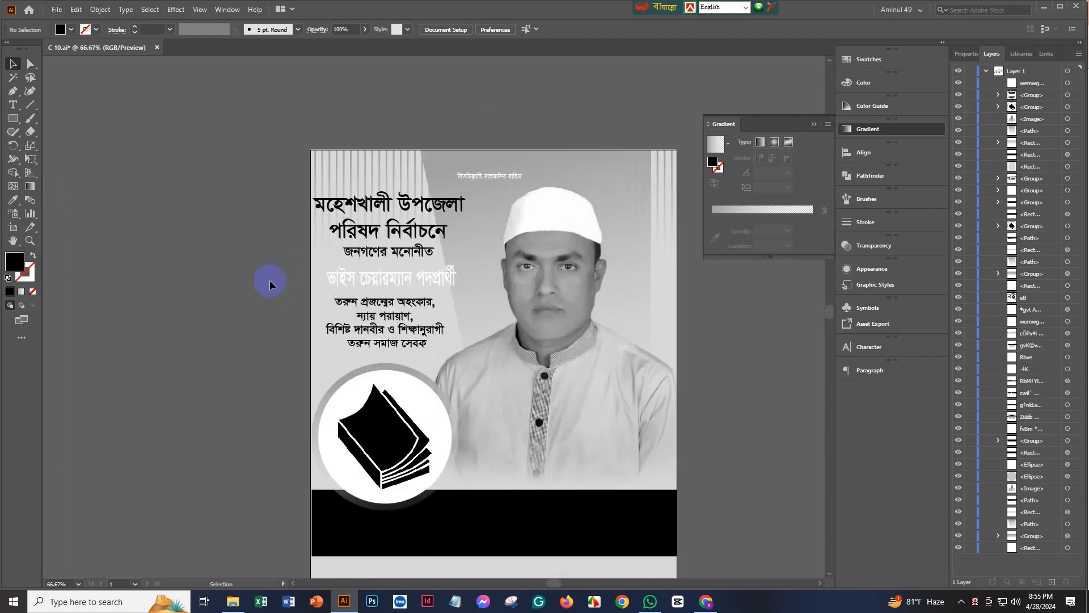
{"action": "left_click", "coordinate": [13, 118]}
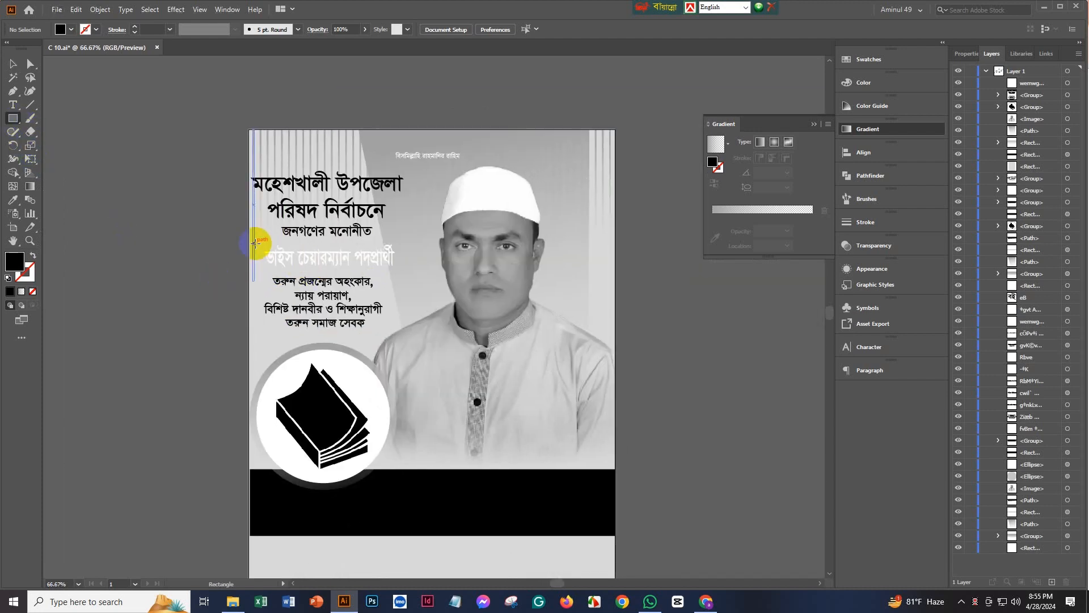
{"action": "left_click_drag", "start_coordinate": [256, 243], "coordinate": [406, 273]}
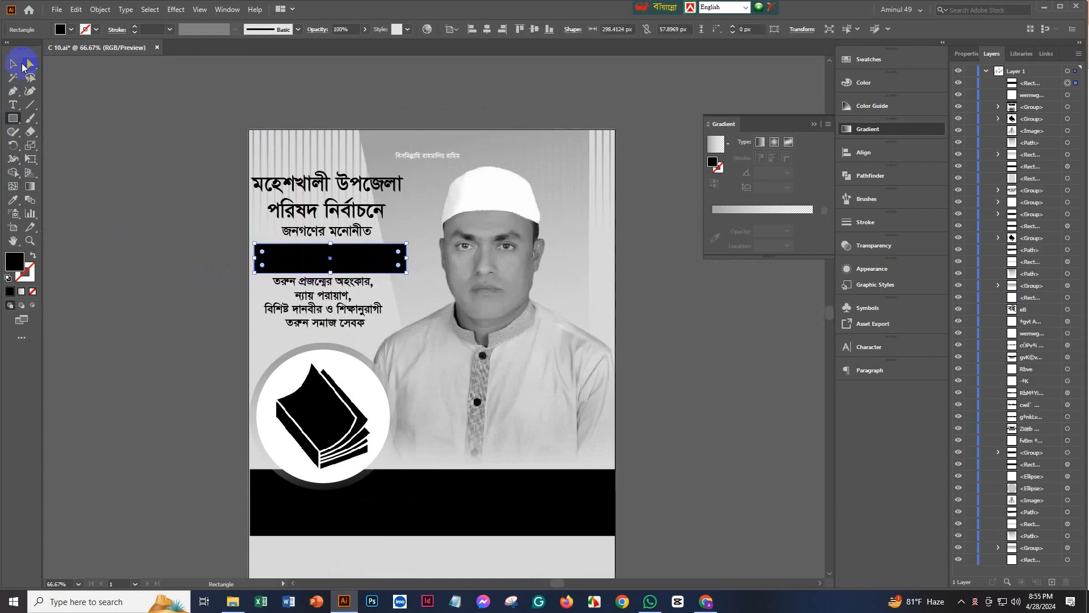
- Round the small black rectangle's upper-right and lower-left corners to a radius of about 27 px
{"action": "left_click", "coordinate": [24, 66]}
{"action": "left_click", "coordinate": [405, 256]}
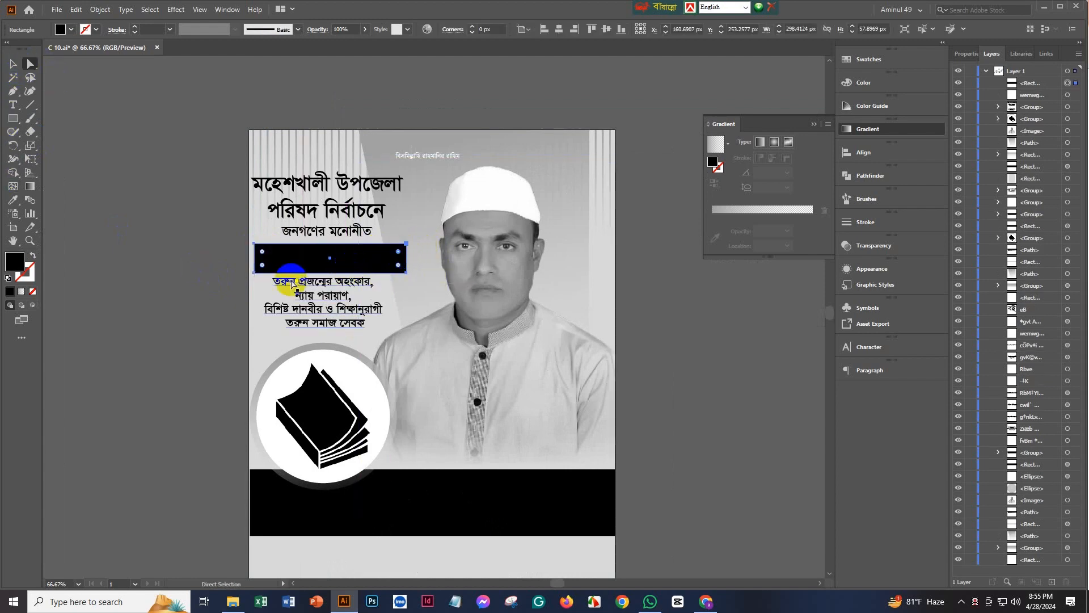
{"action": "left_click", "coordinate": [265, 261]}
{"action": "left_click_drag", "start_coordinate": [265, 268], "coordinate": [272, 262]}
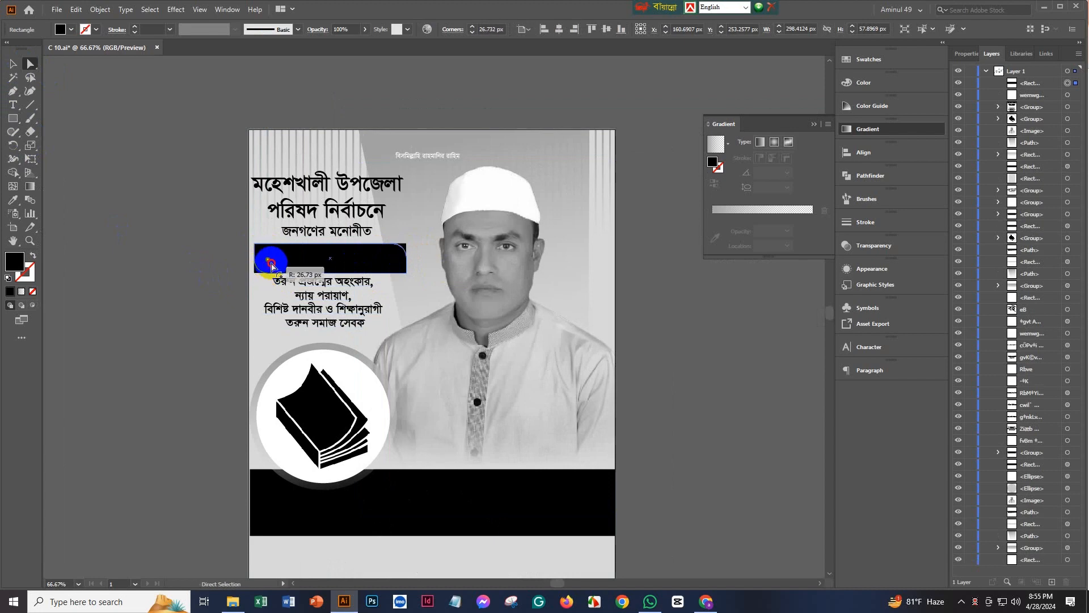
{"action": "left_click", "coordinate": [182, 294]}
{"action": "left_click", "coordinate": [312, 270]}
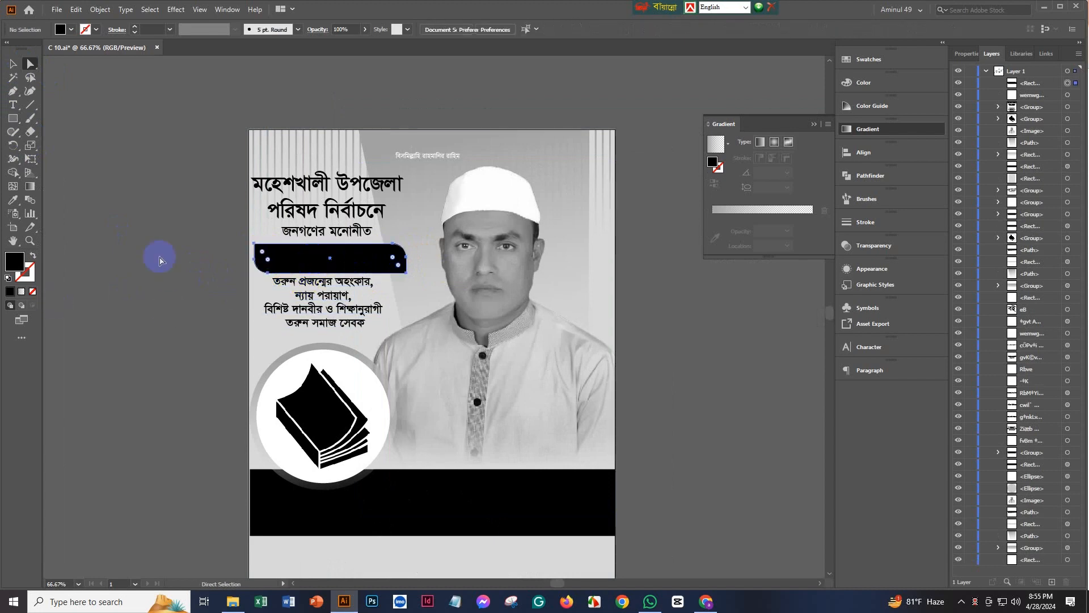
- Duplicate the rounded black label in place and rotate the copy slightly counterclockwise
{"action": "left_click", "coordinate": [13, 63]}
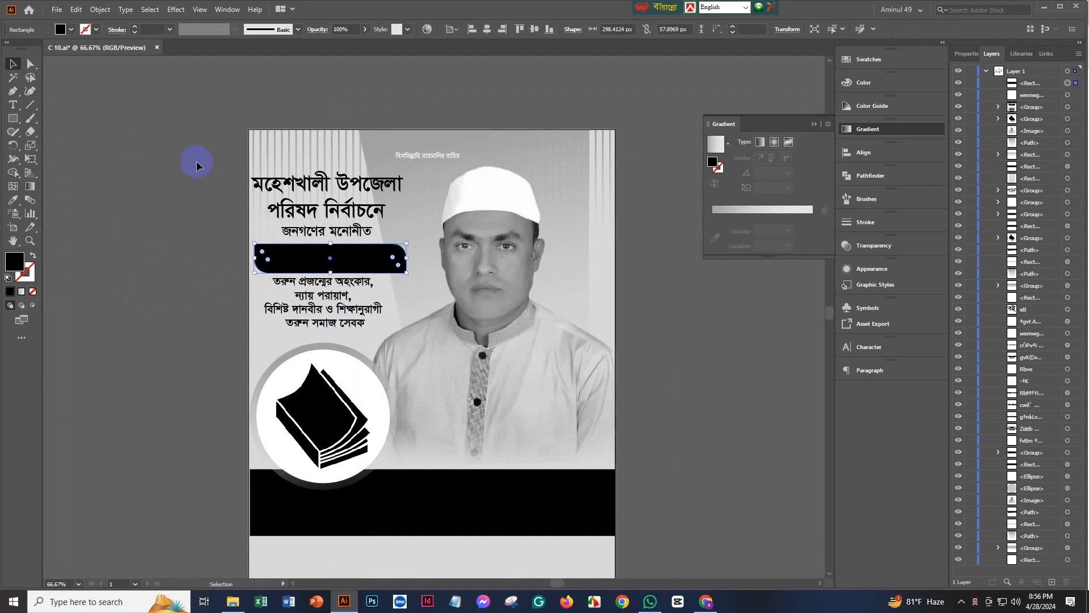
{"action": "key", "text": "ctrl+c"}
{"action": "key", "text": "ctrl+f"}
{"action": "left_click_drag", "start_coordinate": [408, 241], "coordinate": [406, 239]}
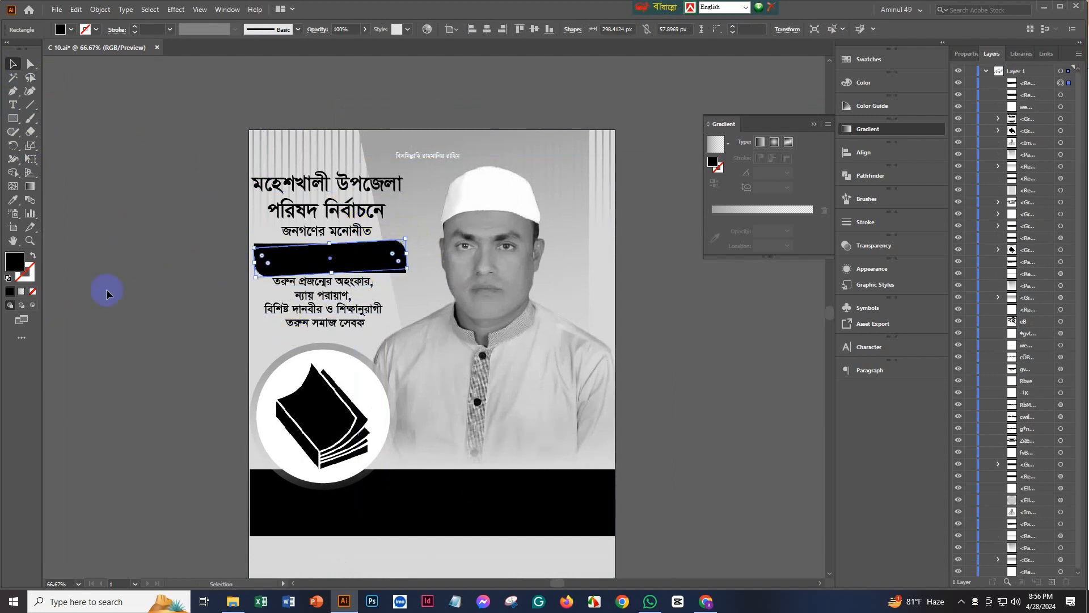
- Fill the rotated label copy with light grey E2E2E2 and place it beneath the original black label in the layer stack
{"action": "double_click", "coordinate": [10, 263]}
{"action": "left_click", "coordinate": [523, 308]}
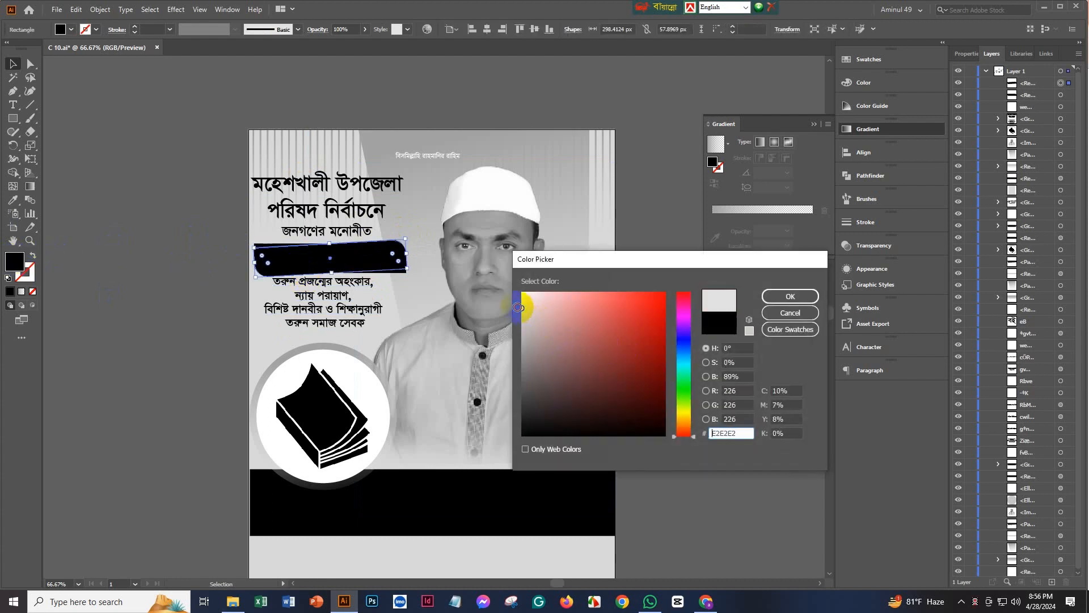
{"action": "left_click", "coordinate": [784, 297]}
{"action": "left_click_drag", "start_coordinate": [1034, 88], "coordinate": [1035, 101]}
{"action": "left_click", "coordinate": [690, 411]}
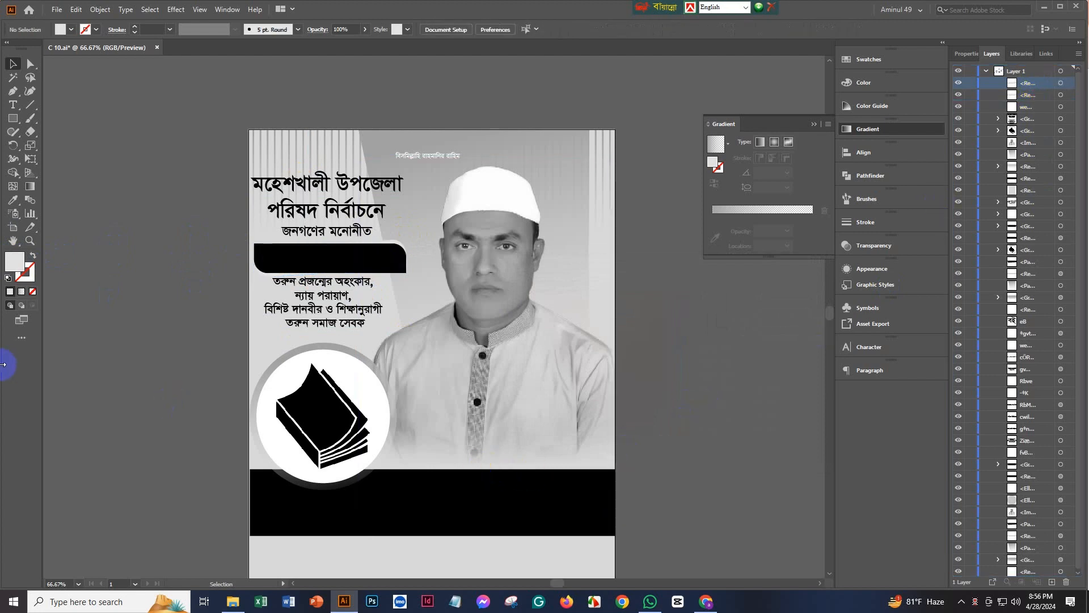
- Darken the rotated label copy's fill to mid grey ADADAD
{"action": "scroll", "coordinate": [406, 231], "scroll_direction": "up", "scroll_amount": 2}
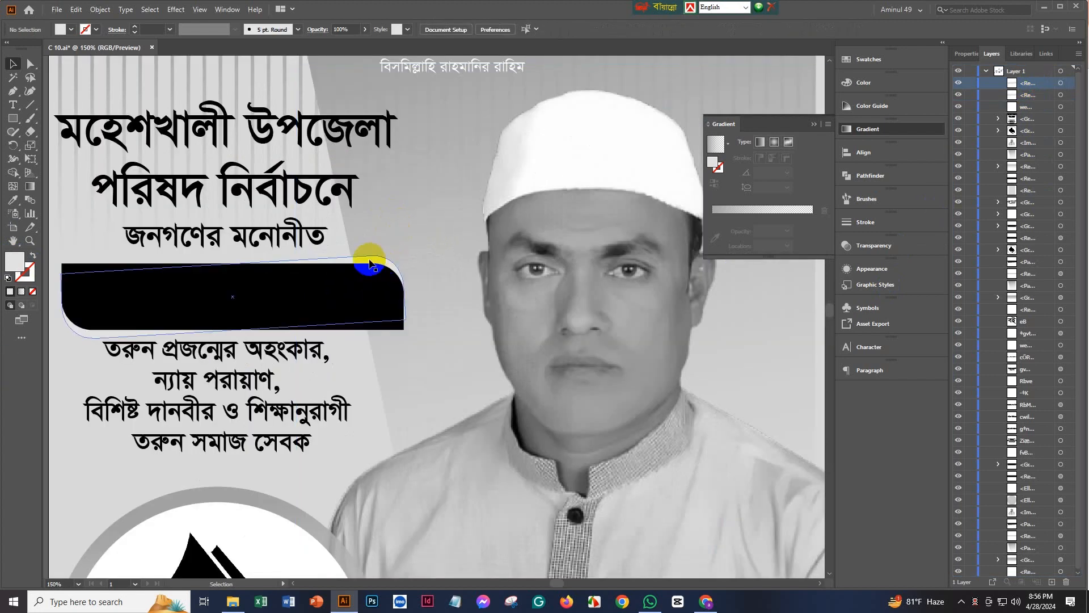
{"action": "left_click", "coordinate": [295, 266]}
{"action": "double_click", "coordinate": [16, 266]}
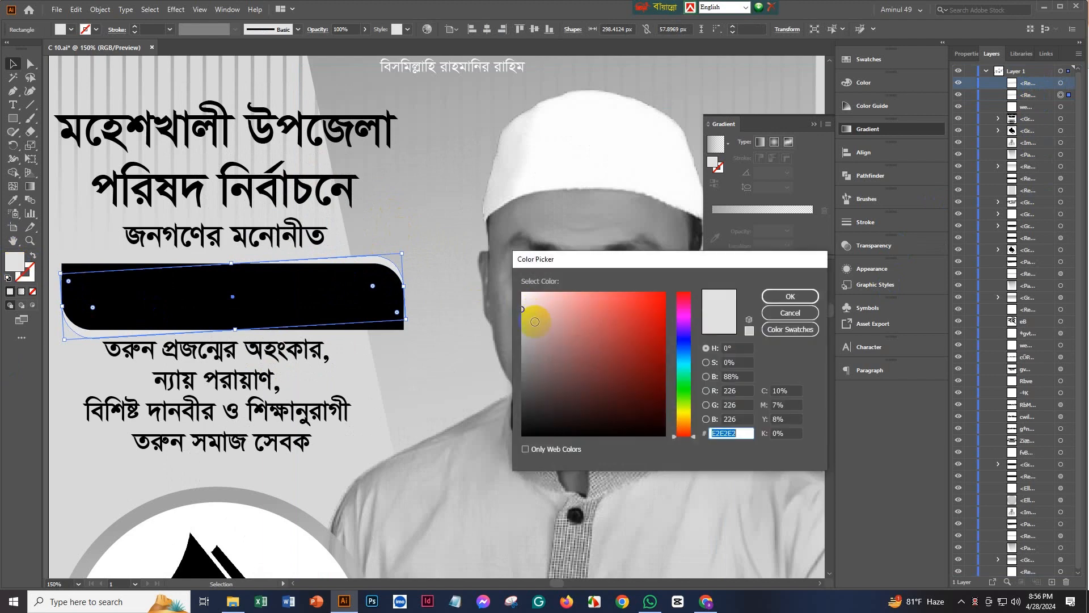
{"action": "left_click", "coordinate": [525, 327]}
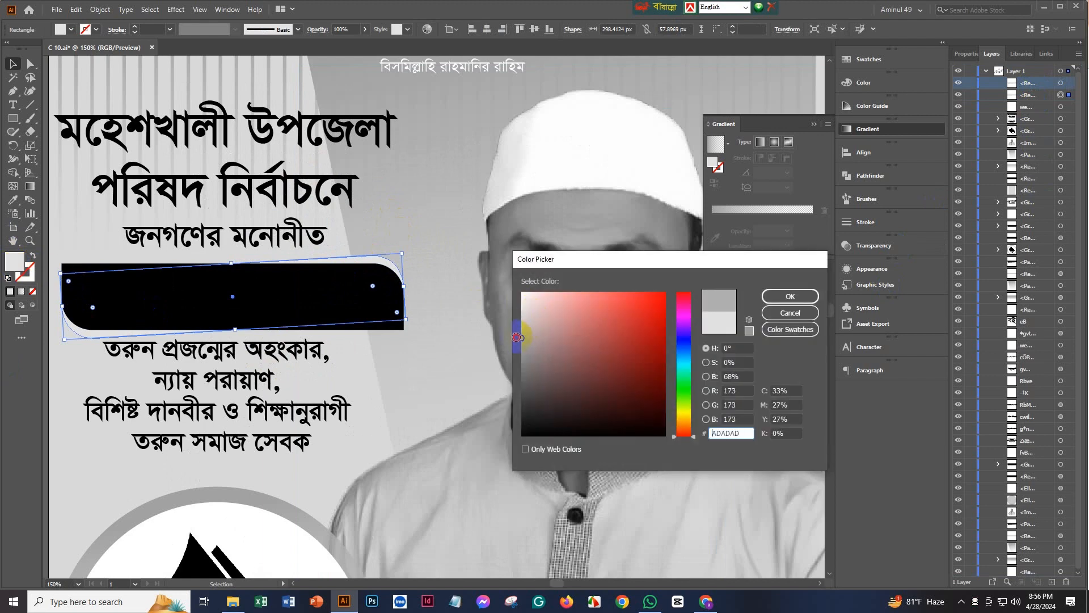
{"action": "left_click", "coordinate": [790, 296]}
{"action": "key", "text": "ctrl+minus"}
{"action": "key", "text": "ctrl+minus"}
{"action": "left_click", "coordinate": [212, 379]}
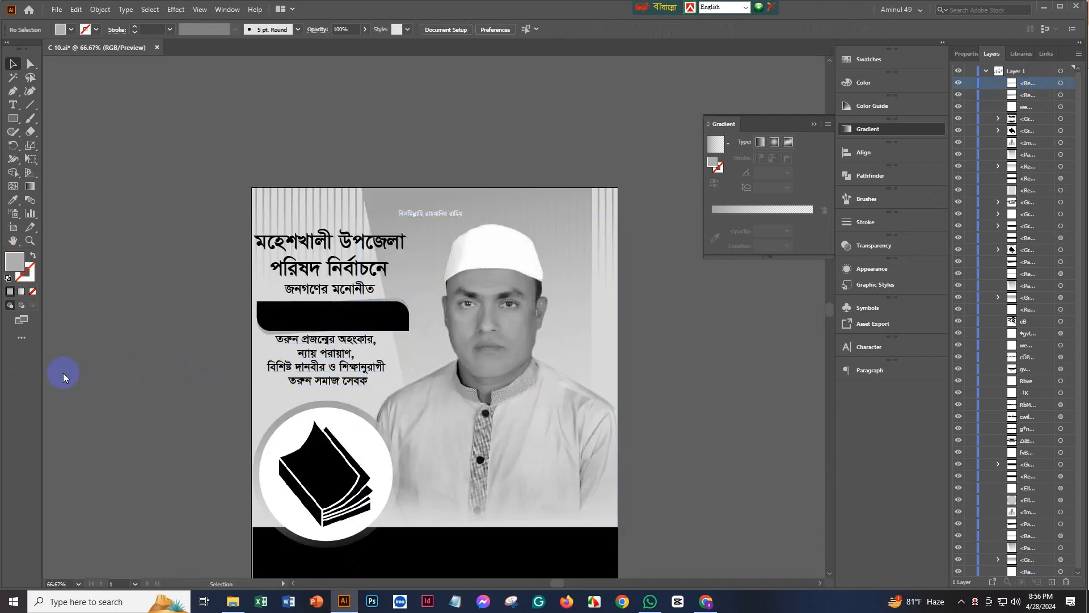
- Group the black label with its grey copy and move the group beneath the upper campaign text in the layer stack
{"action": "left_click", "coordinate": [331, 308]}
{"action": "left_click", "coordinate": [268, 325]}
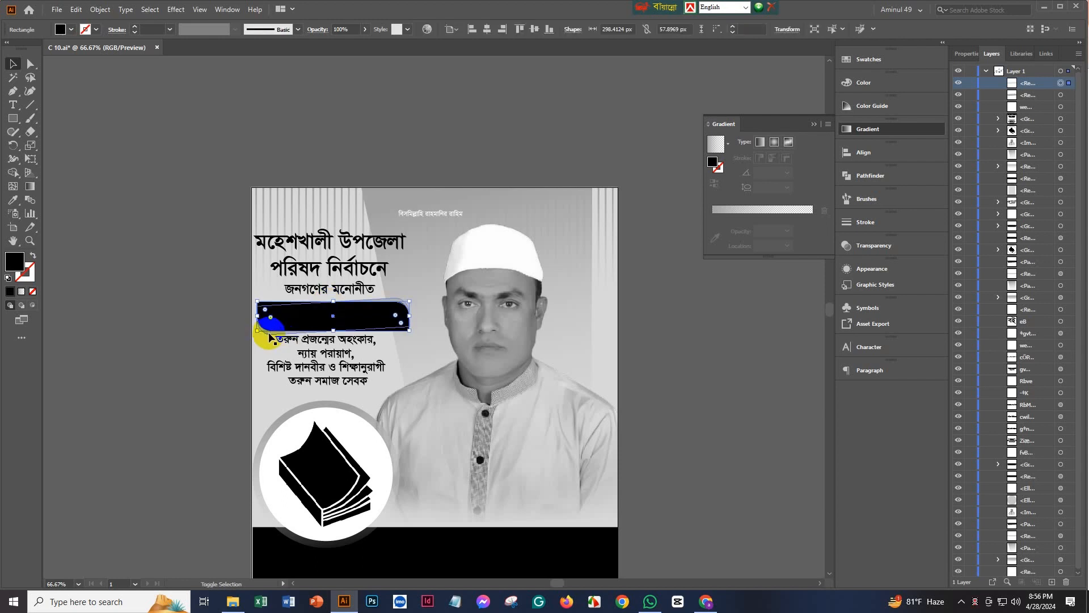
{"action": "left_click", "coordinate": [269, 334], "text": "shift"}
{"action": "key", "text": "ctrl+g"}
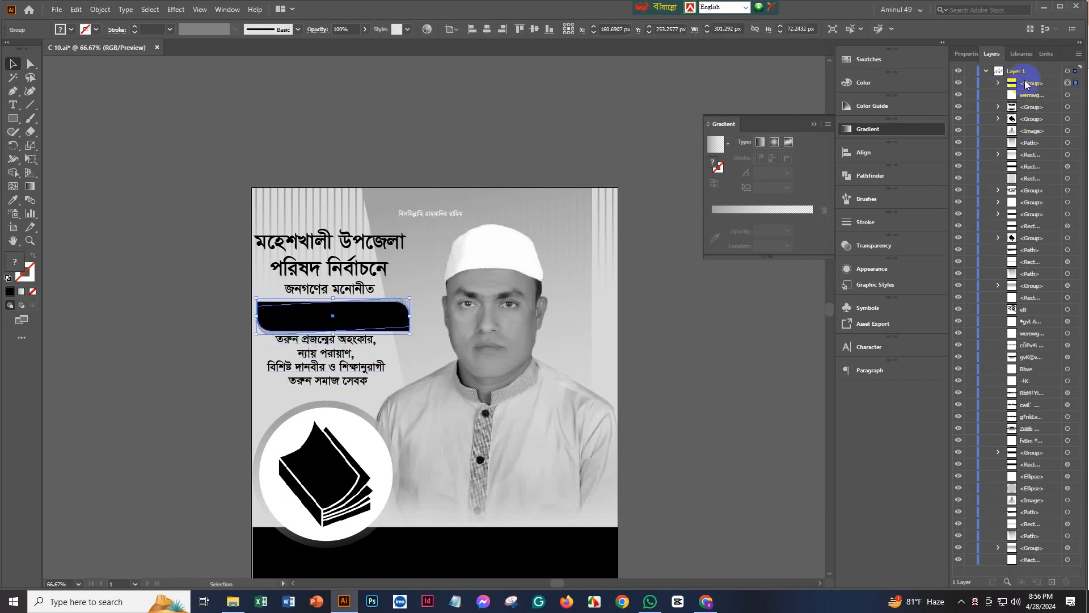
{"action": "left_click", "coordinate": [1027, 85]}
{"action": "left_click_drag", "start_coordinate": [1034, 96], "coordinate": [1033, 99]}
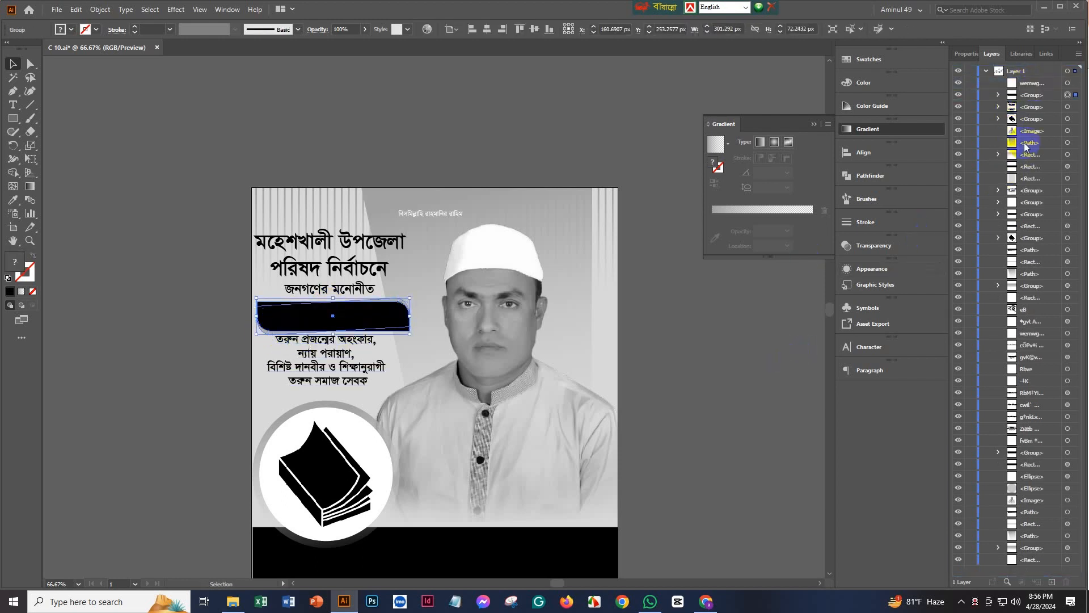
{"action": "left_click", "coordinate": [718, 407]}
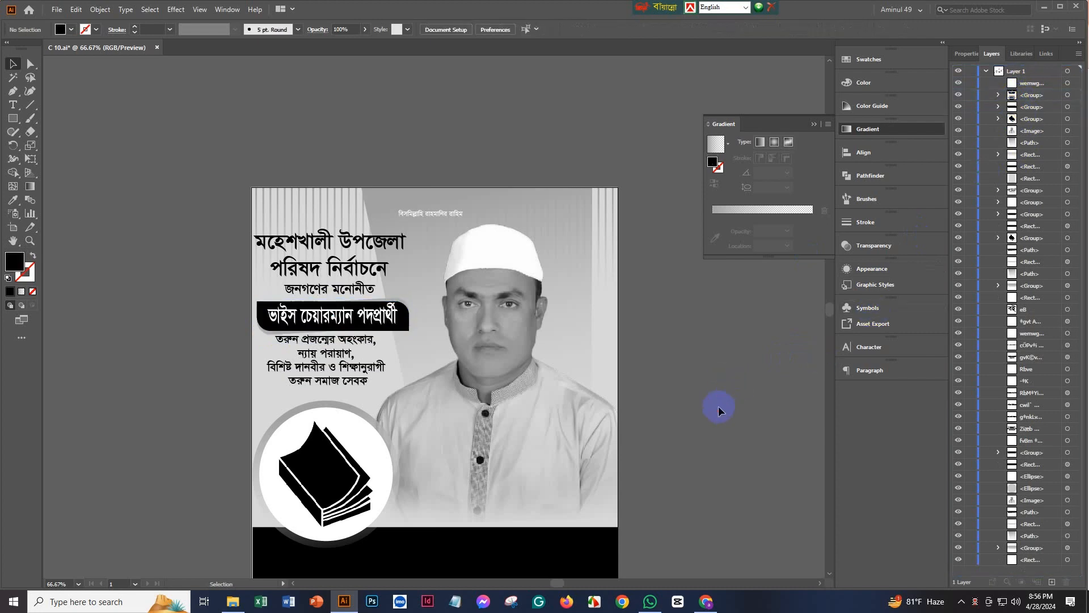
- Compare the new poster's upper text and empty lower area with the layout of the white reference poster
{"action": "scroll", "coordinate": [414, 341], "scroll_direction": "down", "scroll_amount": 4}
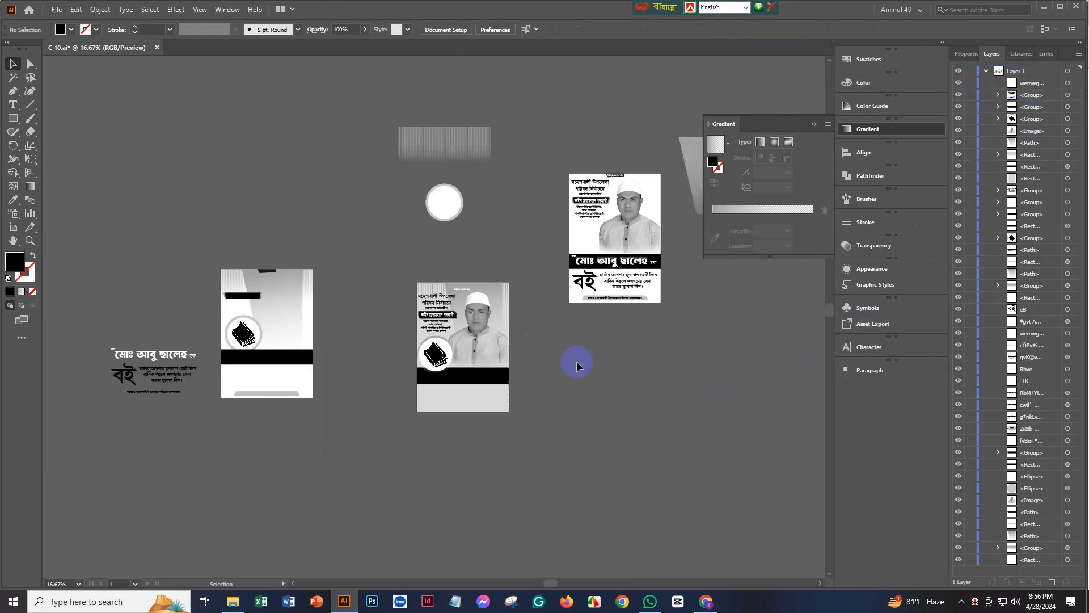
{"action": "scroll", "coordinate": [576, 153], "scroll_direction": "up", "scroll_amount": 4}
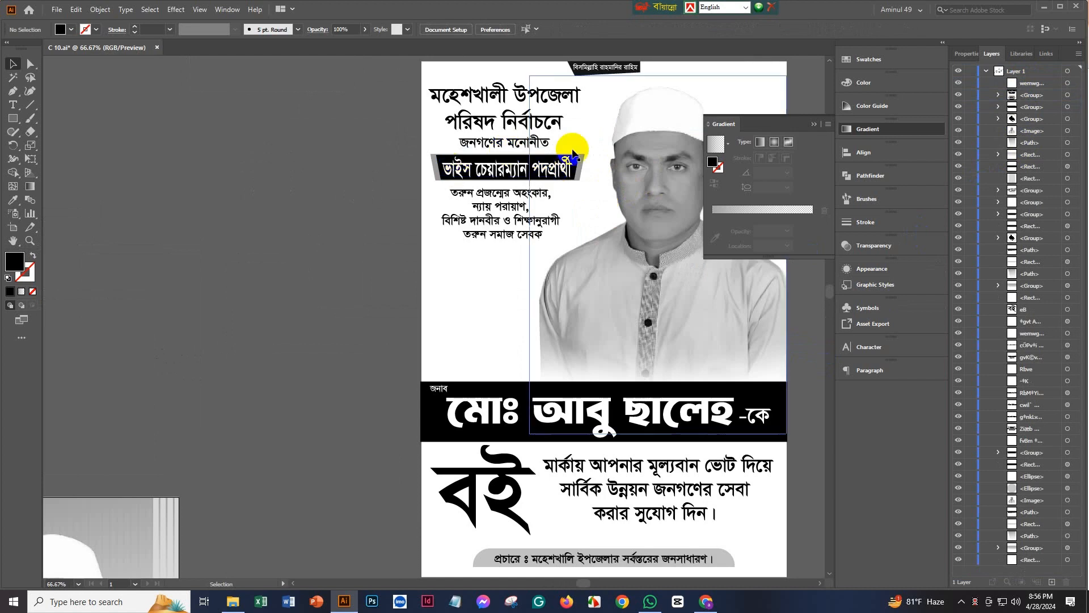
{"action": "scroll", "coordinate": [534, 241], "scroll_direction": "down", "scroll_amount": 3}
{"action": "scroll", "coordinate": [389, 352], "scroll_direction": "up", "scroll_amount": 4}
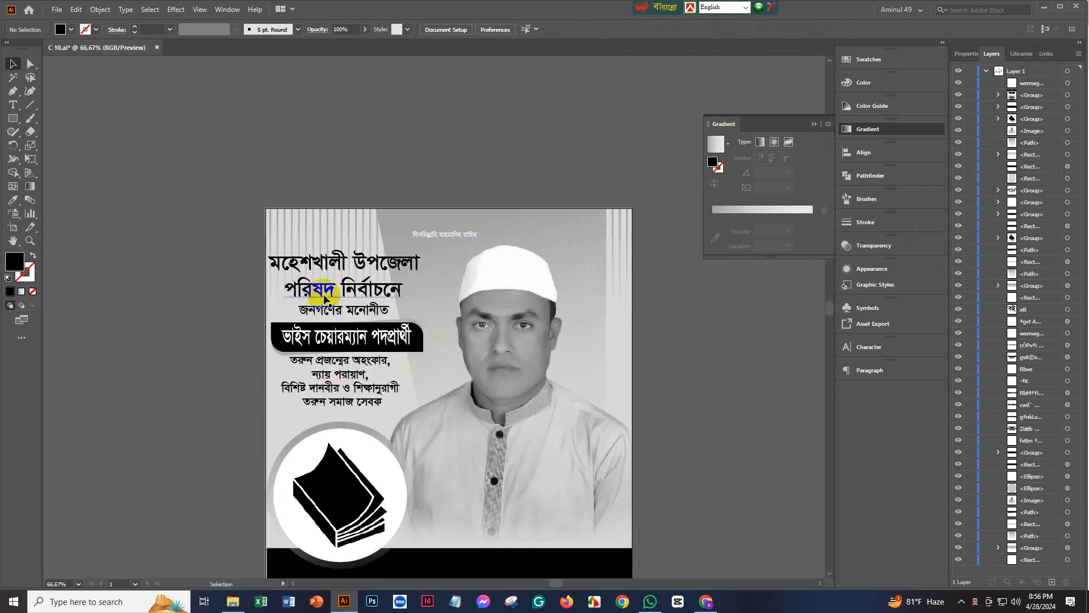
{"action": "scroll", "coordinate": [333, 299], "scroll_direction": "down", "scroll_amount": 3}
{"action": "left_click_drag", "start_coordinate": [520, 342], "coordinate": [516, 303]}
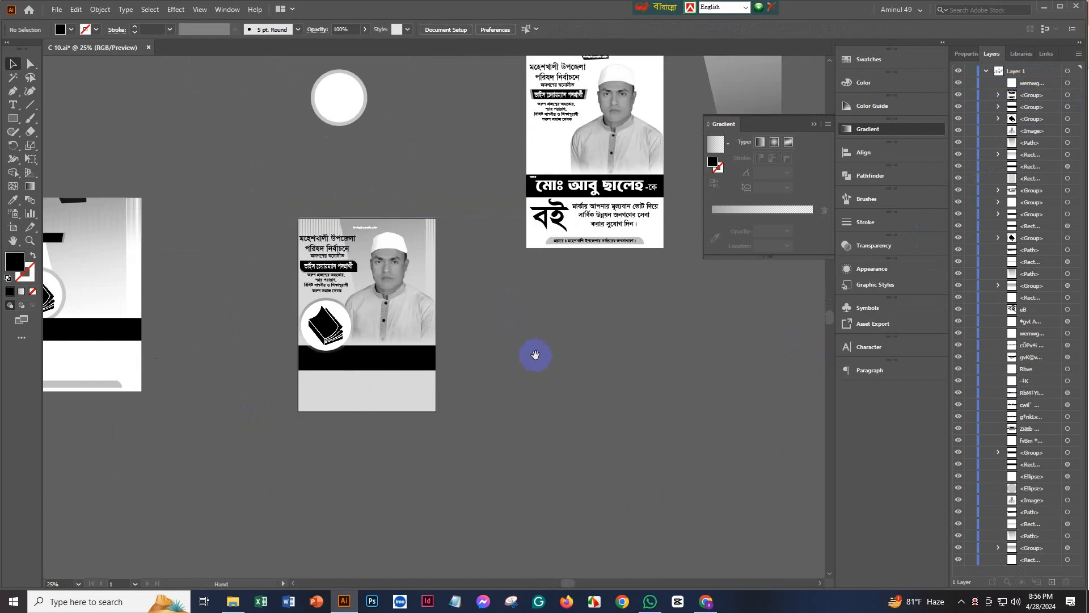
{"action": "left_click_drag", "start_coordinate": [535, 355], "coordinate": [545, 331]}
{"action": "scroll", "coordinate": [525, 280], "scroll_direction": "down", "scroll_amount": 1}
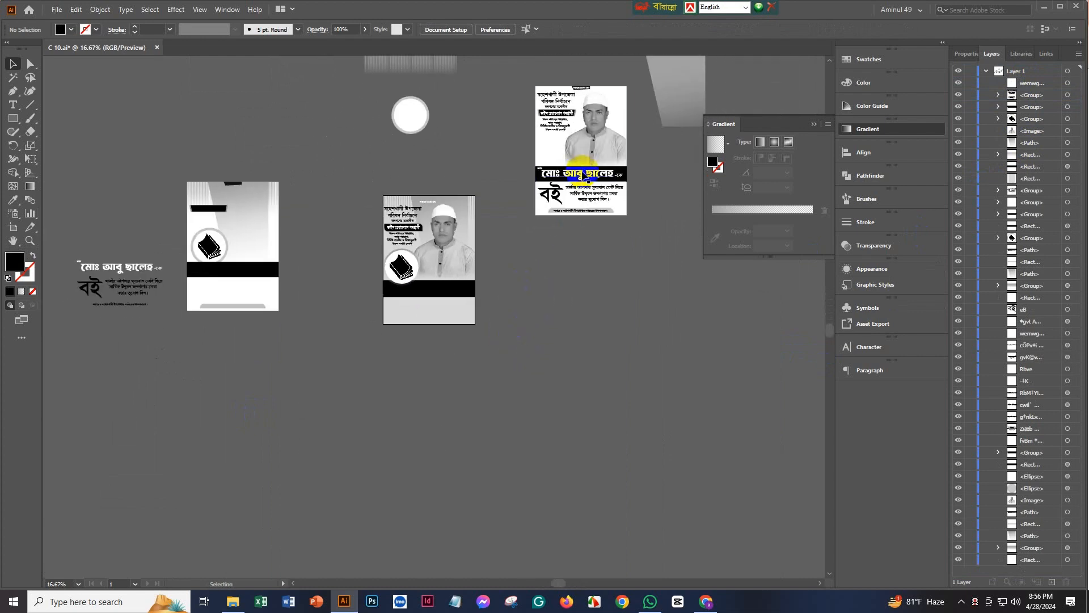
- Move the white candidate name group from beside the old layout onto the new poster's black band
{"action": "left_click", "coordinate": [580, 177]}
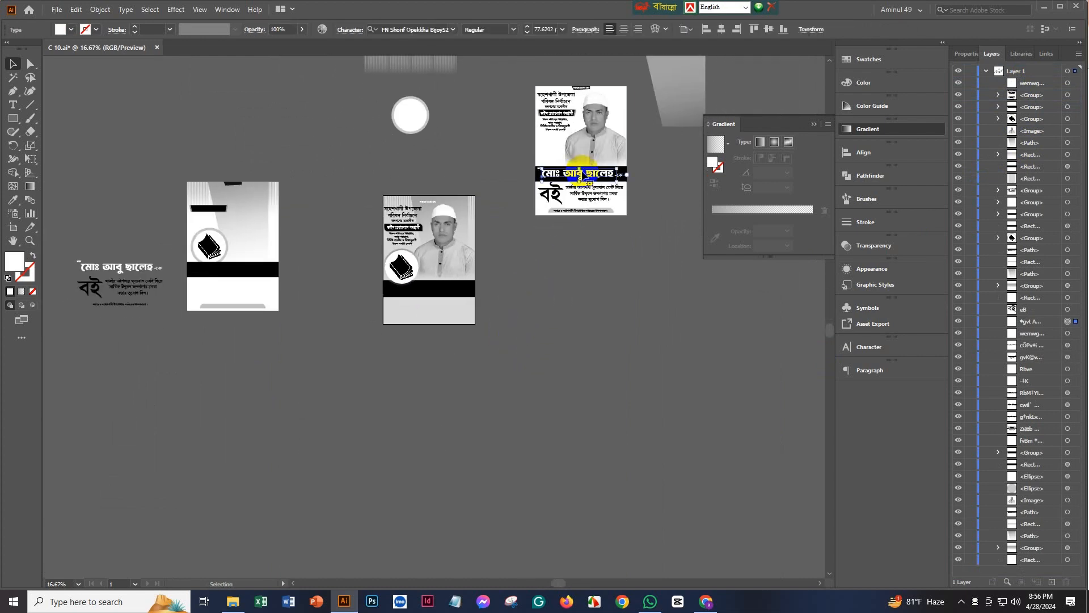
{"action": "left_click", "coordinate": [144, 269]}
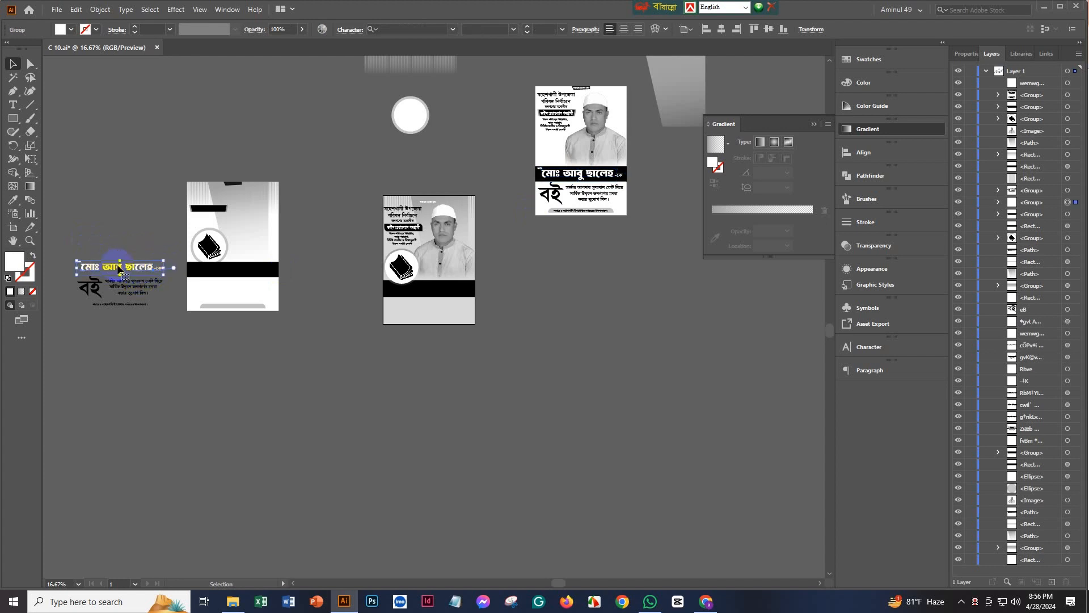
{"action": "left_click_drag", "start_coordinate": [121, 270], "coordinate": [429, 291]}
{"action": "left_click", "coordinate": [598, 335]}
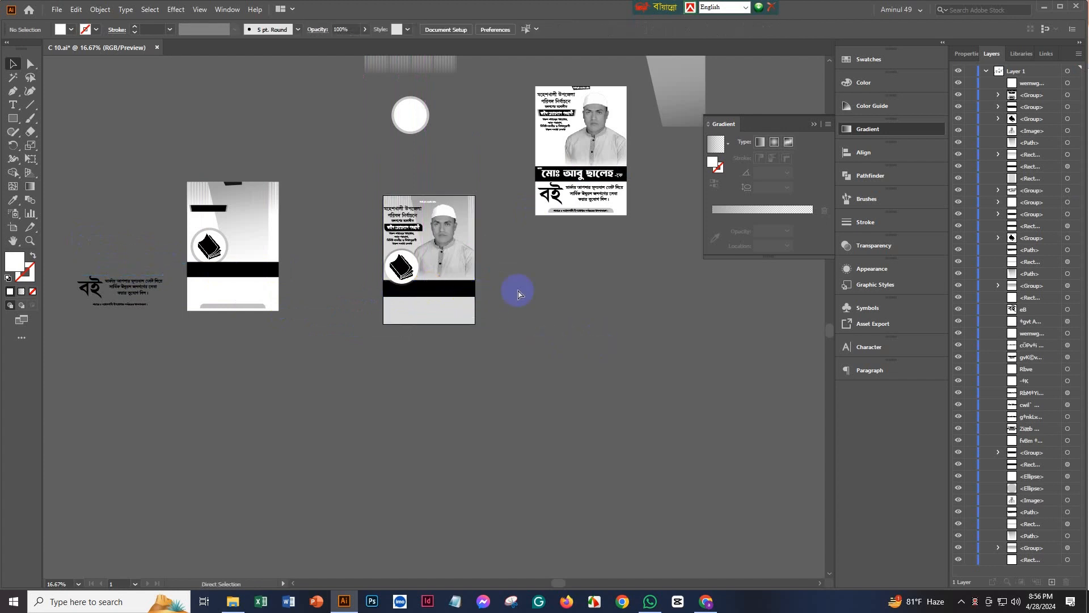
{"action": "key", "text": "ctrl+z"}
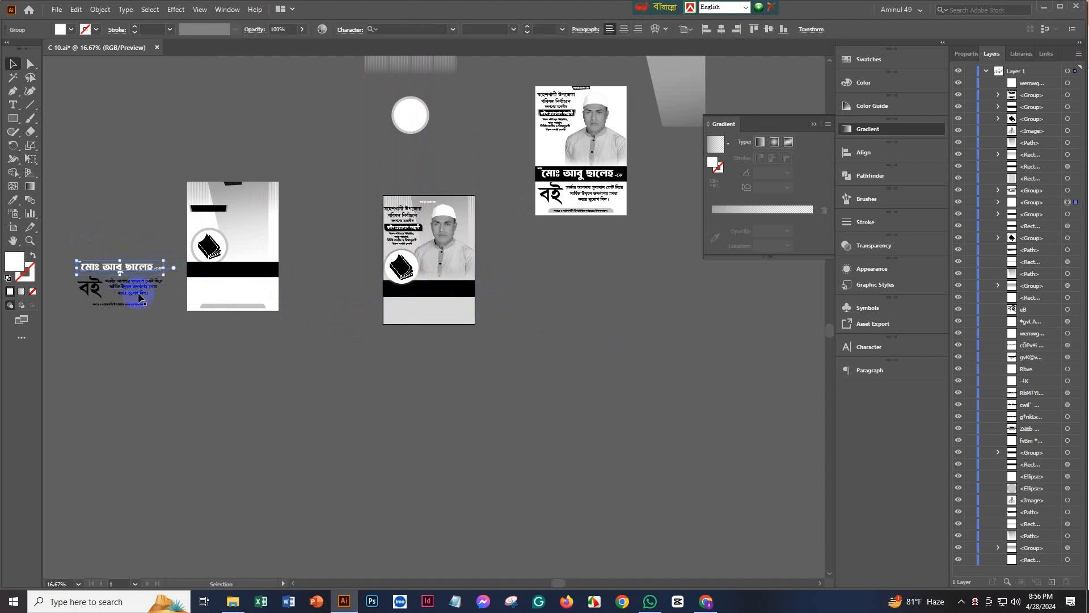
{"action": "key", "text": "ctrl+shift+z"}
- Bring the candidate name group to the front and nudge it slightly to centre it within the black band
{"action": "right_click", "coordinate": [331, 280]}
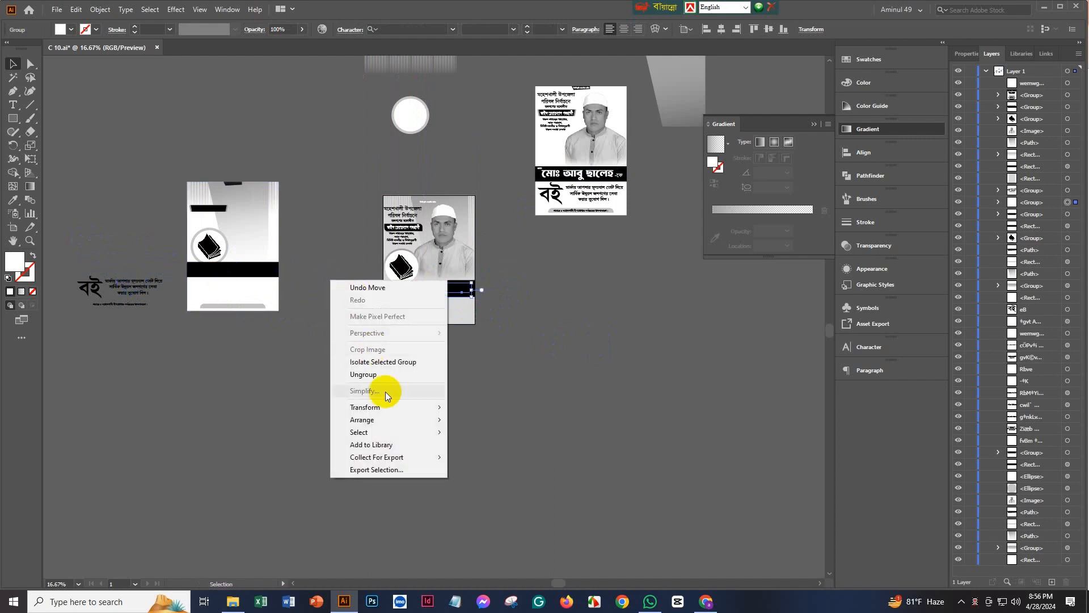
{"action": "mouse_move", "coordinate": [388, 407]}
{"action": "left_click", "coordinate": [515, 430]}
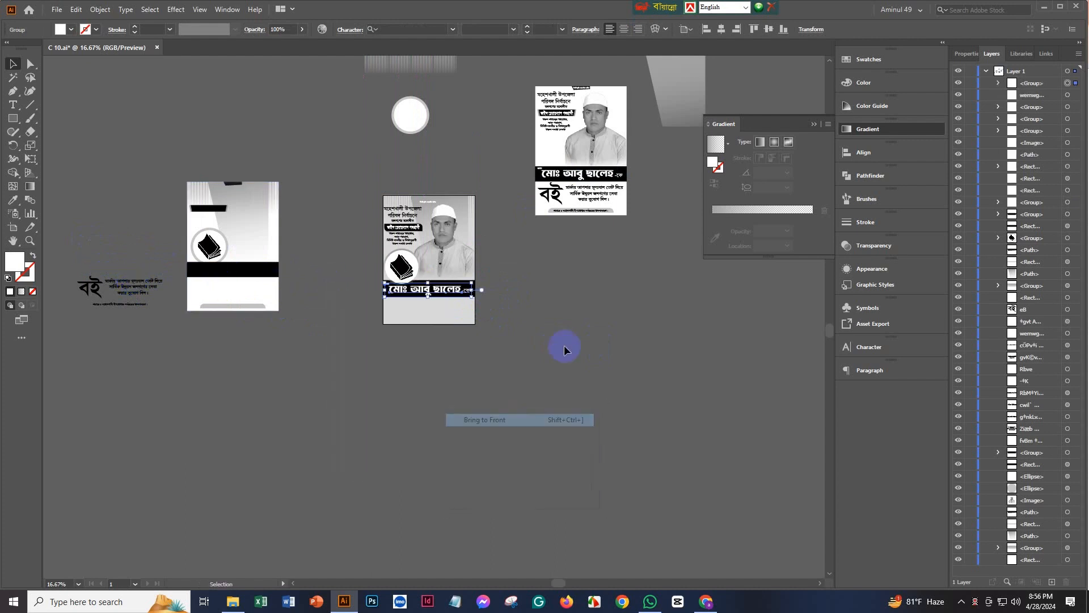
{"action": "left_click", "coordinate": [558, 338]}
{"action": "scroll", "coordinate": [437, 243], "scroll_direction": "up", "scroll_amount": 3}
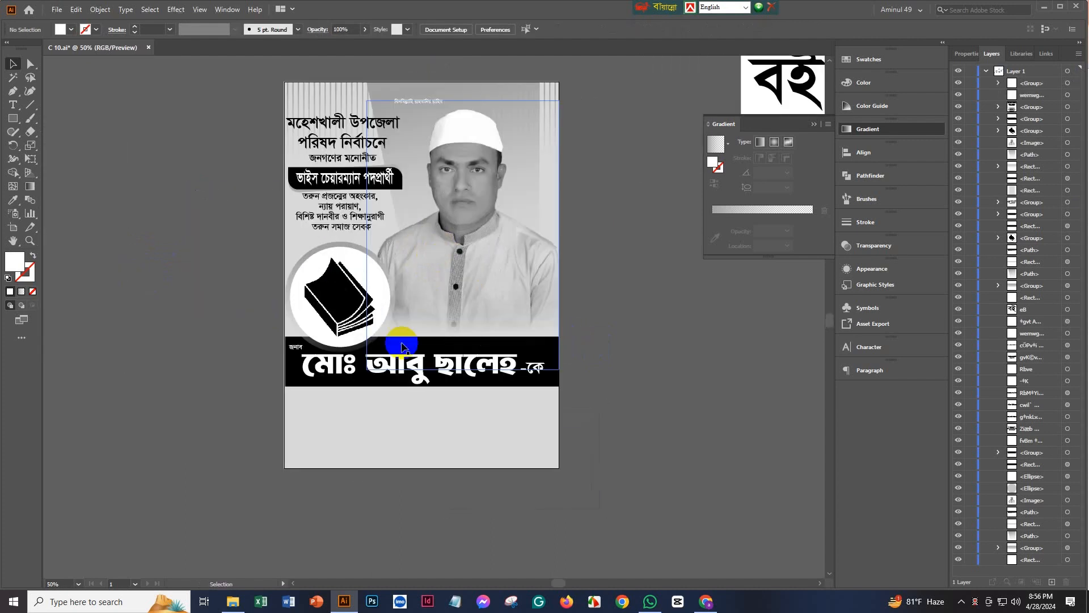
{"action": "left_click_drag", "start_coordinate": [322, 373], "coordinate": [328, 375]}
- Move the book emblem group beneath the black band in the layer stack
{"action": "left_click", "coordinate": [361, 314]}
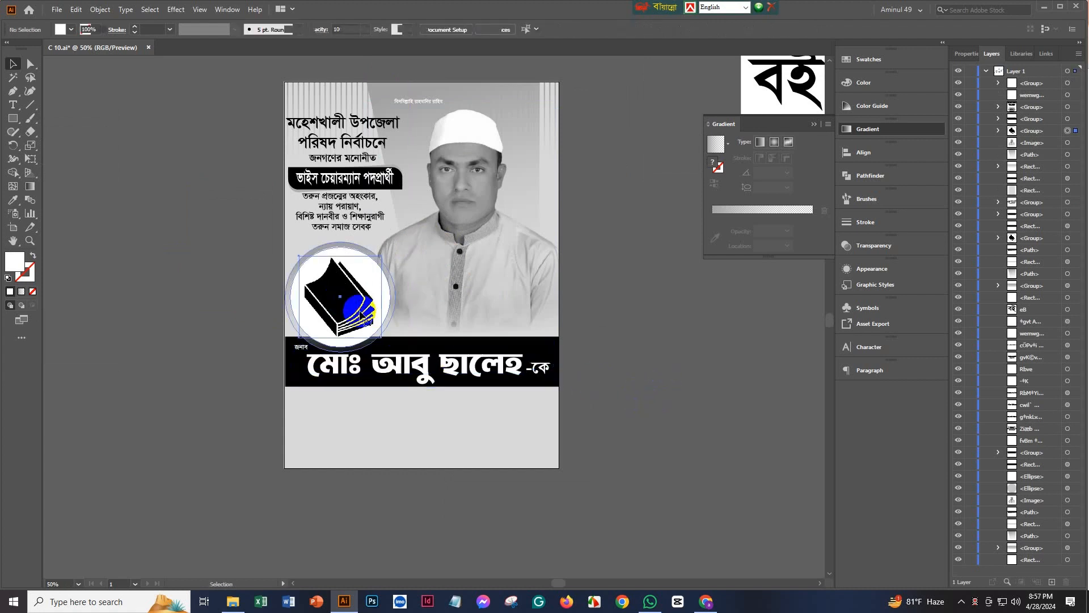
{"action": "left_click", "coordinate": [1021, 135]}
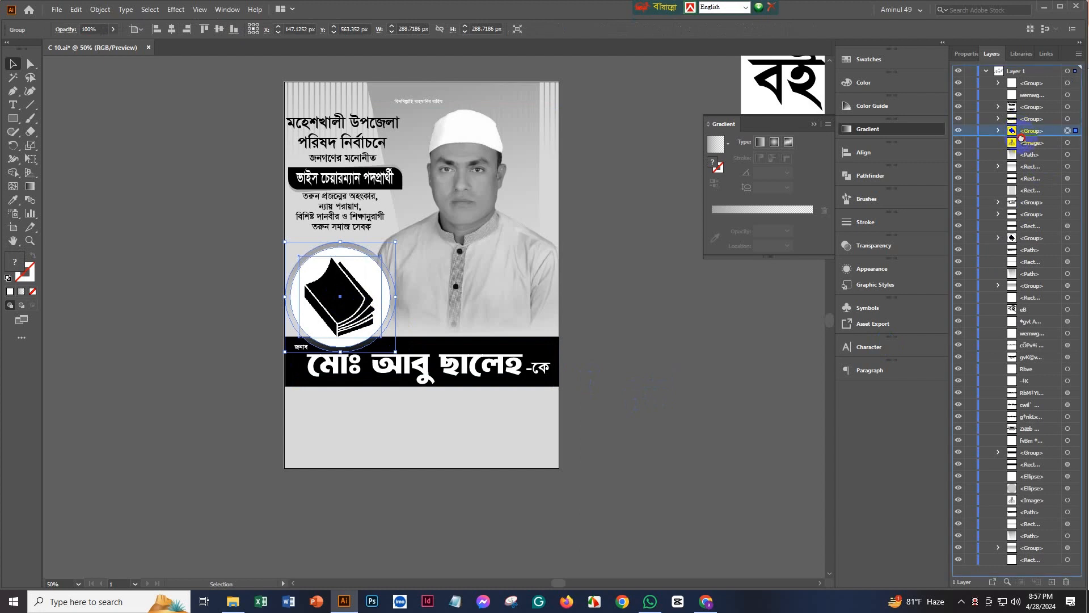
{"action": "left_click_drag", "start_coordinate": [1032, 159], "coordinate": [1038, 183]}
{"action": "left_click", "coordinate": [640, 331]}
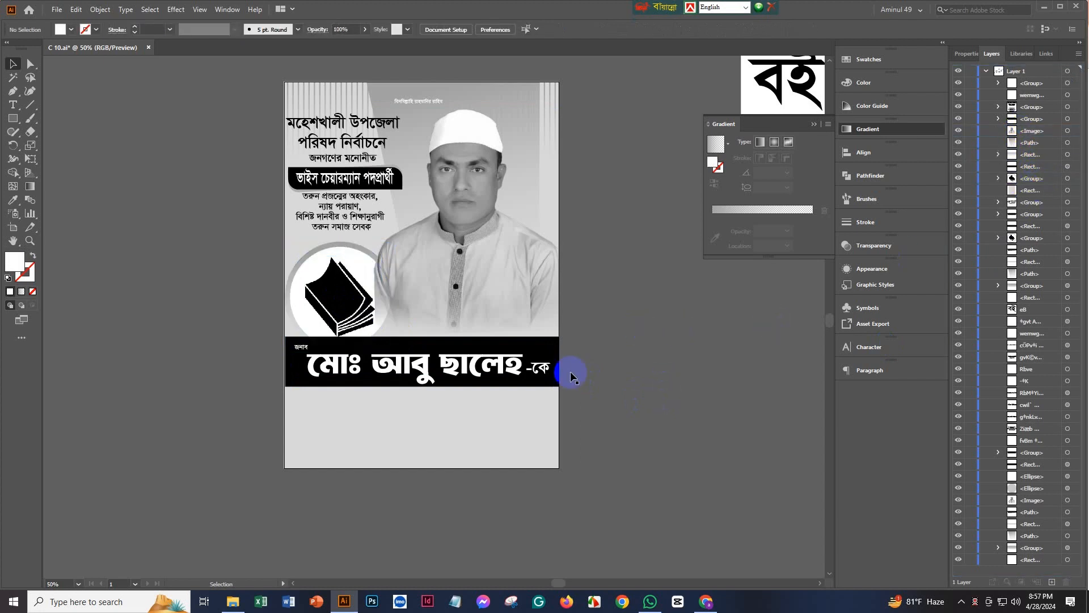
- Place the portrait image beneath the black band and move the slanted gradient shape behind the portrait in the layer stack
{"action": "left_click", "coordinate": [533, 340]}
{"action": "left_click_drag", "start_coordinate": [1030, 139], "coordinate": [1038, 172]}
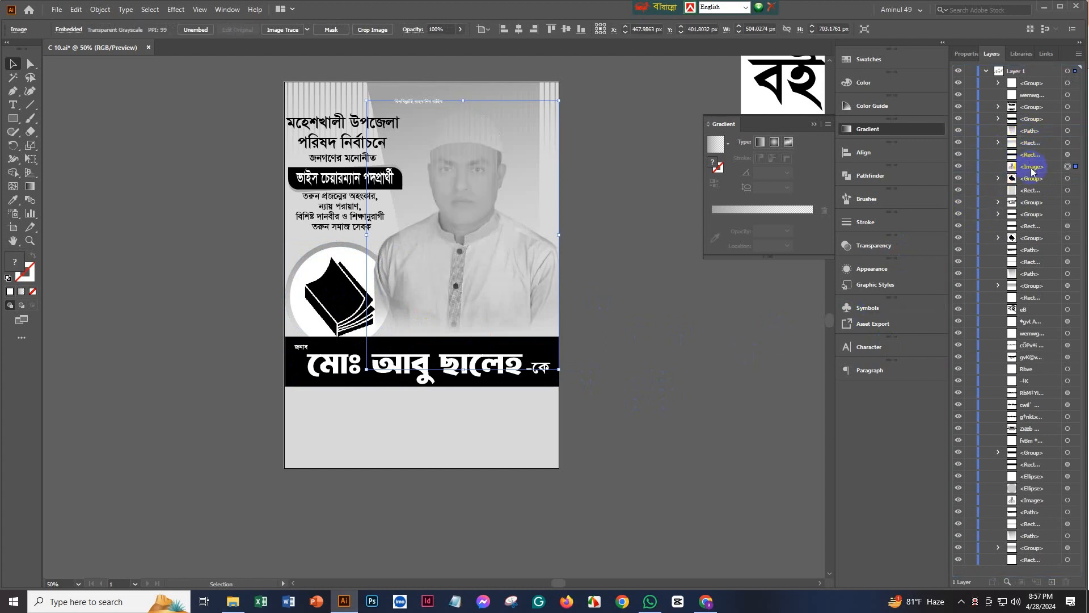
{"action": "left_click", "coordinate": [993, 134]}
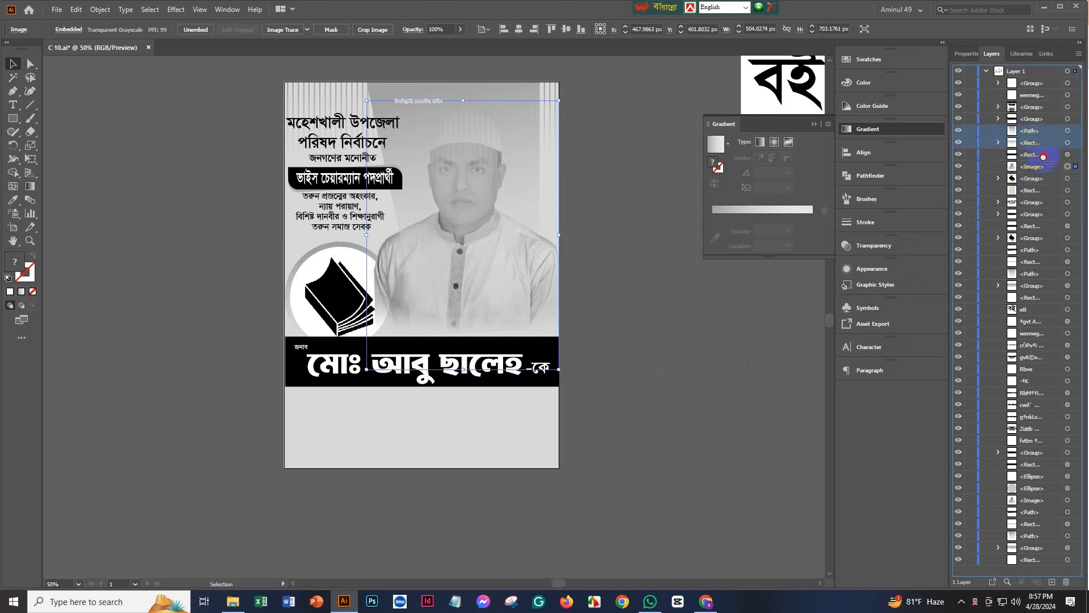
{"action": "left_click_drag", "start_coordinate": [1038, 184], "coordinate": [1038, 185]}
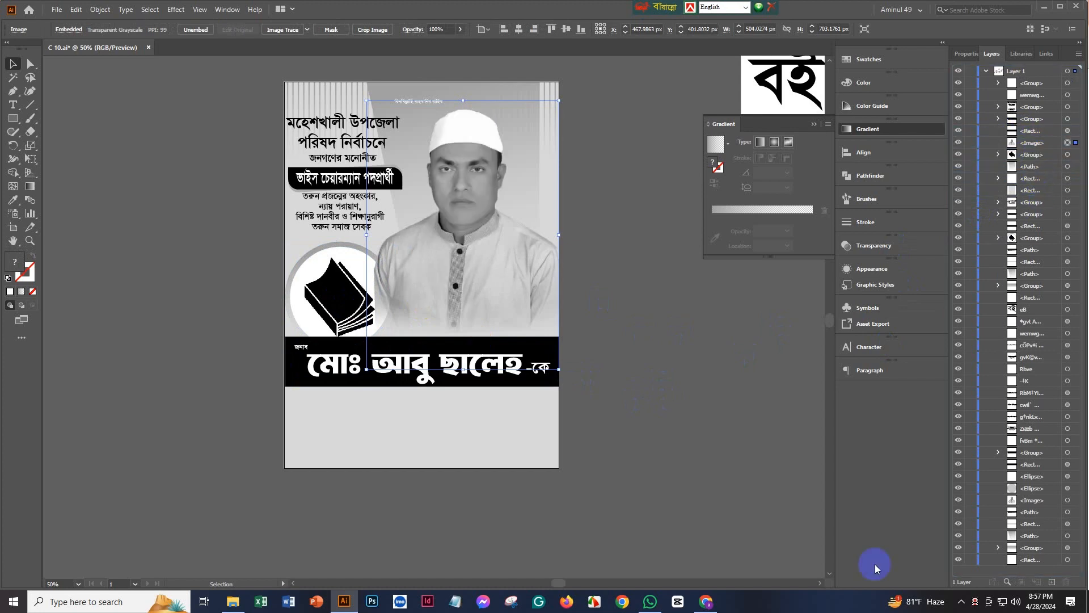
- Compare the small white text at the new poster's upper edge with its counterpart on the reference poster
{"action": "scroll", "coordinate": [595, 431], "scroll_direction": "down", "scroll_amount": 5}
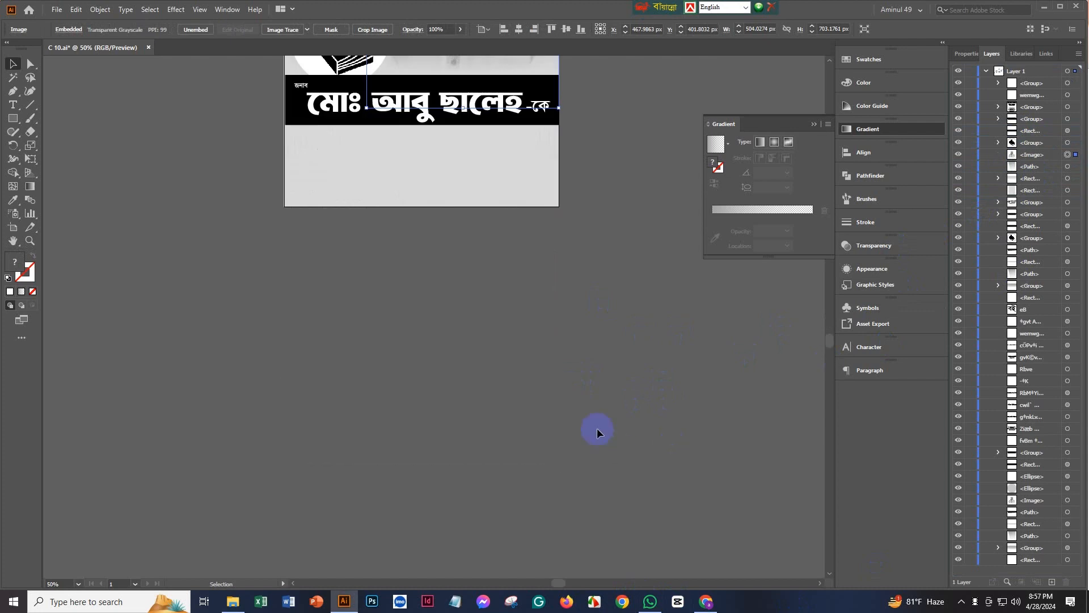
{"action": "scroll", "coordinate": [591, 418], "scroll_direction": "up", "scroll_amount": 6}
{"action": "scroll", "coordinate": [607, 358], "scroll_direction": "right", "scroll_amount": 1}
{"action": "scroll", "coordinate": [608, 358], "scroll_direction": "up", "scroll_amount": 1}
{"action": "scroll", "coordinate": [641, 310], "scroll_direction": "right", "scroll_amount": 1}
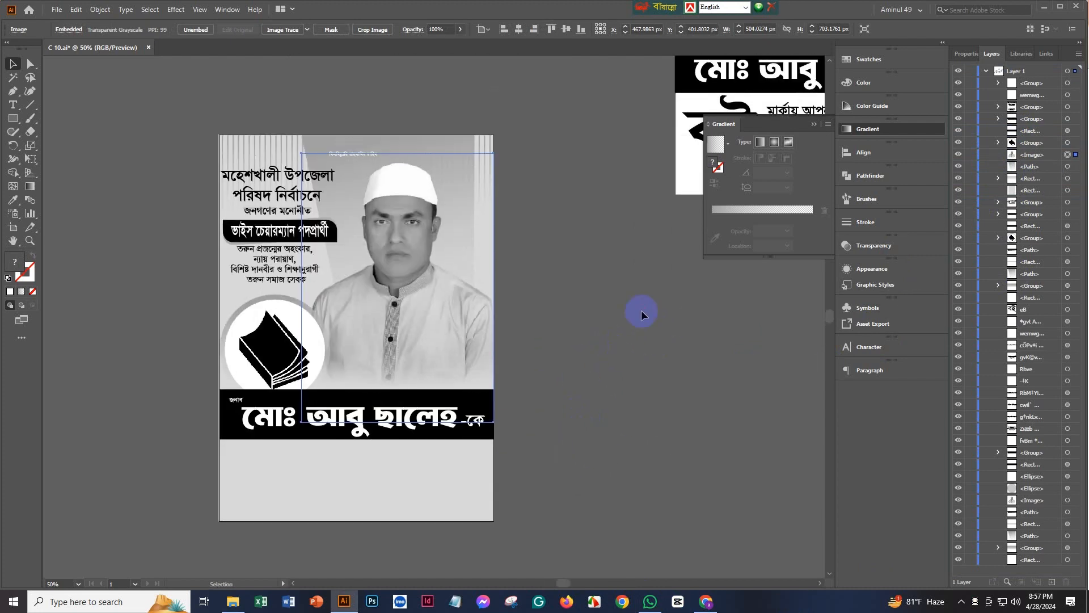
{"action": "left_click", "coordinate": [402, 102]}
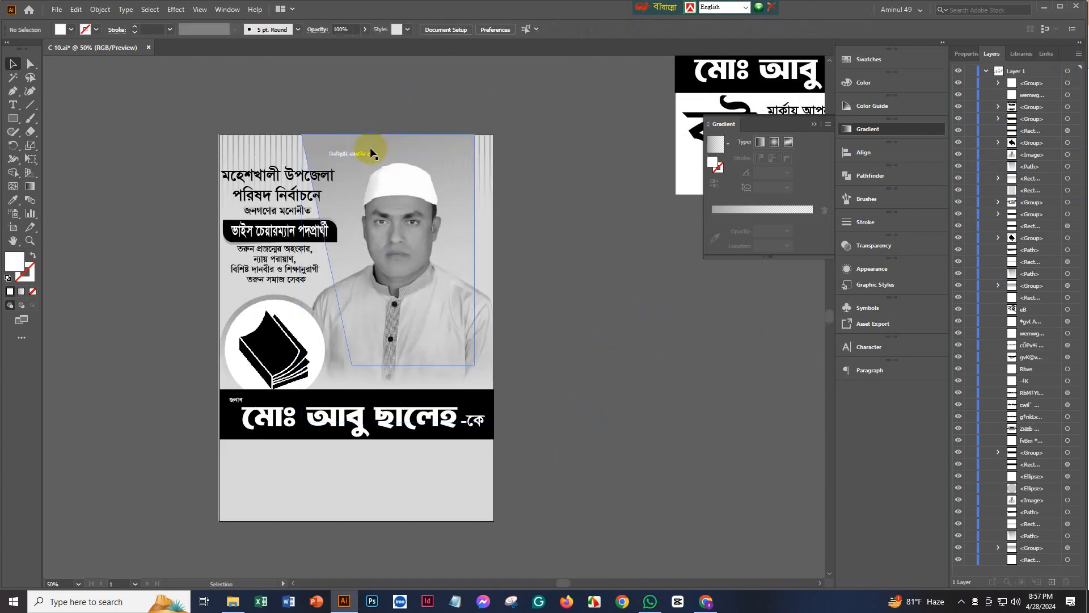
{"action": "scroll", "coordinate": [369, 148], "scroll_direction": "up", "scroll_amount": 4}
{"action": "left_click_drag", "start_coordinate": [357, 180], "coordinate": [386, 209]}
{"action": "scroll", "coordinate": [433, 170], "scroll_direction": "down", "scroll_amount": 6}
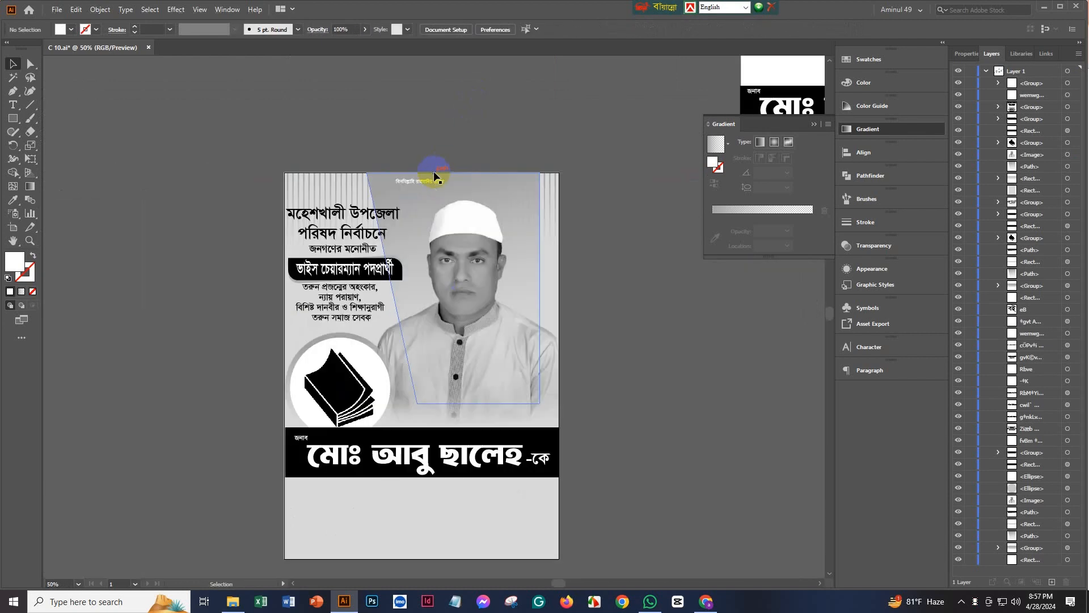
{"action": "left_click_drag", "start_coordinate": [480, 144], "coordinate": [450, 292]}
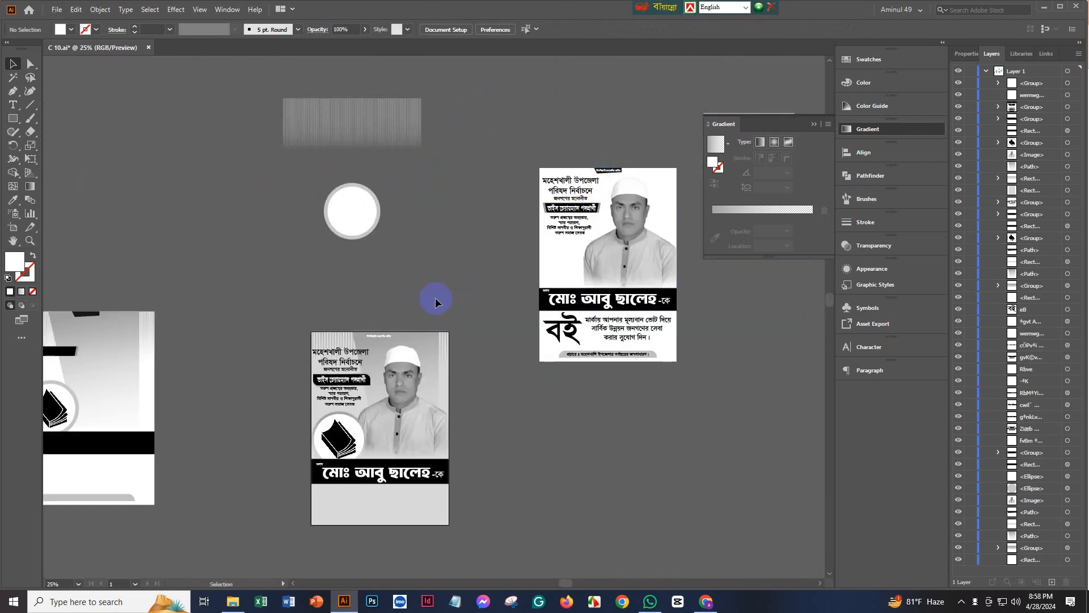
{"action": "scroll", "coordinate": [435, 318], "scroll_direction": "up", "scroll_amount": 4}
{"action": "left_click_drag", "start_coordinate": [433, 335], "coordinate": [447, 274]}
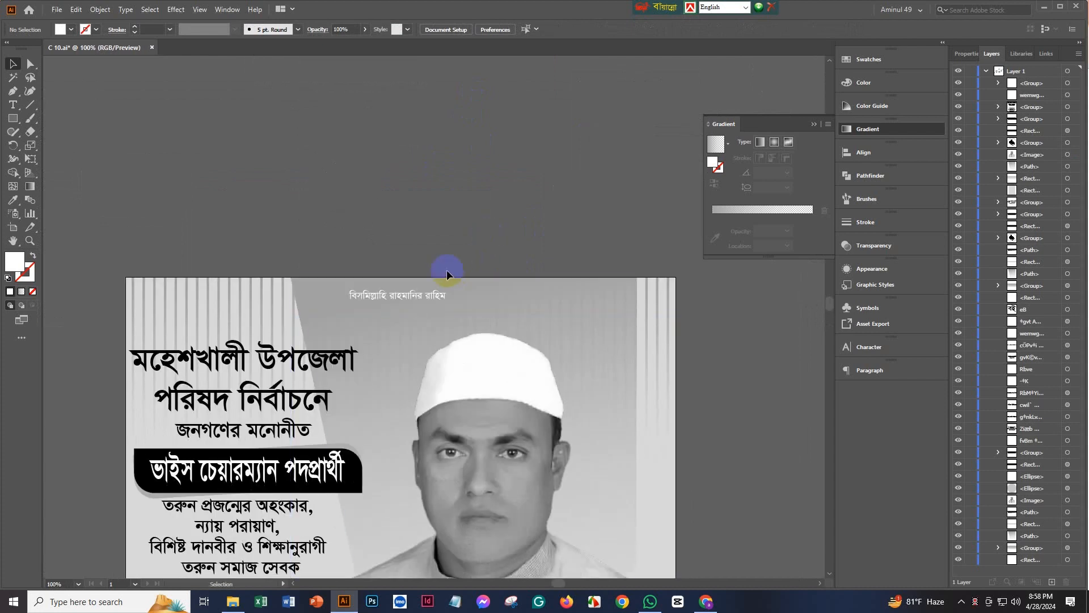
- Draw a white rounded rectangle about 269 by 41 px above the poster and paste a copy of it in front
{"action": "left_click", "coordinate": [397, 301]}
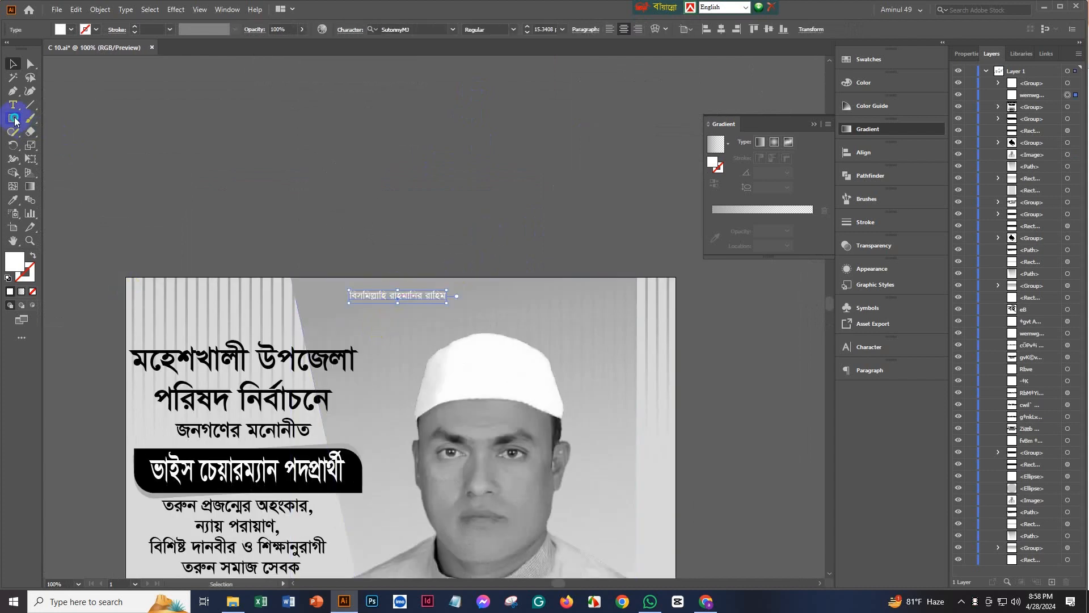
{"action": "left_click_drag", "start_coordinate": [14, 121], "coordinate": [62, 129]}
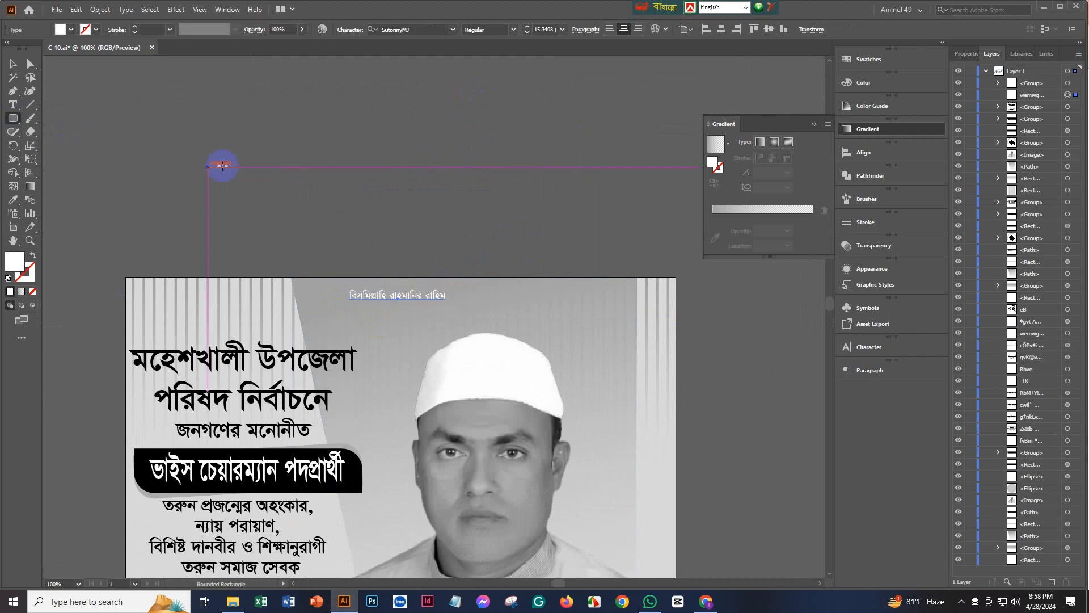
{"action": "left_click_drag", "start_coordinate": [299, 163], "coordinate": [432, 227]}
{"action": "left_click", "coordinate": [31, 69]}
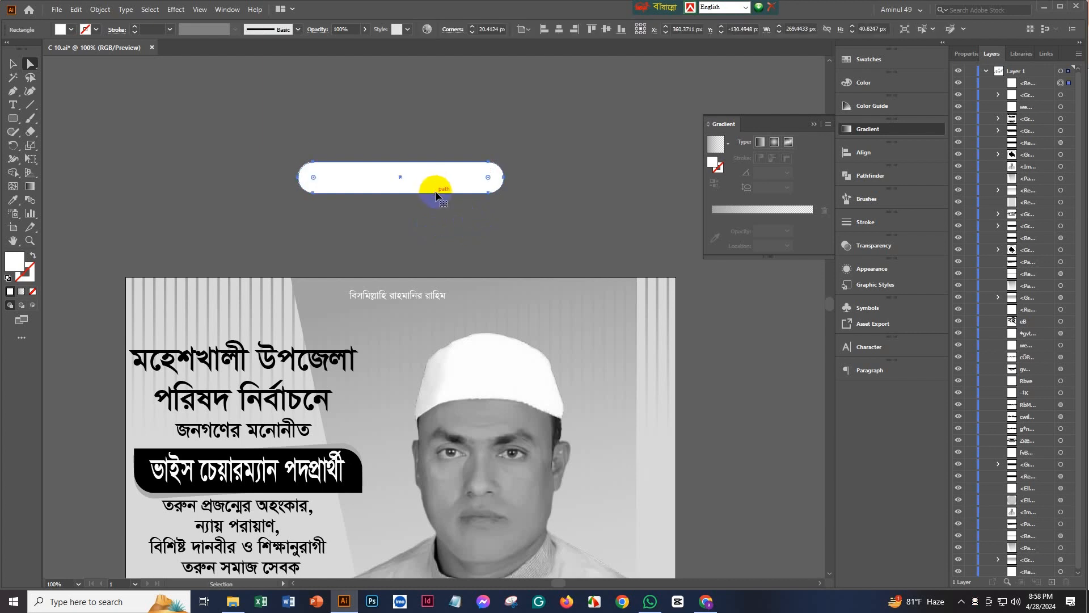
{"action": "key", "text": "ctrl+f"}
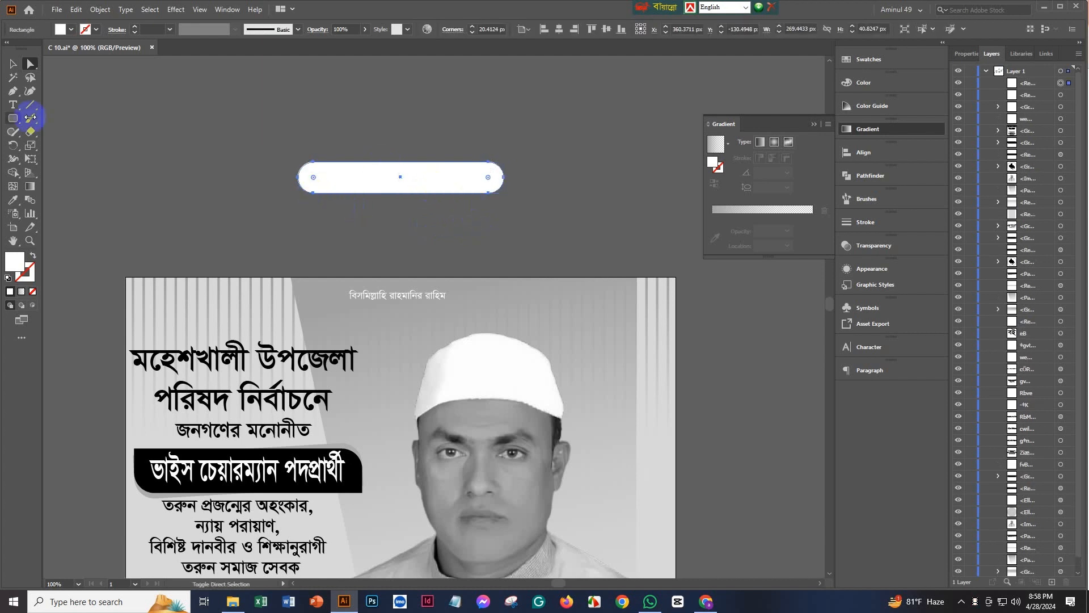
{"action": "left_click", "coordinate": [12, 65]}
{"action": "left_click", "coordinate": [498, 190]}
{"action": "left_click_drag", "start_coordinate": [506, 194], "coordinate": [513, 197]}
{"action": "key", "text": "ctrl+z"}
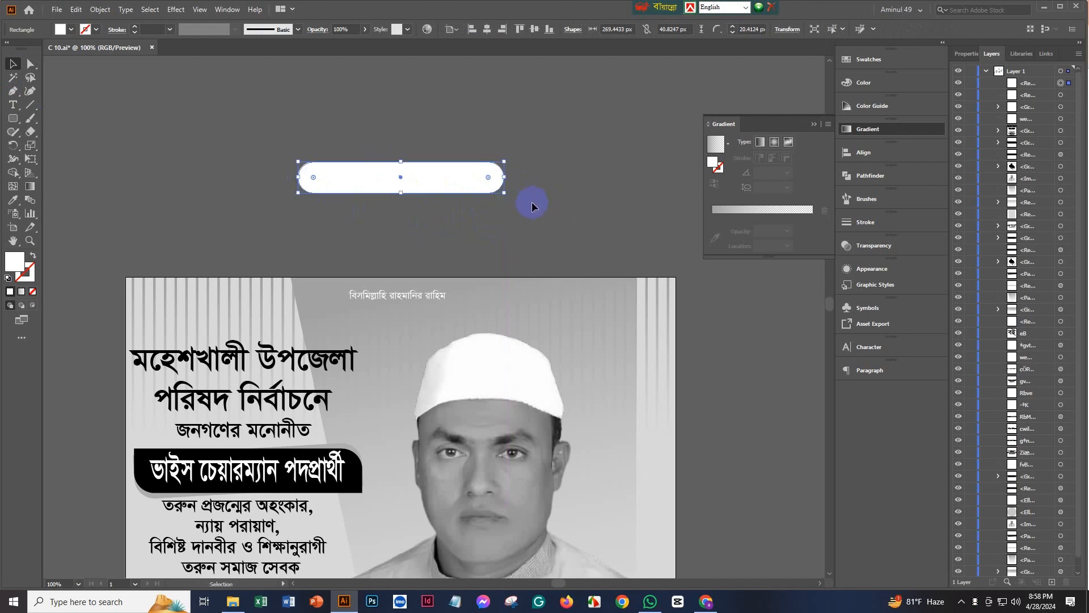
- Offset the white rounded rectangle's path outward by 2 px with miter joins
{"action": "left_click", "coordinate": [83, 7]}
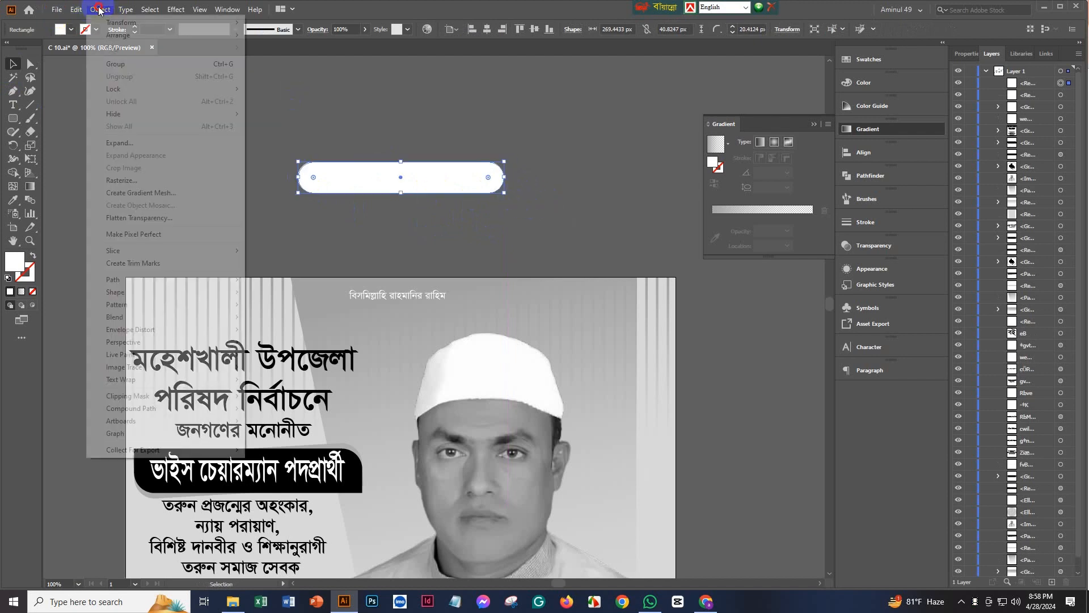
{"action": "mouse_move", "coordinate": [100, 9]}
{"action": "mouse_move", "coordinate": [156, 284]}
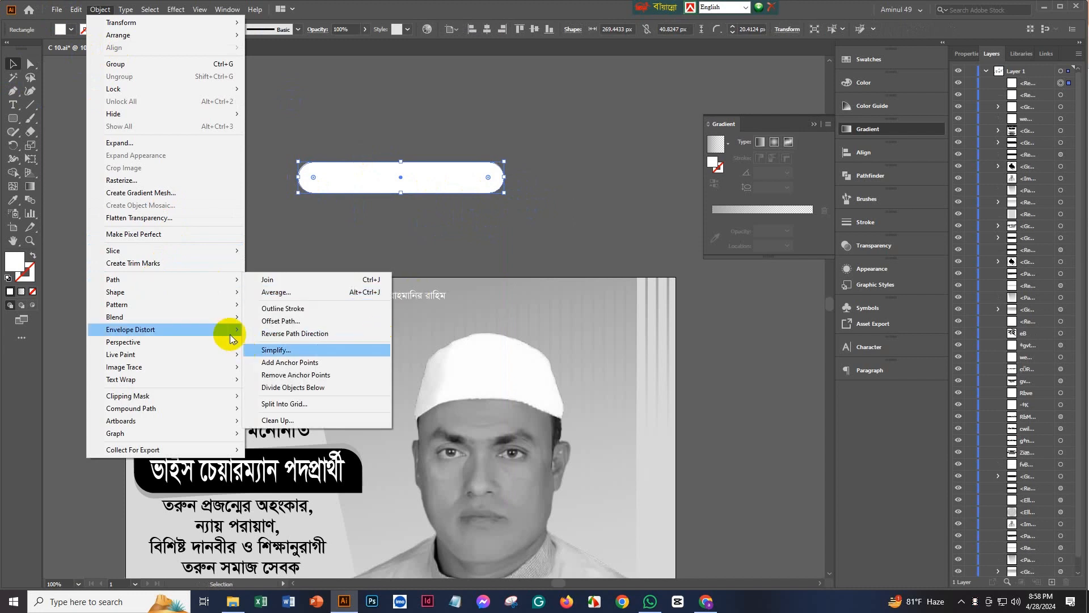
{"action": "left_click", "coordinate": [272, 321]}
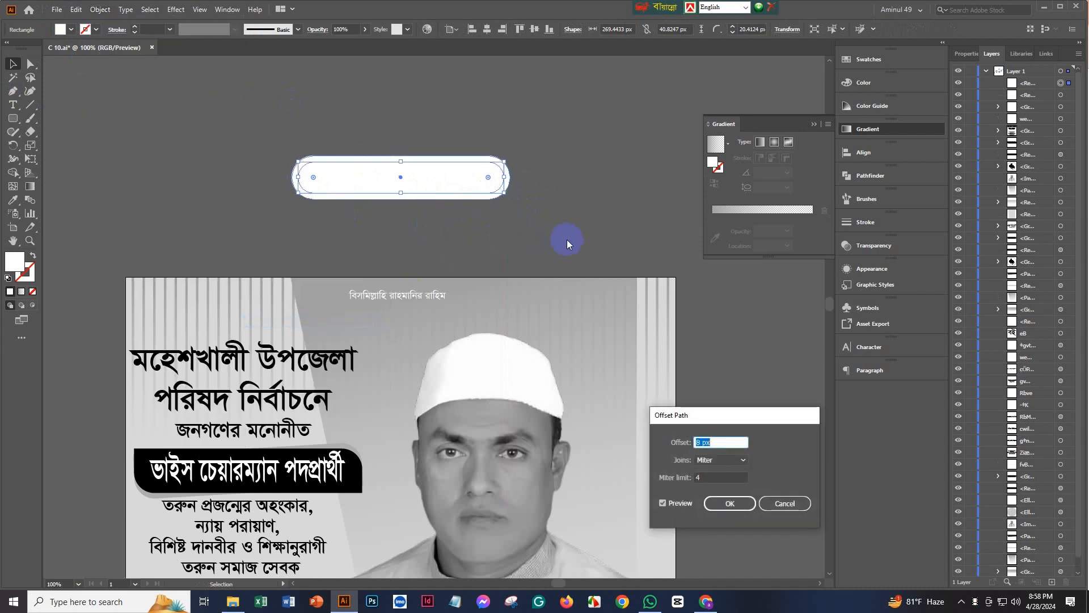
{"action": "type", "text": "2"}
{"action": "key", "text": "Tab"}
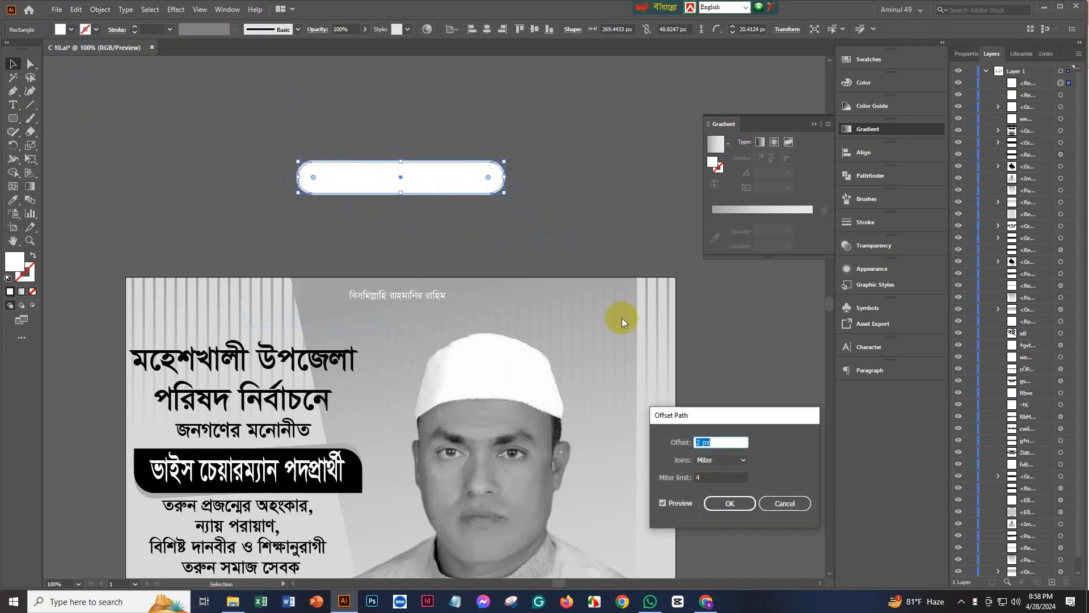
{"action": "left_click", "coordinate": [729, 503]}
{"action": "left_click", "coordinate": [510, 245]}
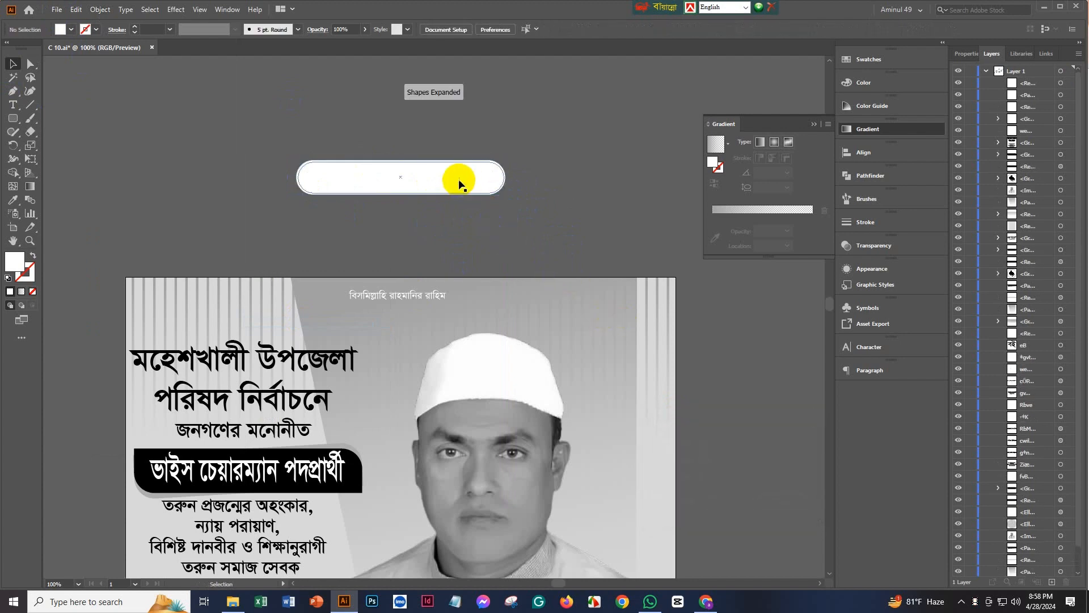
- Fill the inner rounded rectangle with black so the offset shape frames it in white
{"action": "left_click", "coordinate": [458, 179]}
{"action": "double_click", "coordinate": [13, 261]}
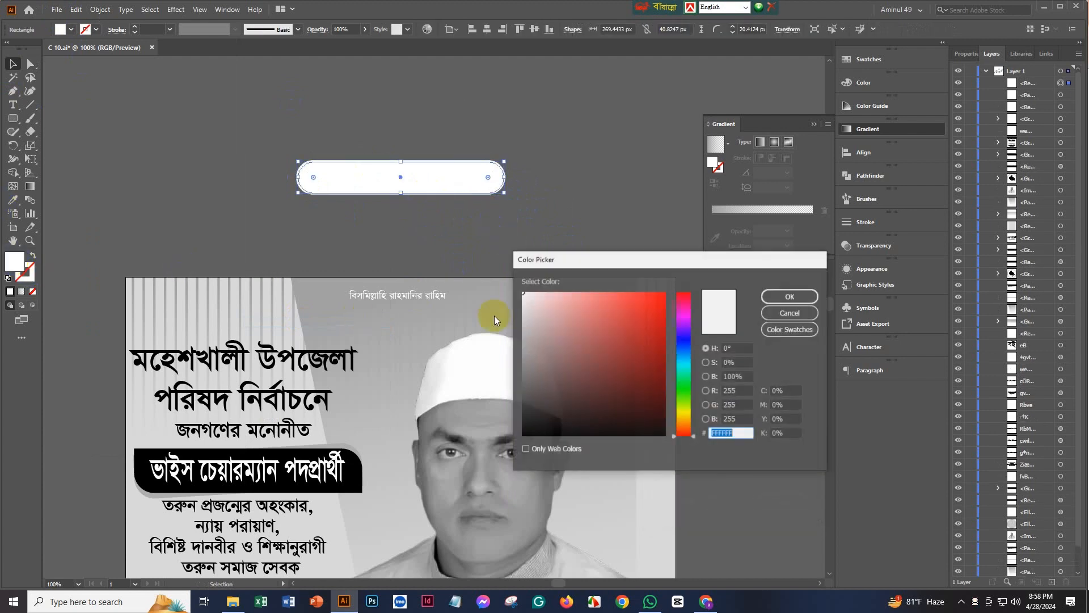
{"action": "left_click", "coordinate": [525, 380]}
{"action": "left_click_drag", "start_coordinate": [524, 381], "coordinate": [519, 439]}
{"action": "left_click", "coordinate": [789, 296]}
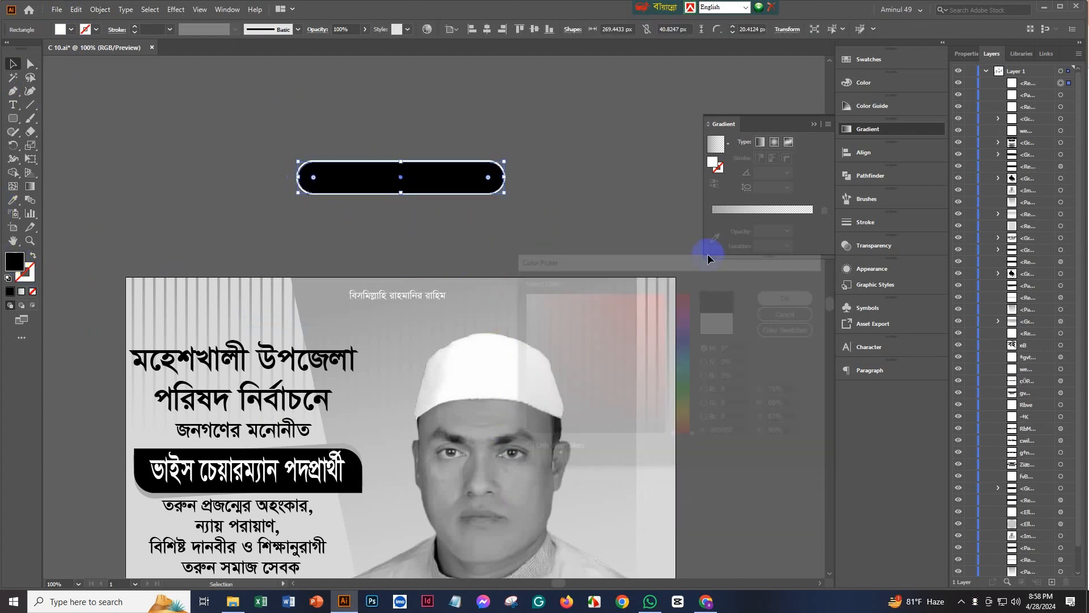
- Group the black rounded rectangle with the white offset shape around it
{"action": "left_click", "coordinate": [418, 162]}
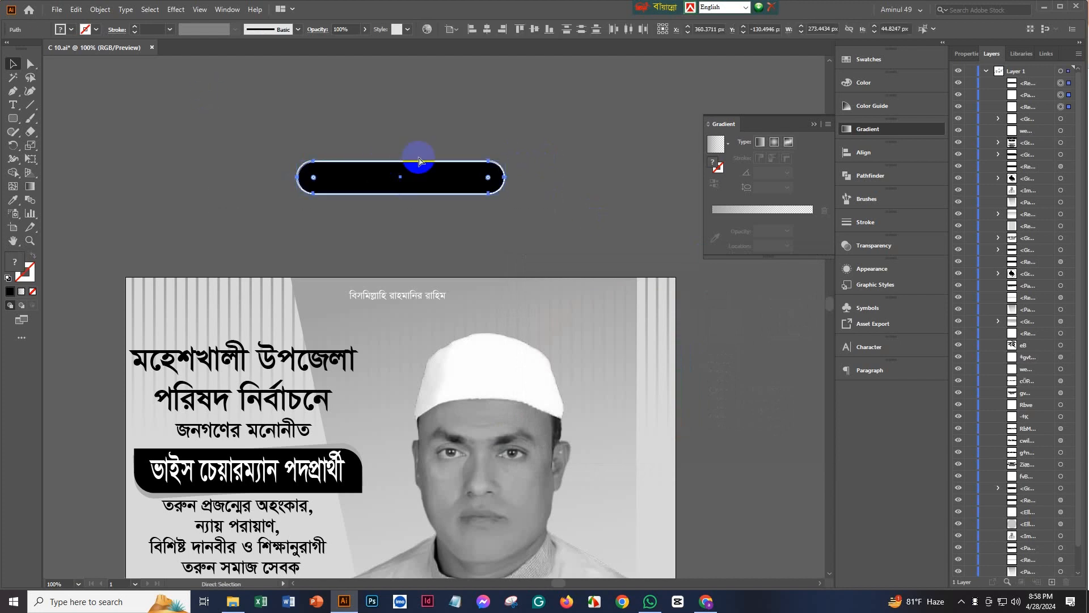
{"action": "key", "text": "ctrl+g"}
{"action": "key", "text": "v"}
{"action": "left_click", "coordinate": [484, 187]}
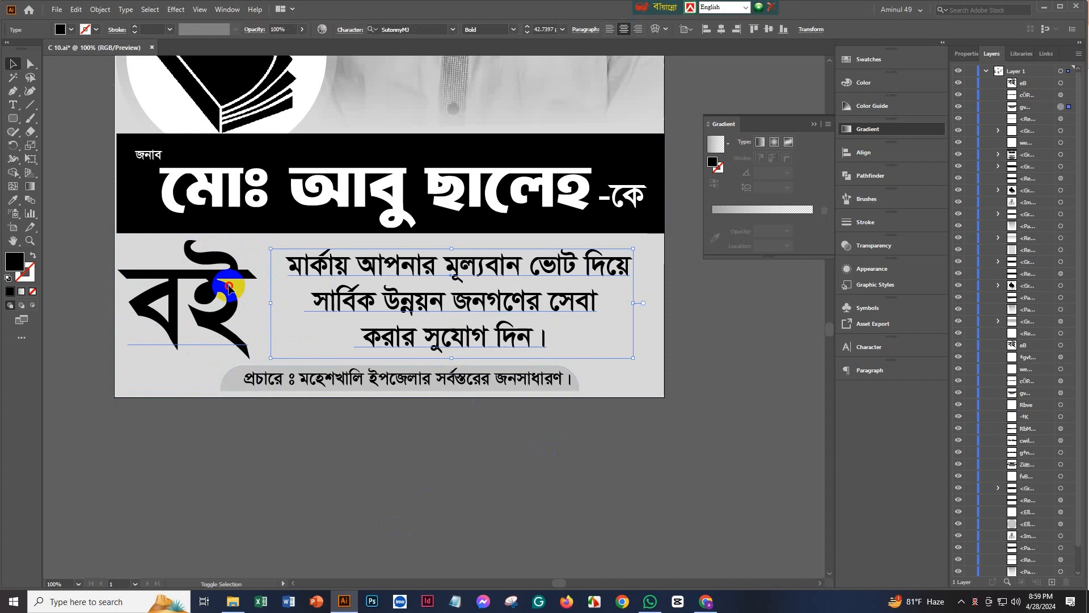
- Shift the large বই text and the three-line vote appeal together slightly right in the poster's lower area
{"action": "left_click", "coordinate": [229, 290], "text": "shift"}
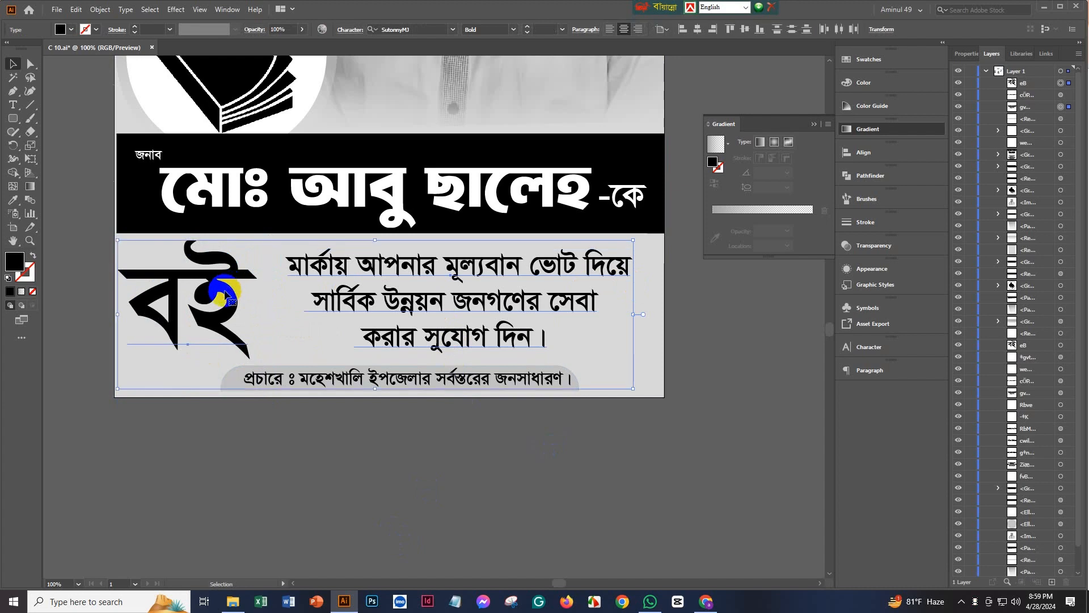
{"action": "left_click_drag", "start_coordinate": [229, 289], "coordinate": [233, 294]}
{"action": "left_click", "coordinate": [419, 440]}
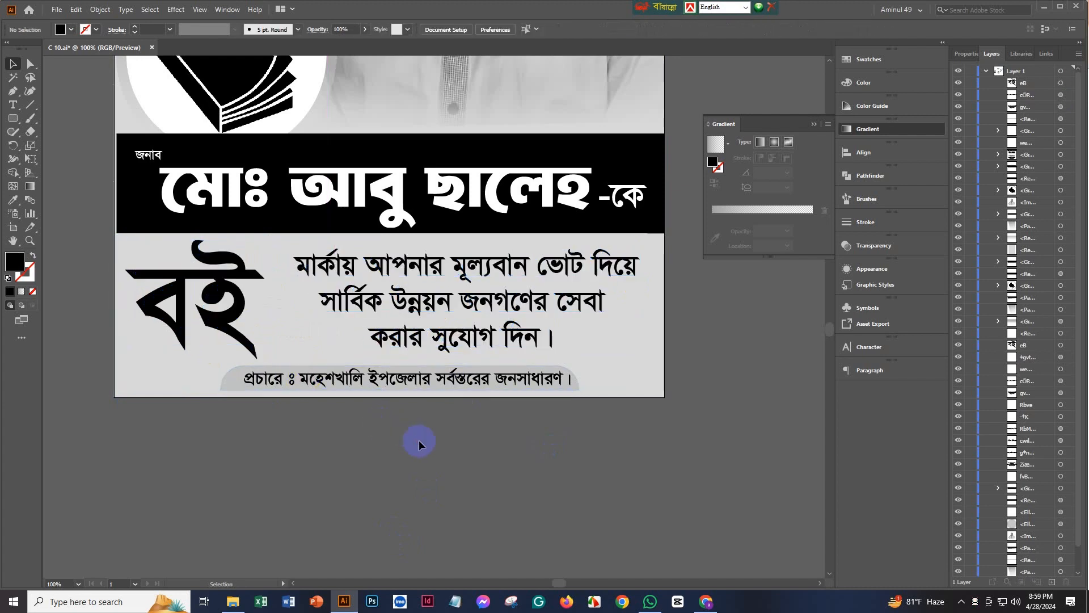
- Examine the finished poster's overall layout alongside the original poster and the surrounding artwork
{"action": "scroll", "coordinate": [502, 426], "scroll_direction": "down", "scroll_amount": 2}
{"action": "scroll", "coordinate": [543, 410], "scroll_direction": "right", "scroll_amount": 4}
{"action": "scroll", "coordinate": [543, 410], "scroll_direction": "up", "scroll_amount": 4}
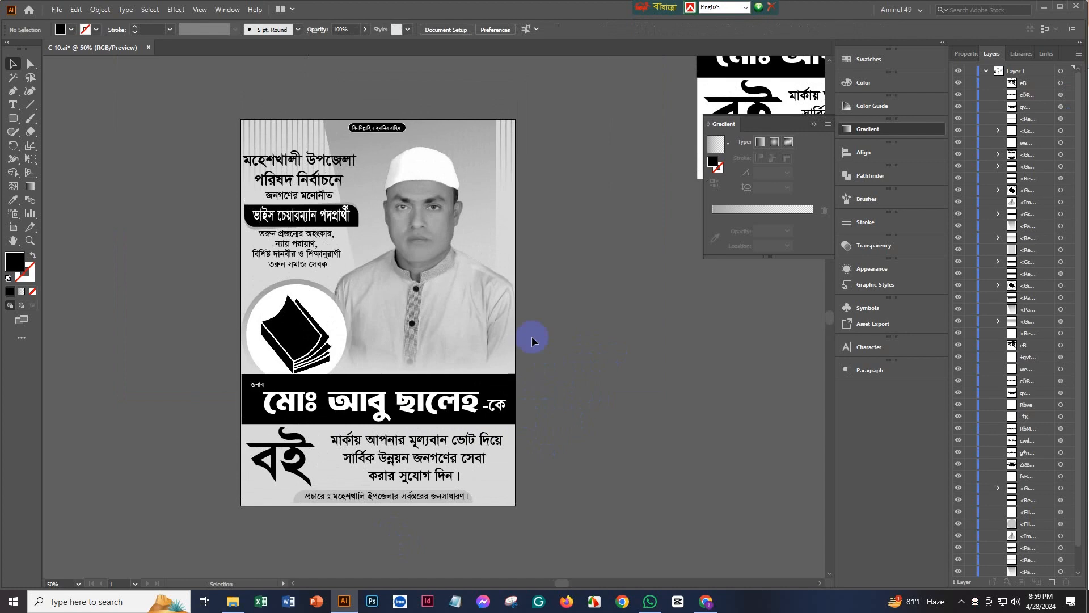
{"action": "scroll", "coordinate": [533, 340], "scroll_direction": "down", "scroll_amount": 2}
{"action": "left_click_drag", "start_coordinate": [588, 356], "coordinate": [445, 366]}
{"action": "left_click_drag", "start_coordinate": [485, 374], "coordinate": [522, 390]}
{"action": "scroll", "coordinate": [502, 403], "scroll_direction": "down", "scroll_amount": 1}
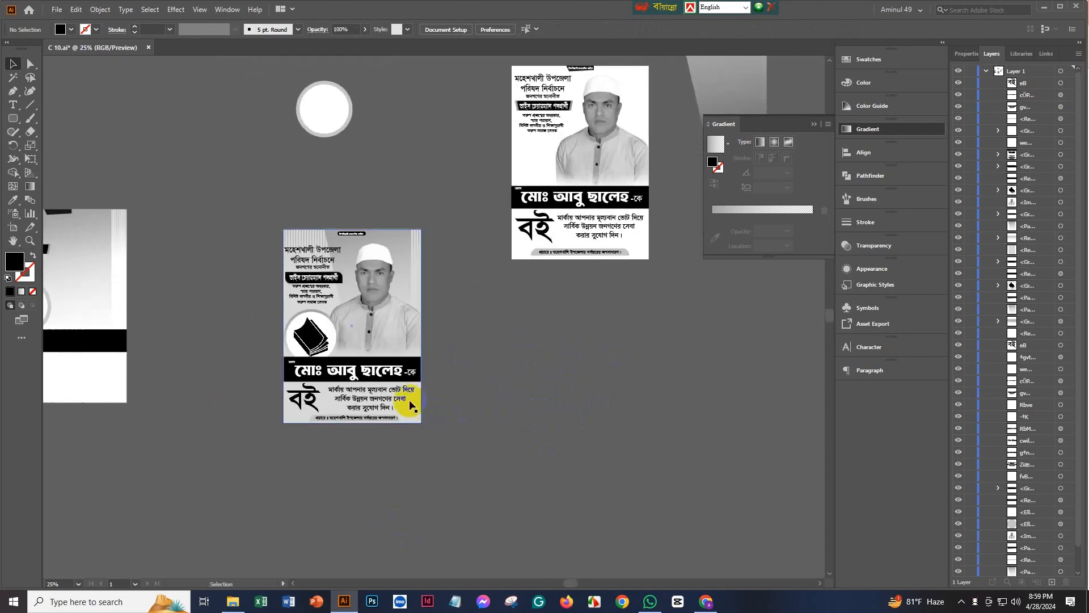
{"action": "scroll", "coordinate": [439, 467], "scroll_direction": "up", "scroll_amount": 2}
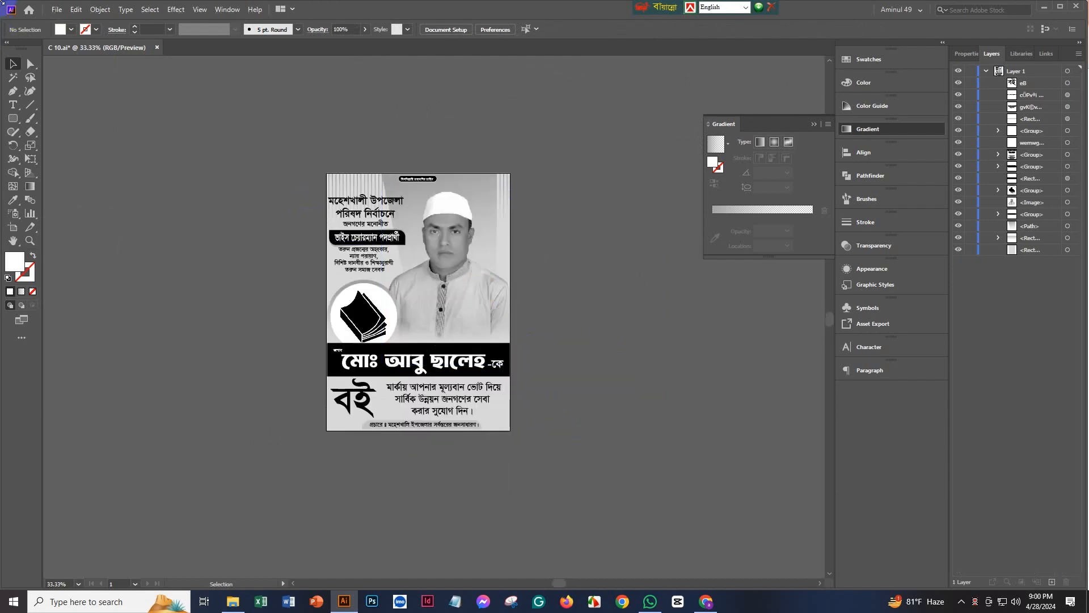
- Review the file formats offered by Save As for the C 10 document, and close it without saving
{"action": "left_click", "coordinate": [56, 9]}
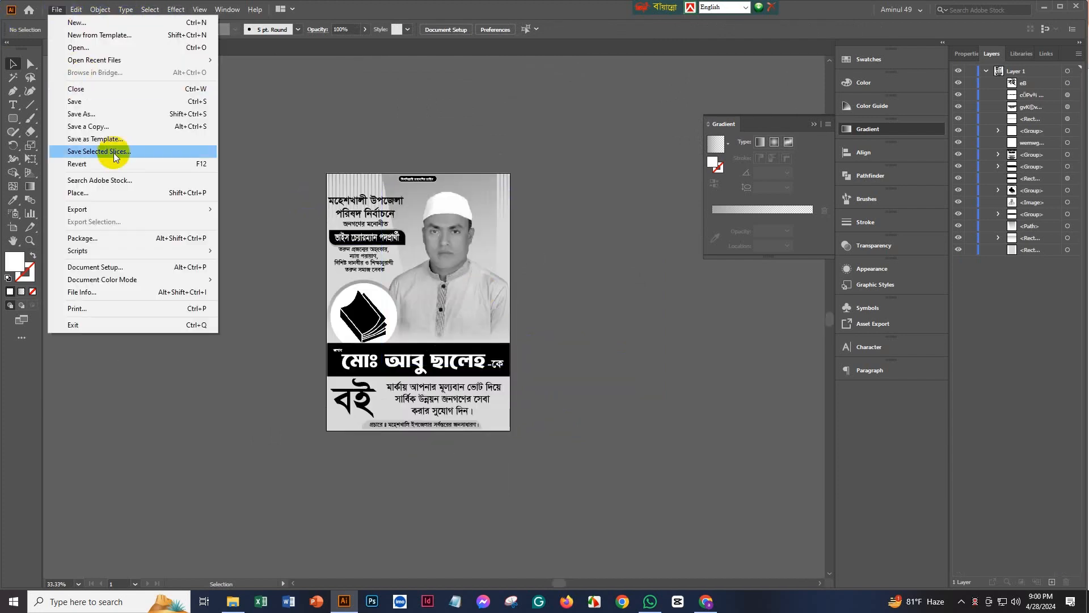
{"action": "left_click", "coordinate": [118, 112]}
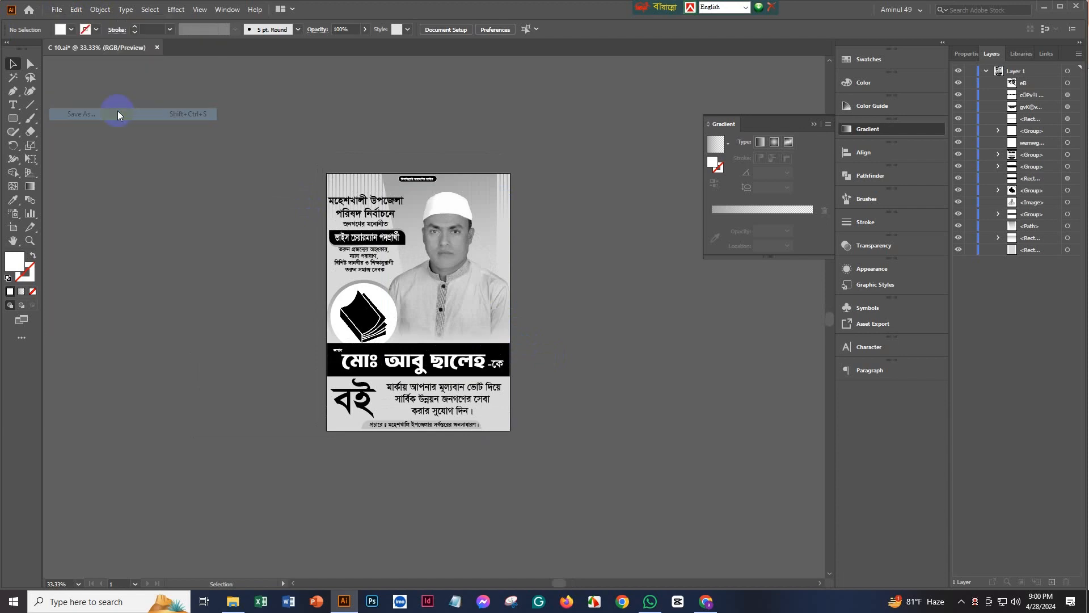
{"action": "left_click", "coordinate": [110, 492]}
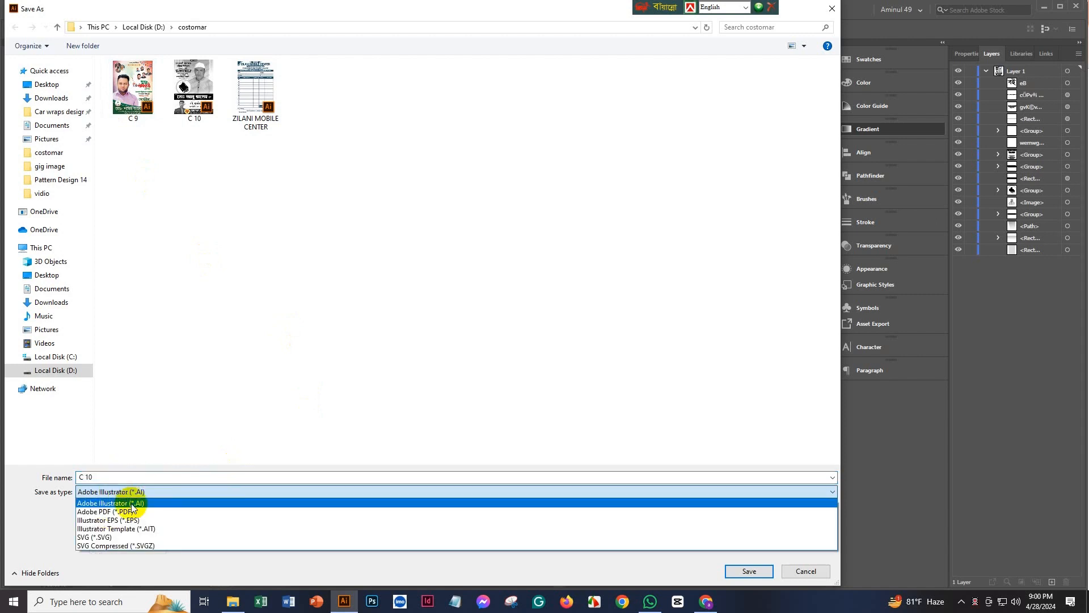
{"action": "left_click", "coordinate": [812, 570]}
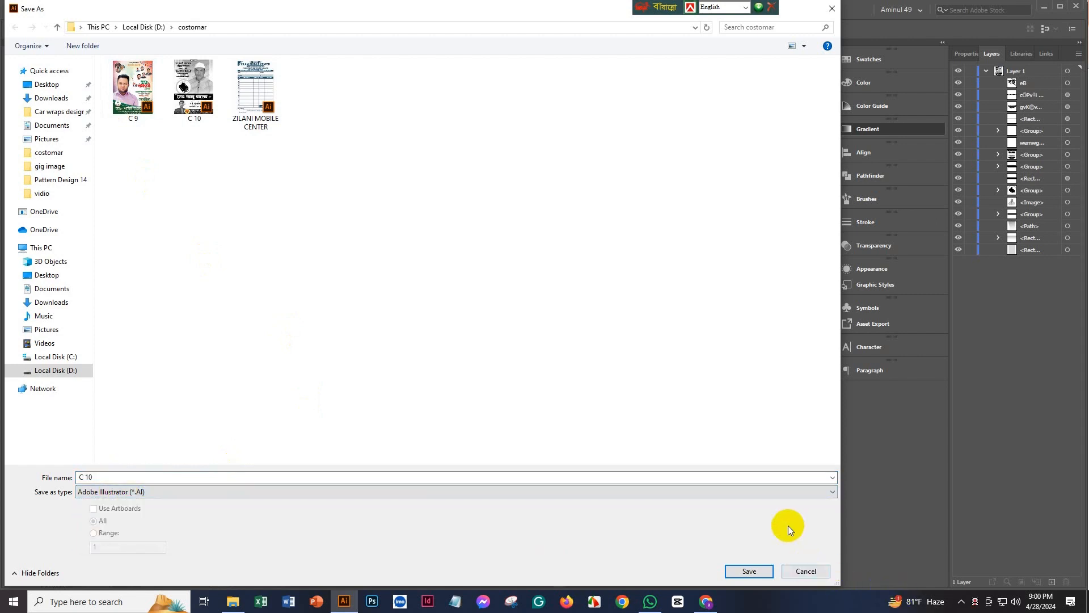
{"action": "left_click", "coordinate": [806, 574]}
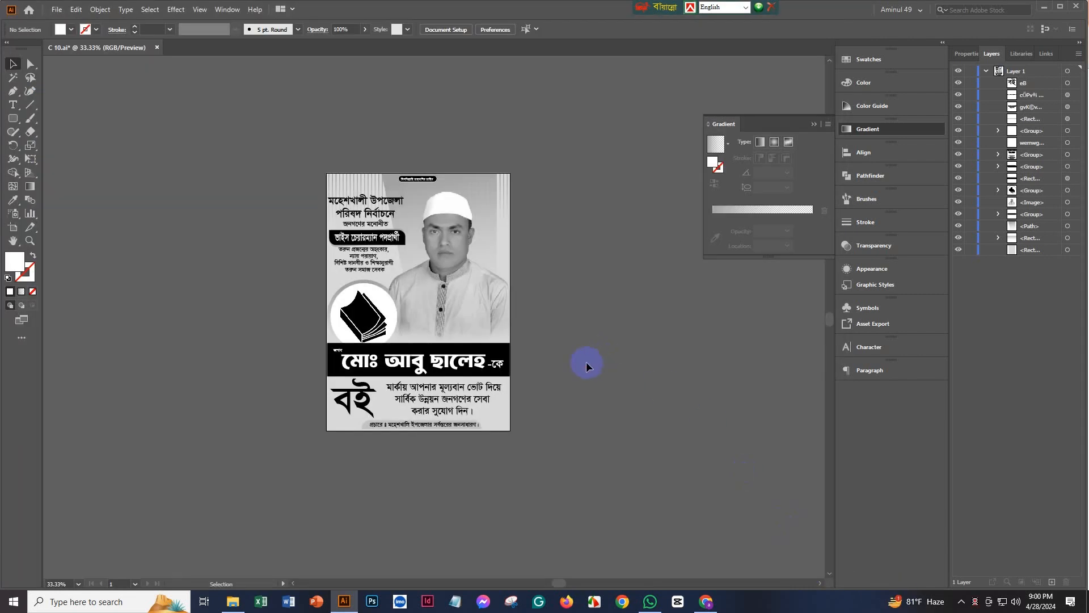
- Preview the poster's optimized JPEG output in Save for Web, and leave without saving
{"action": "scroll", "coordinate": [510, 295], "scroll_direction": "up", "scroll_amount": 2}
{"action": "left_click_drag", "start_coordinate": [575, 297], "coordinate": [558, 317]}
{"action": "scroll", "coordinate": [607, 282], "scroll_direction": "down", "scroll_amount": 2}
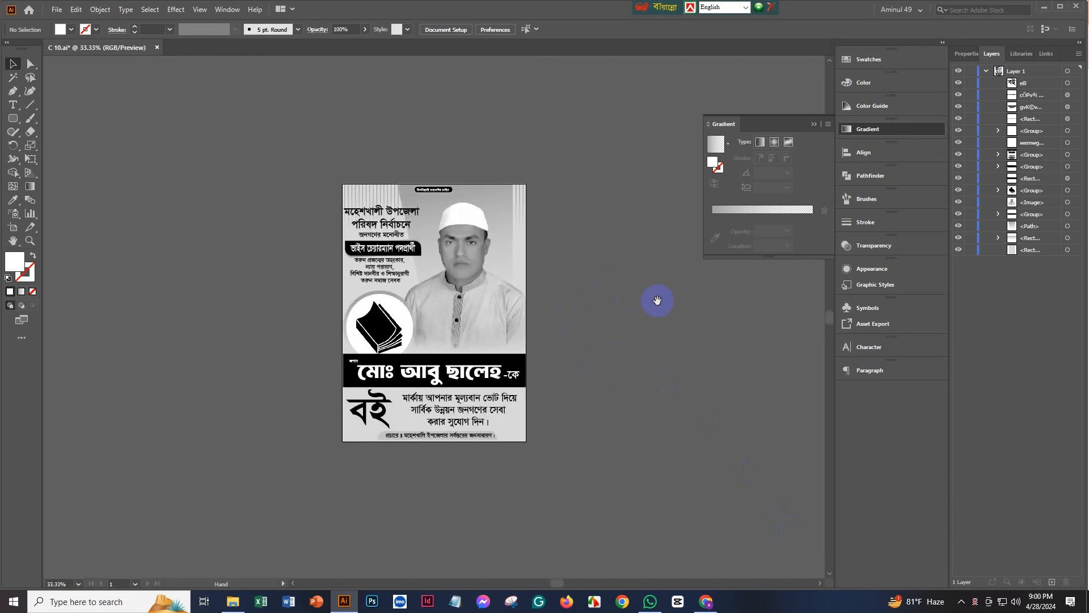
{"action": "key", "text": "ctrl+alt+shift+s"}
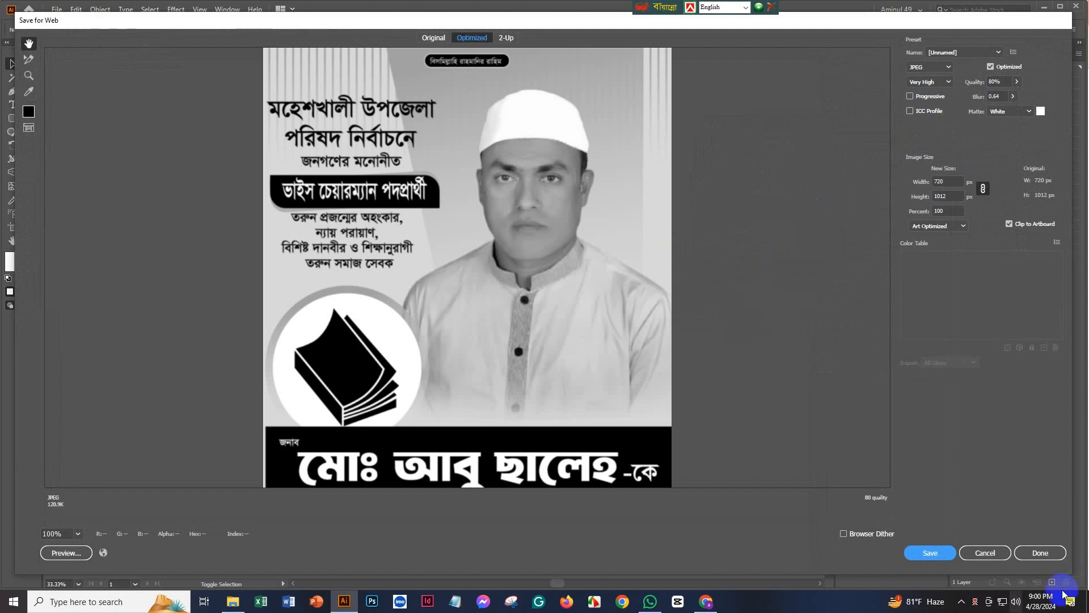
{"action": "left_click", "coordinate": [976, 559]}
- Set up a JPEG export of C 10 using all artboards, and cancel it
{"action": "left_click", "coordinate": [57, 9]}
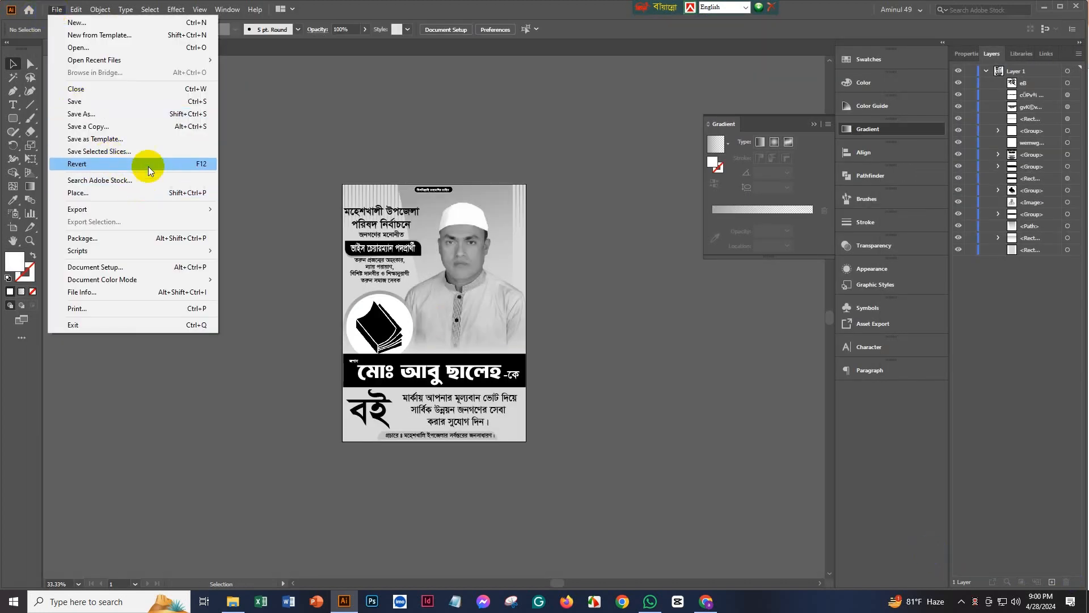
{"action": "mouse_move", "coordinate": [148, 209]}
{"action": "left_click", "coordinate": [261, 222]}
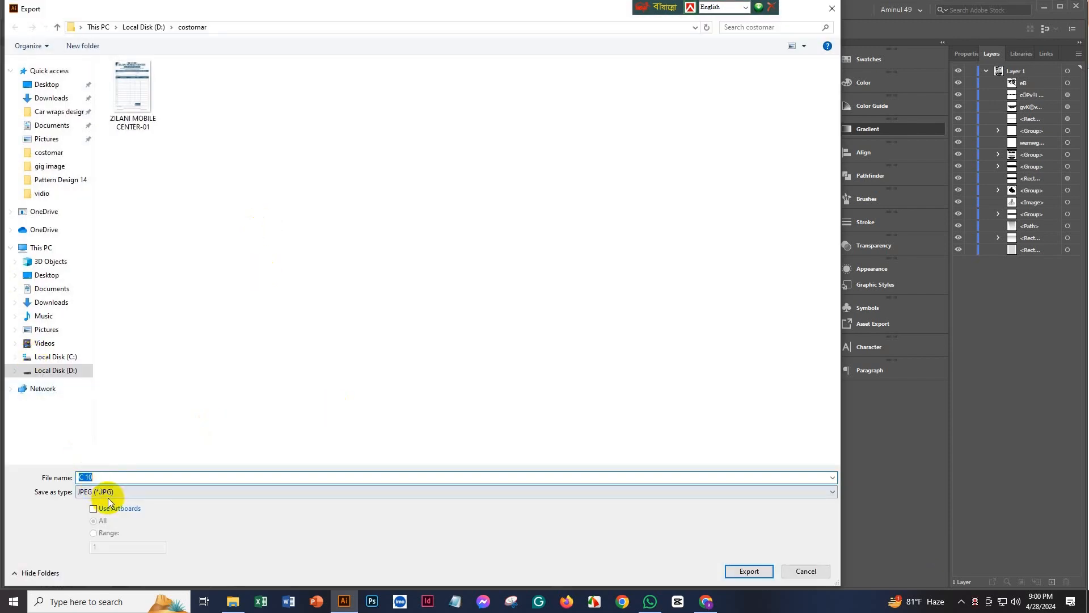
{"action": "left_click", "coordinate": [94, 509]}
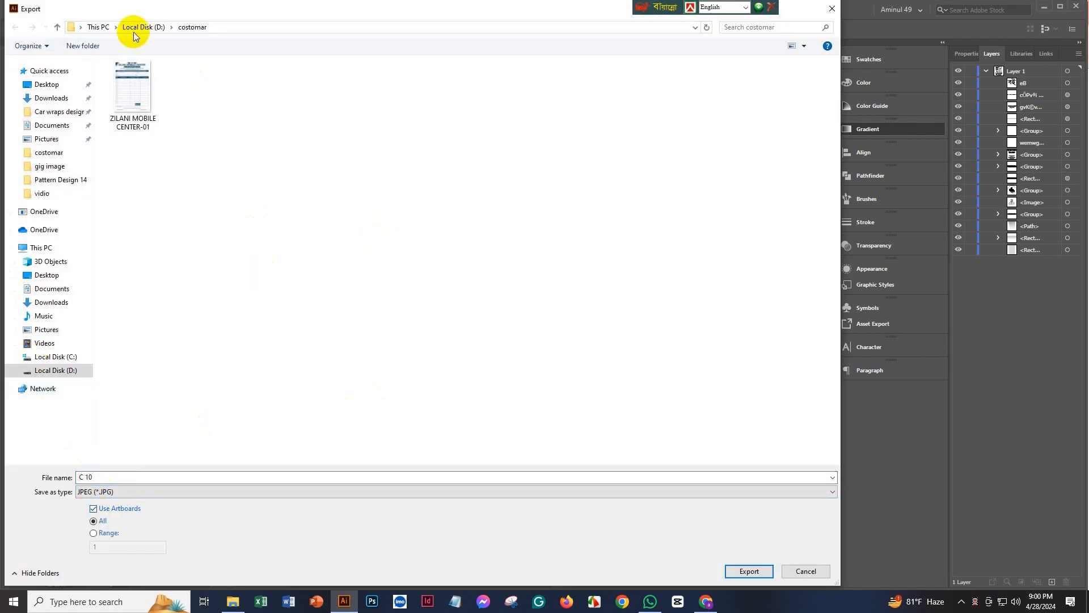
{"action": "left_click", "coordinate": [792, 571]}
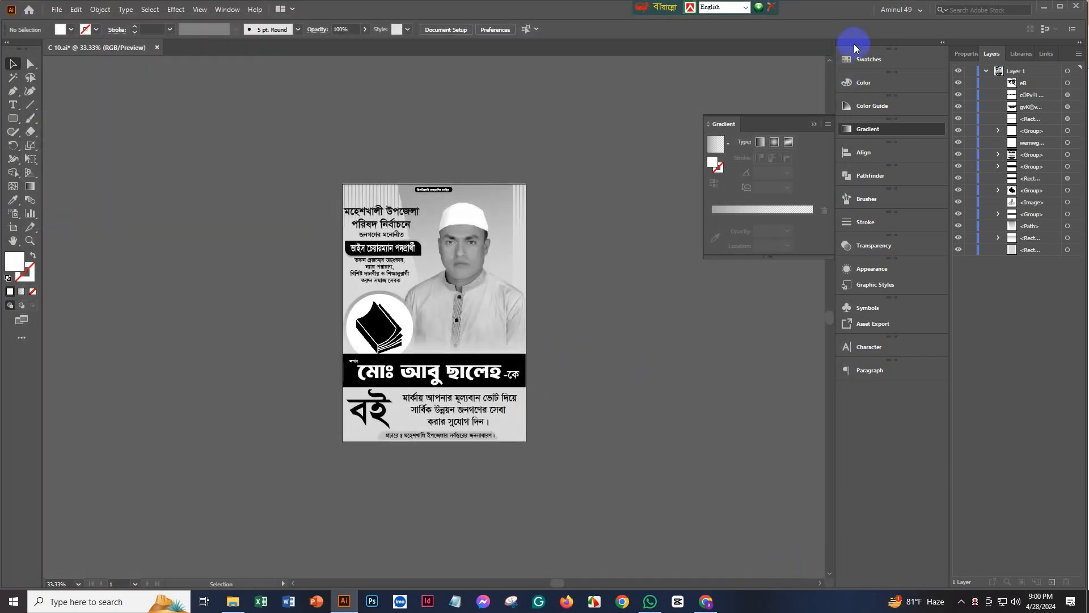